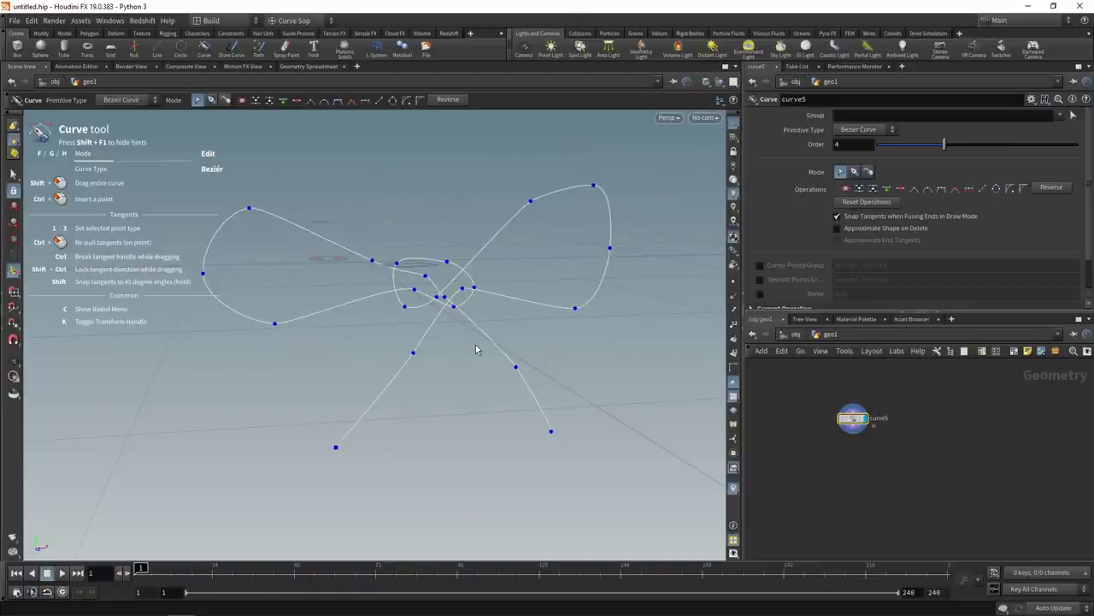
scroll(476, 345, "up", 2)
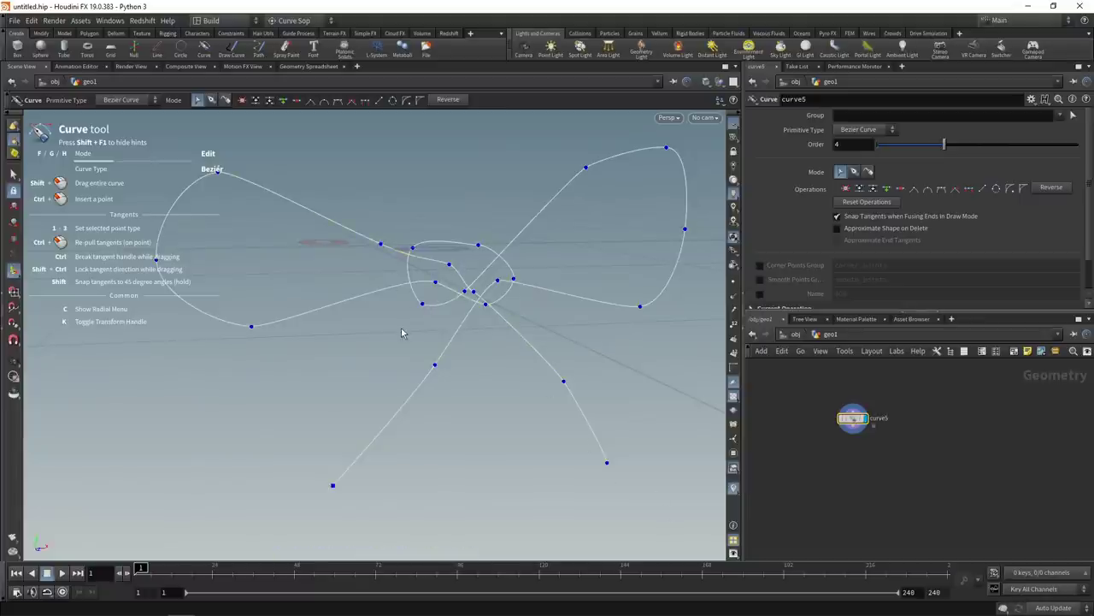
key("space")
left_click_drag(386, 342, 330, 341)
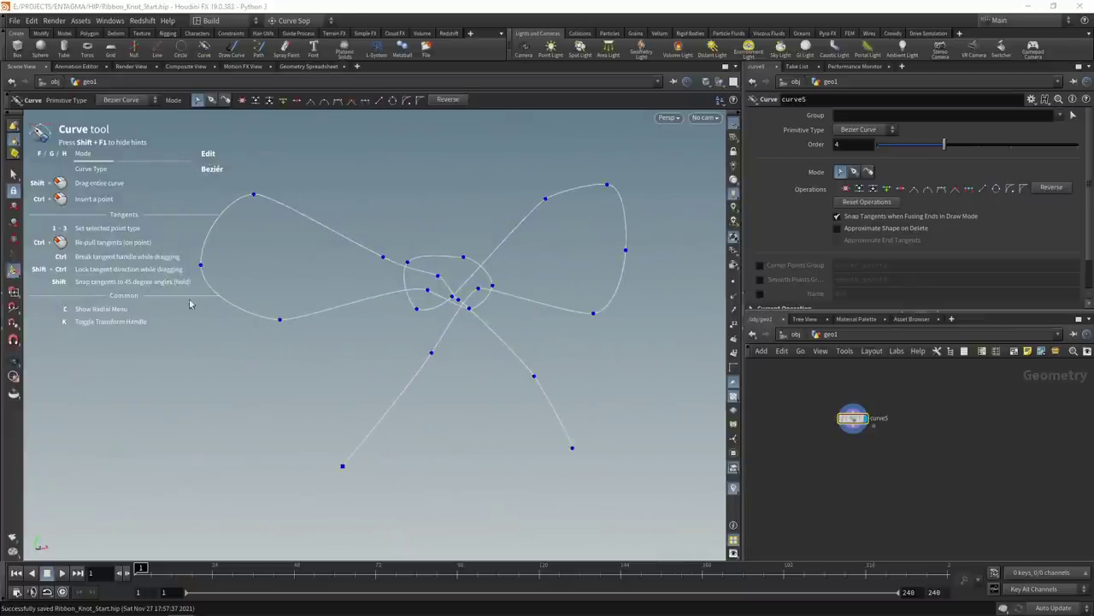
key("space")
mouse_move(479, 293)
left_mouse_down()
mouse_move(440, 300)
mouse_move(466, 300)
left_mouse_up()
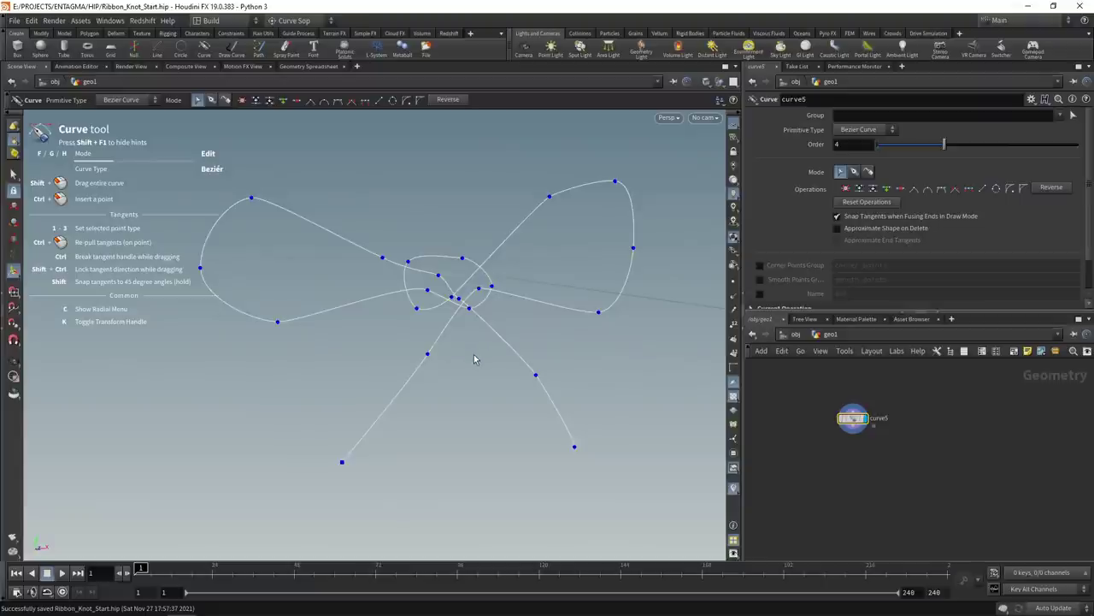
Append a Resample node to the bow-shaped curve
key("Tab")
type("resa")
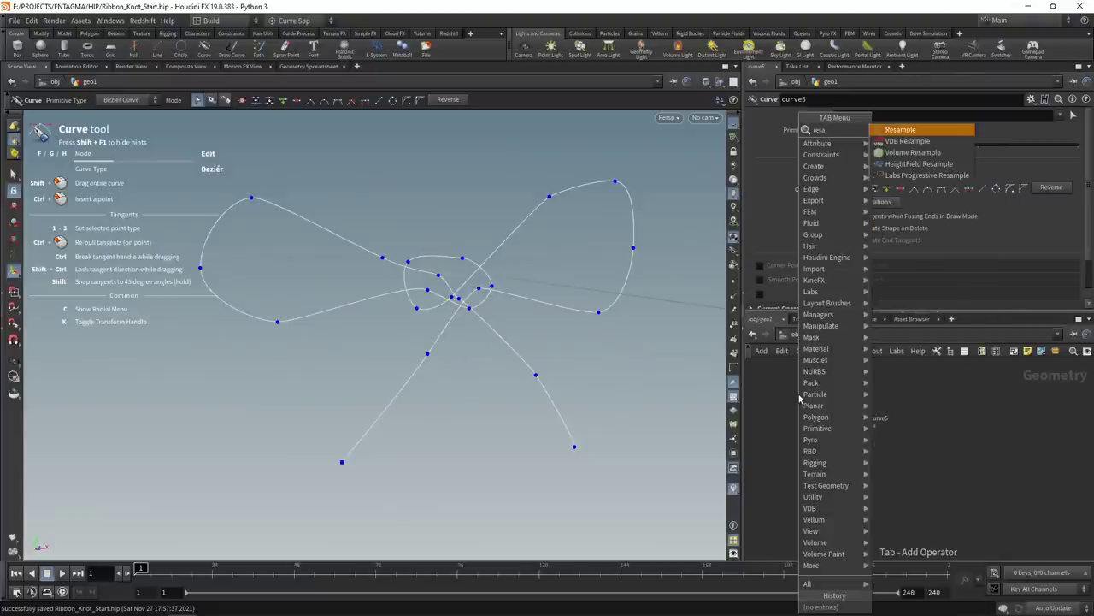
key("Return")
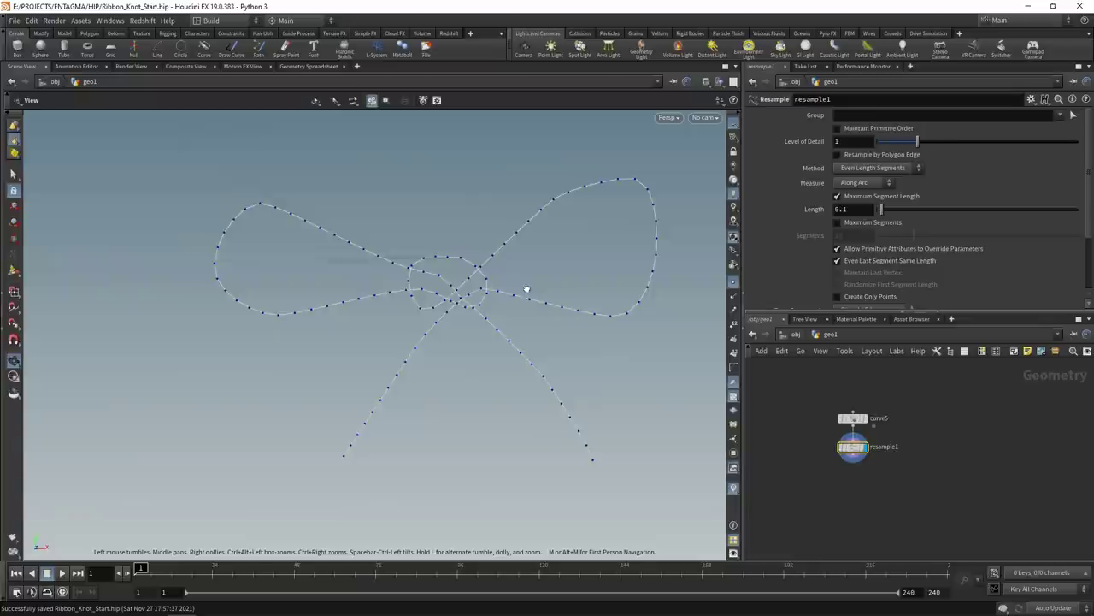
key("Return")
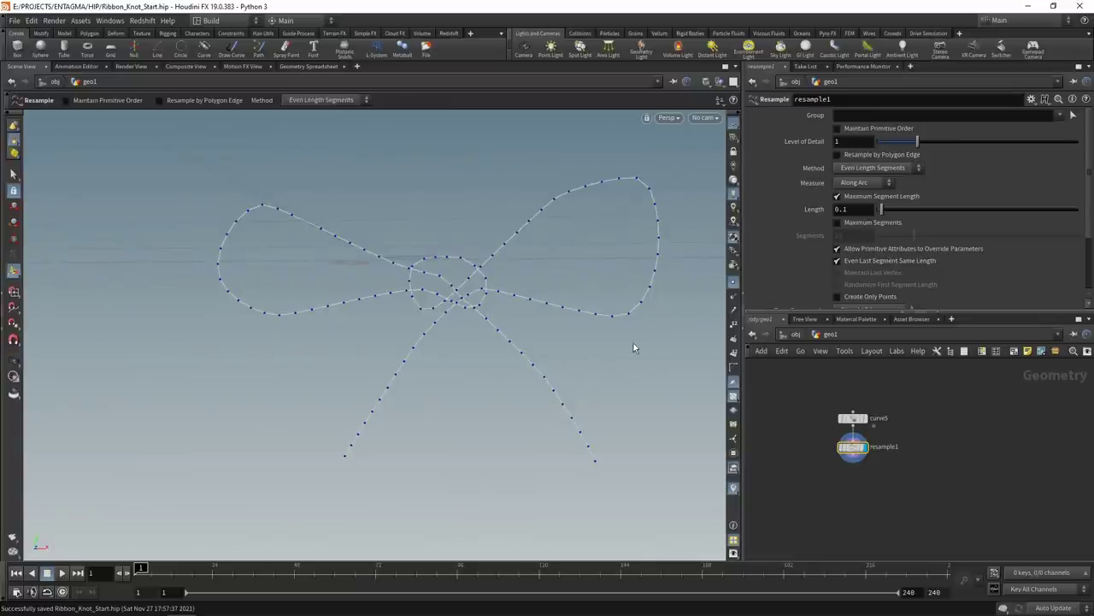
Set the resample's maximum segment length to 0.0175 and save the scene
left_click(860, 210)
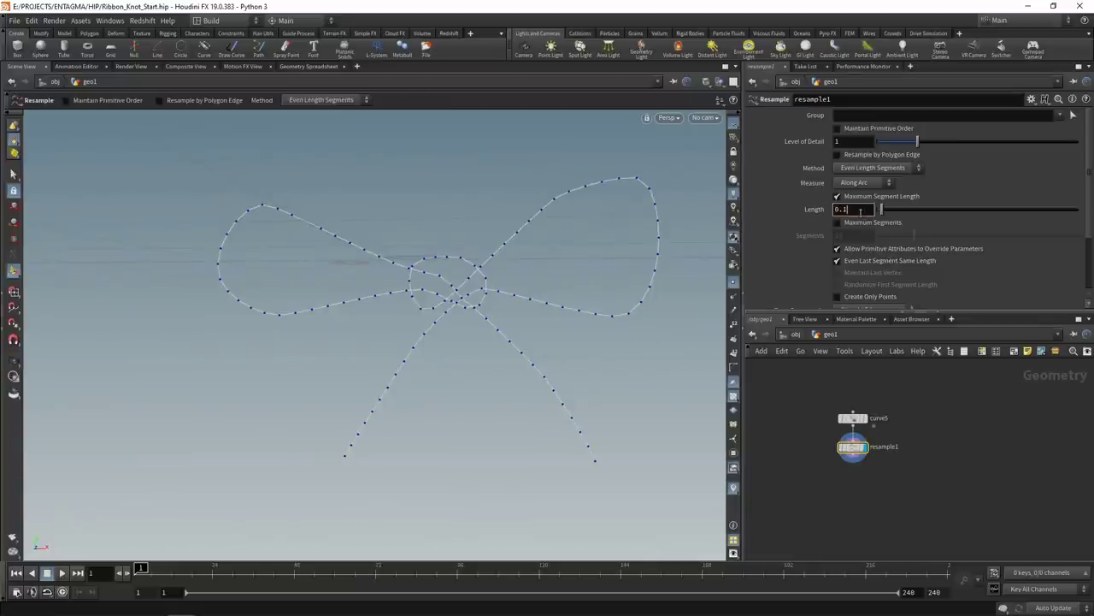
type("0")
type("175")
key("Return")
key("Escape")
left_click_drag(547, 330, 448, 319)
key("Return")
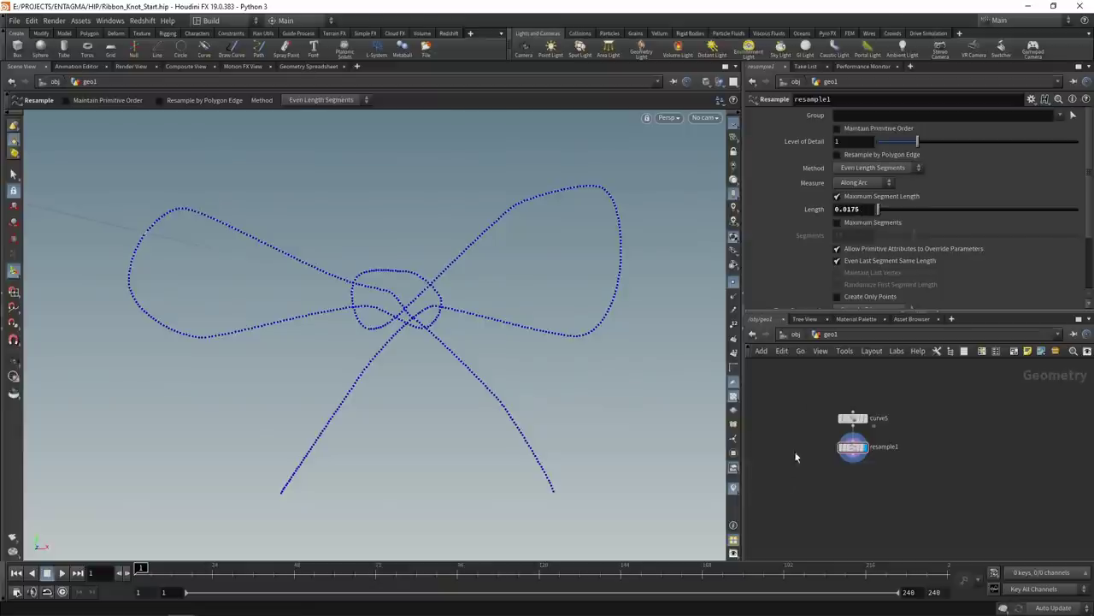
key("ctrl+s")
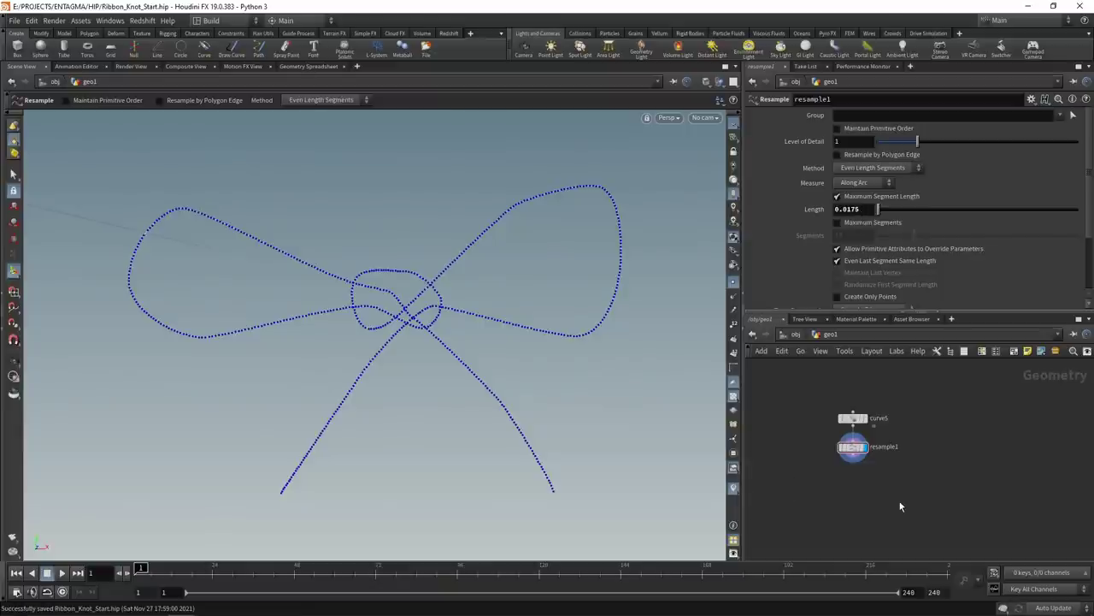
Append a Sweep node to the resampled curve and set its surface shape to Ribbon
key("Tab")
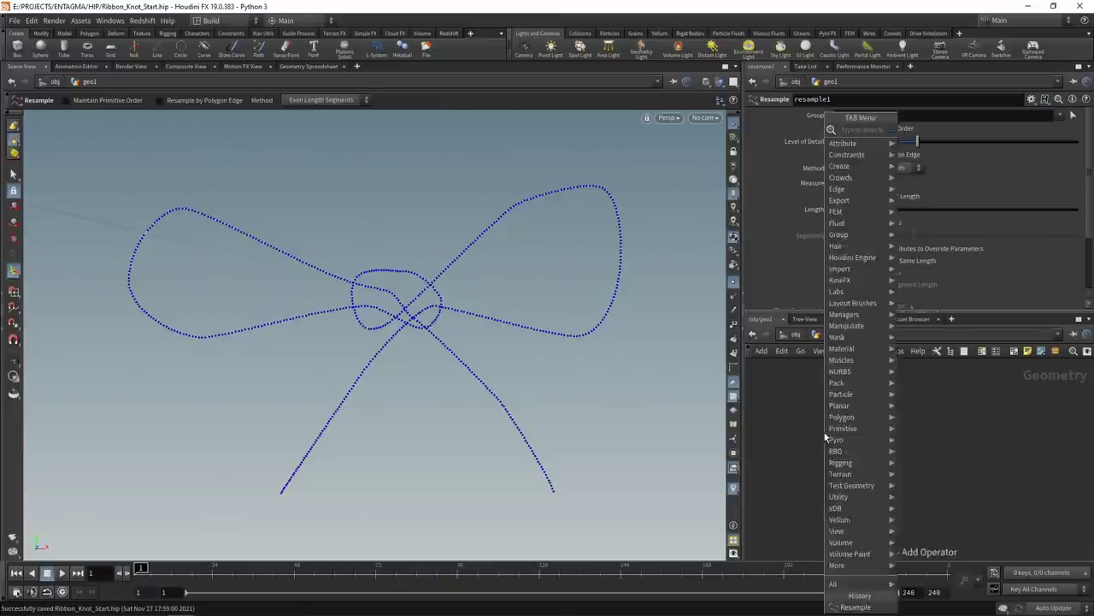
type("sweep")
key("Return")
left_click(884, 174)
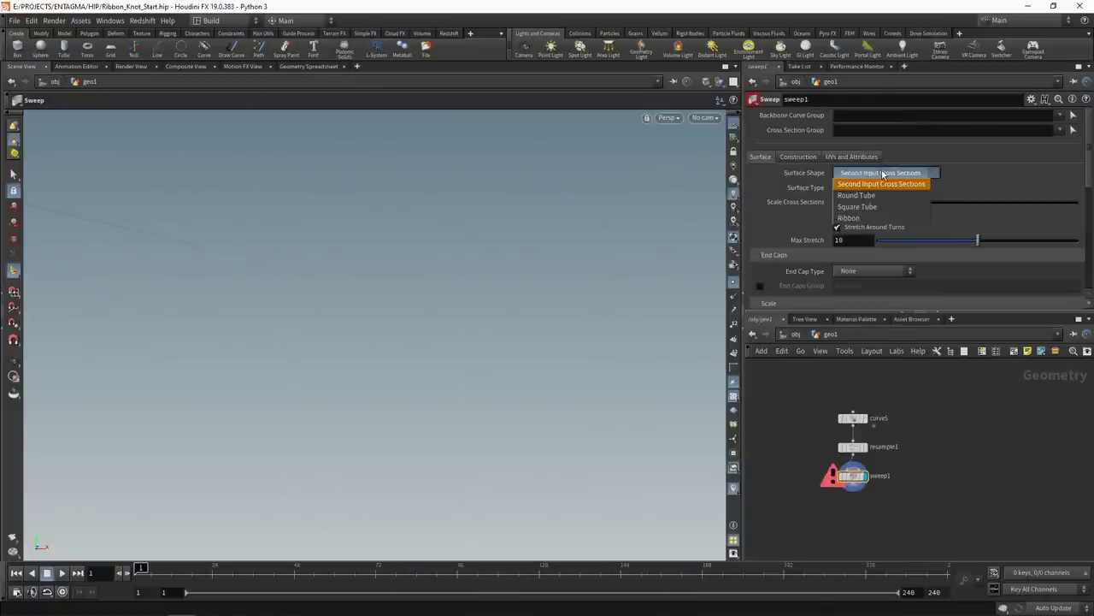
left_click(851, 218)
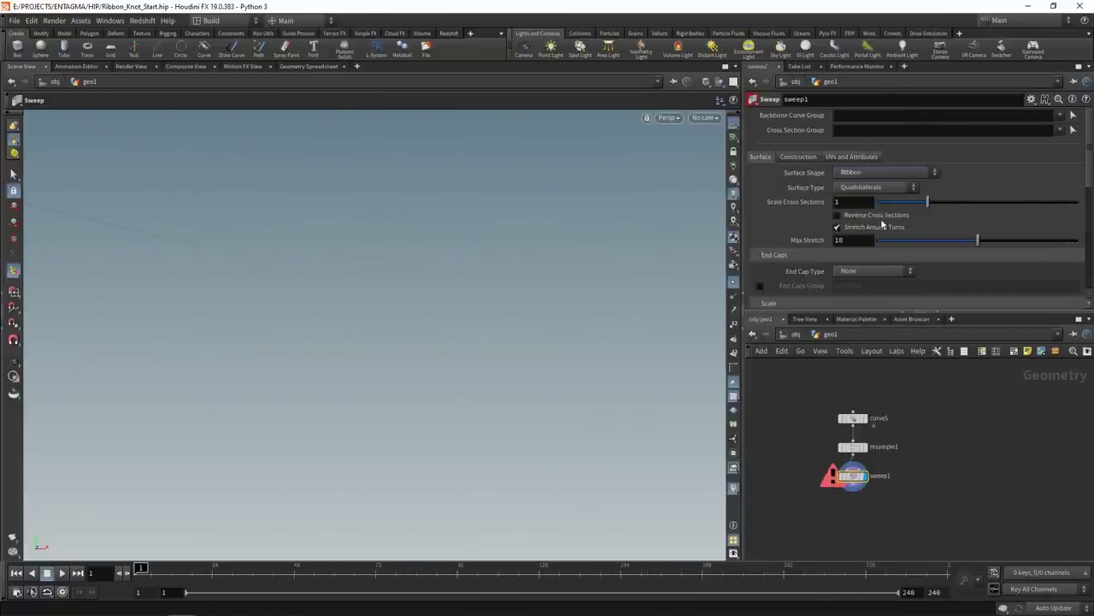
left_click_drag(409, 287, 411, 332)
Set the swept ribbon's width to 0.1 and turn off the point display in the viewport
left_click(849, 217)
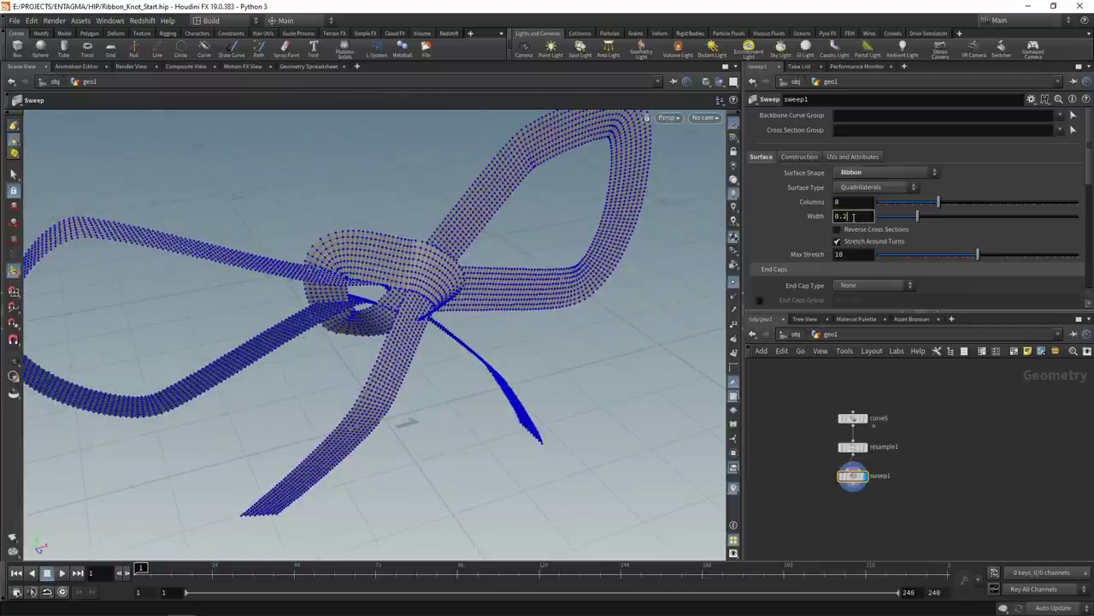
key("BackSpace")
type("1")
key("Return")
left_click_drag(650, 393, 679, 282, "alt")
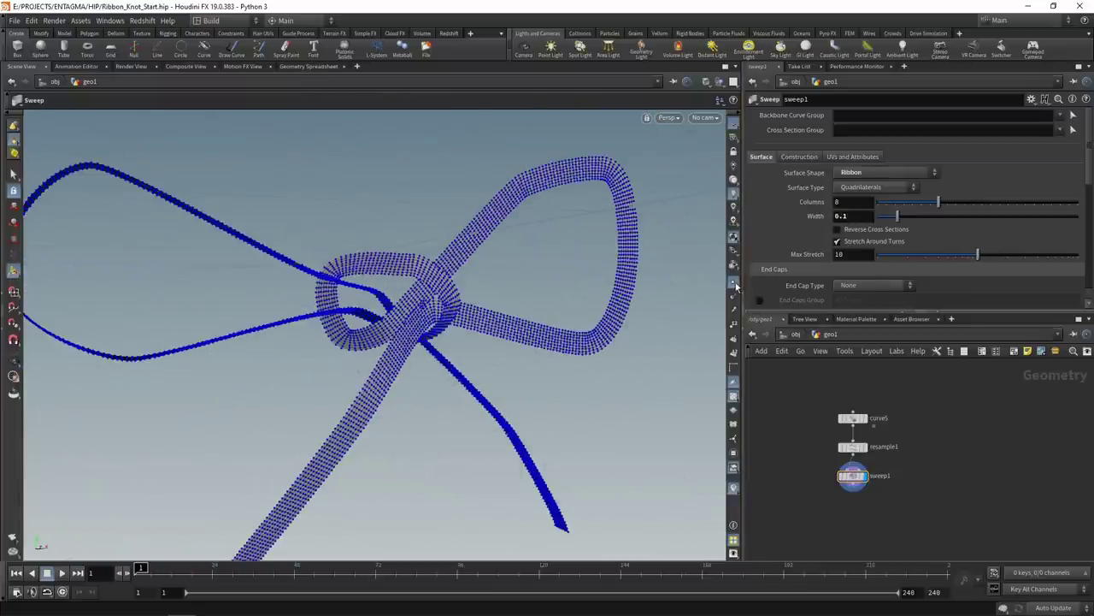
left_click(734, 283)
left_click_drag(409, 294, 66, 247)
key("Return")
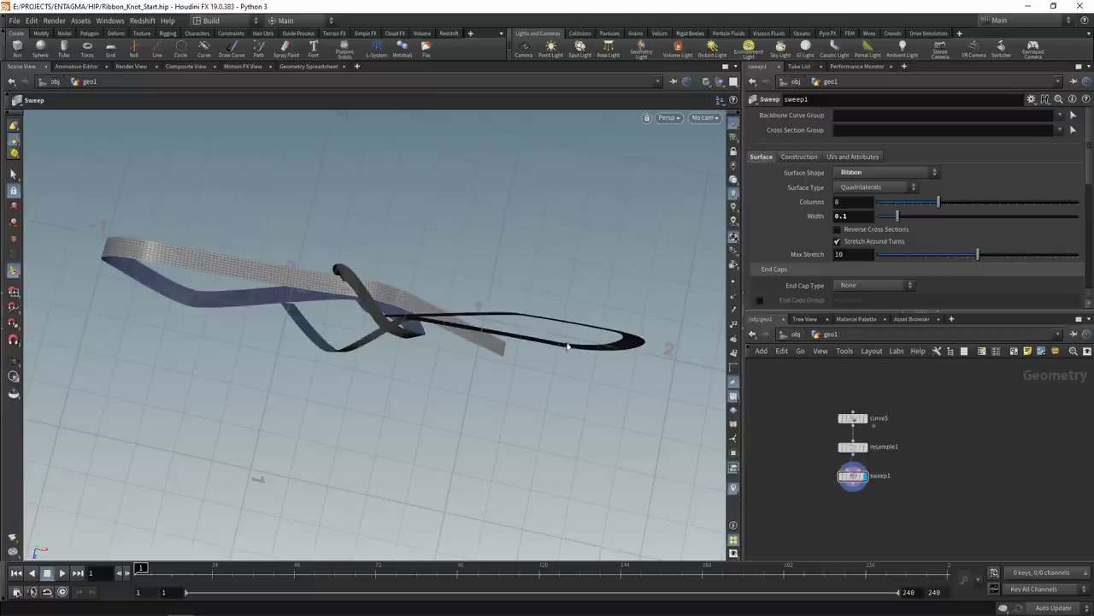
Roll the swept ribbon's cross sections by 50 degrees
scroll(1084, 242, "down", 5)
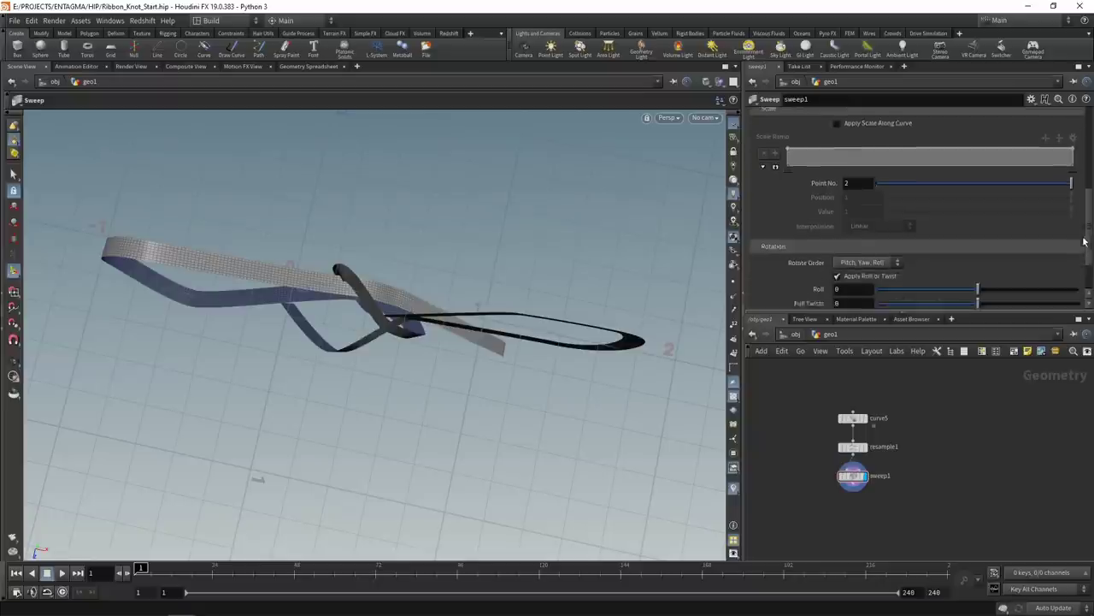
scroll(1085, 242, "down", 2)
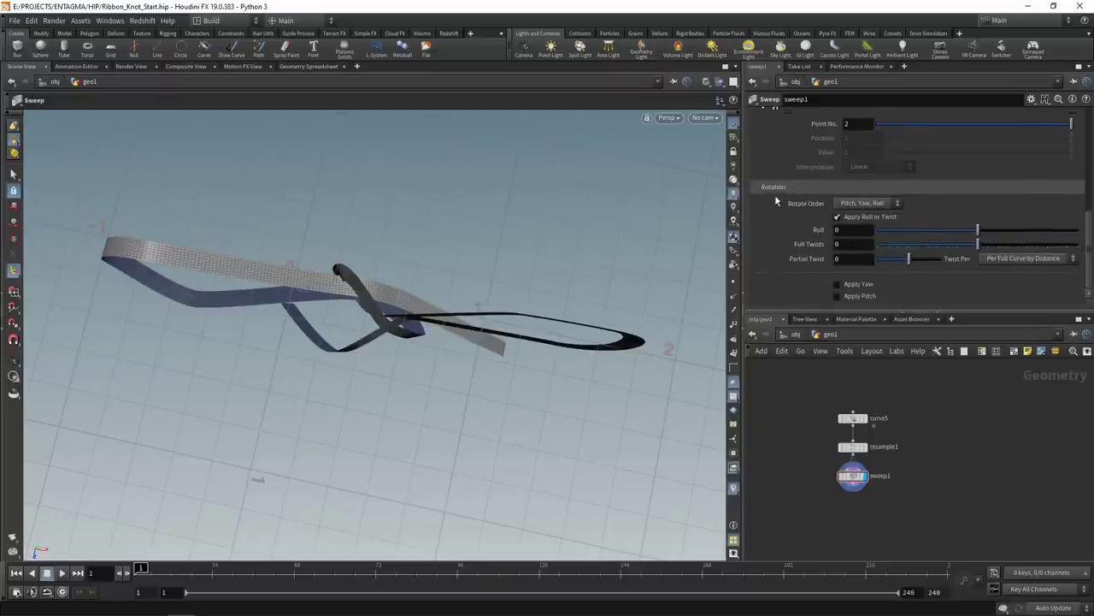
left_click(834, 218)
left_click_drag(978, 230, 1004, 229)
left_click_drag(428, 391, 640, 325, "alt")
left_click_drag(157, 336, 248, 320, "alt")
right_click_drag(248, 321, 390, 317, "alt")
left_click_drag(389, 318, 183, 349, "alt")
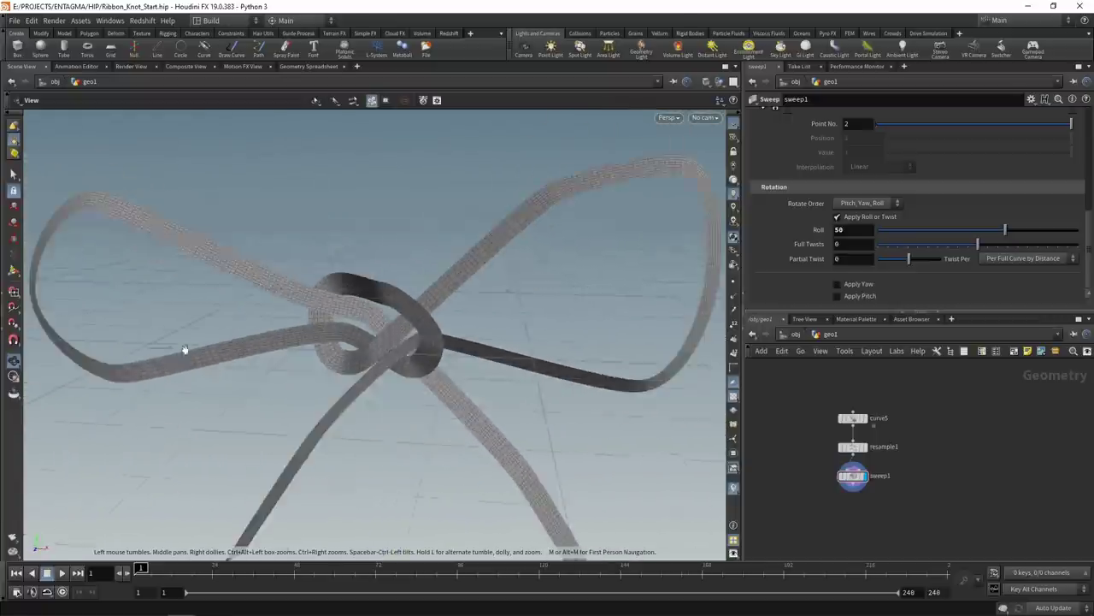
right_click_drag(462, 385, 415, 396, "alt")
middle_click_drag(415, 396, 385, 355, "alt")
right_click_drag(385, 355, 339, 356, "alt")
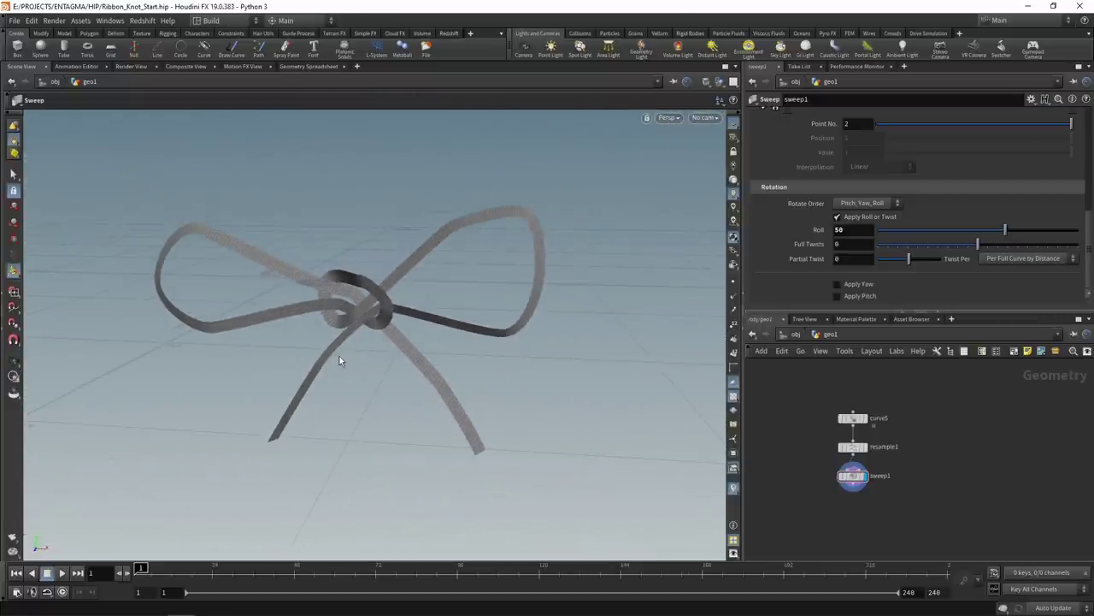
Append a Group node to the sweep, name its group pinA and set the group type to Points
key("Tab")
type("group")
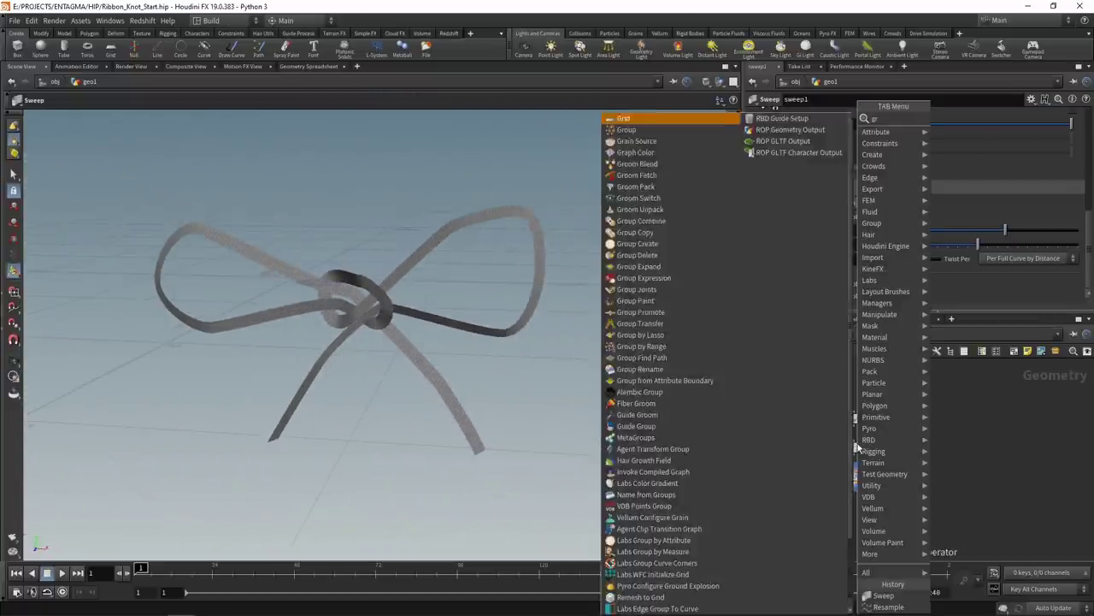
key("Return")
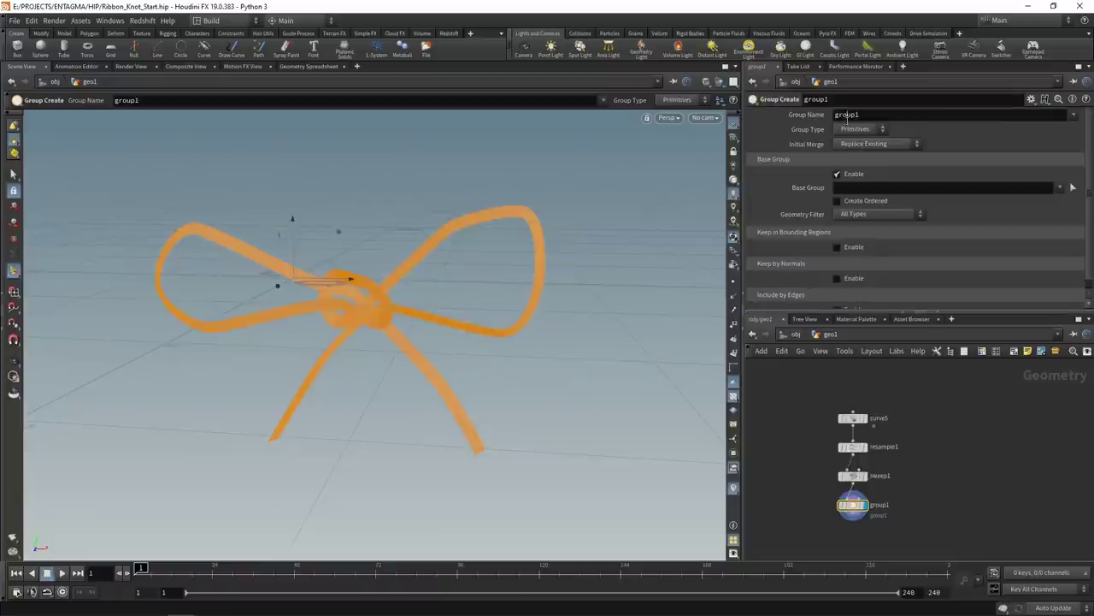
double_click(846, 118)
type("pinA")
left_click(864, 129)
left_click(855, 144)
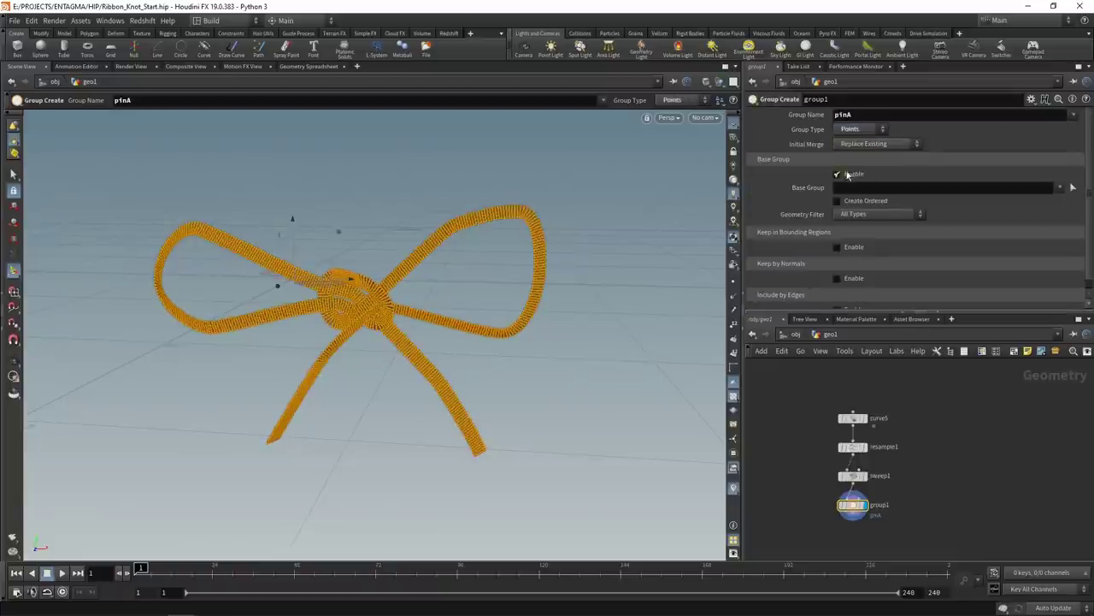
Replace pinA's base group with a bounding box centred at X -0.235964, Y -1.70102, enclosing only the tip of one ribbon tail
left_click(837, 174)
left_click(837, 206)
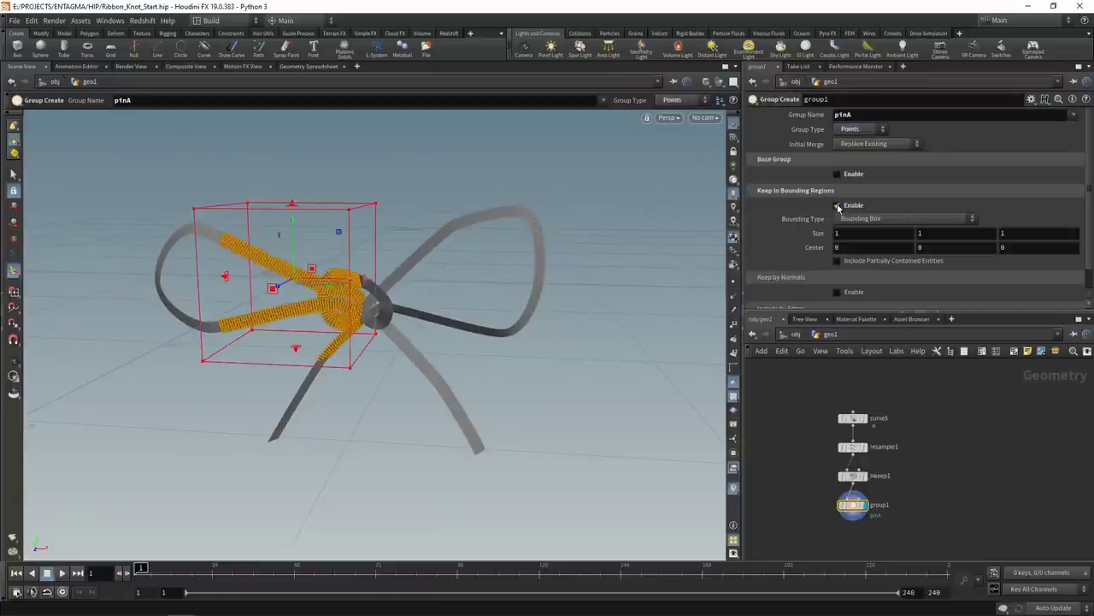
left_click_drag(301, 231, 314, 475)
left_click_drag(263, 424, 263, 459)
Duplicate the pinA group node, wire the copy in below it and name its group pinB
key("ctrl+c")
key("ctrl+v")
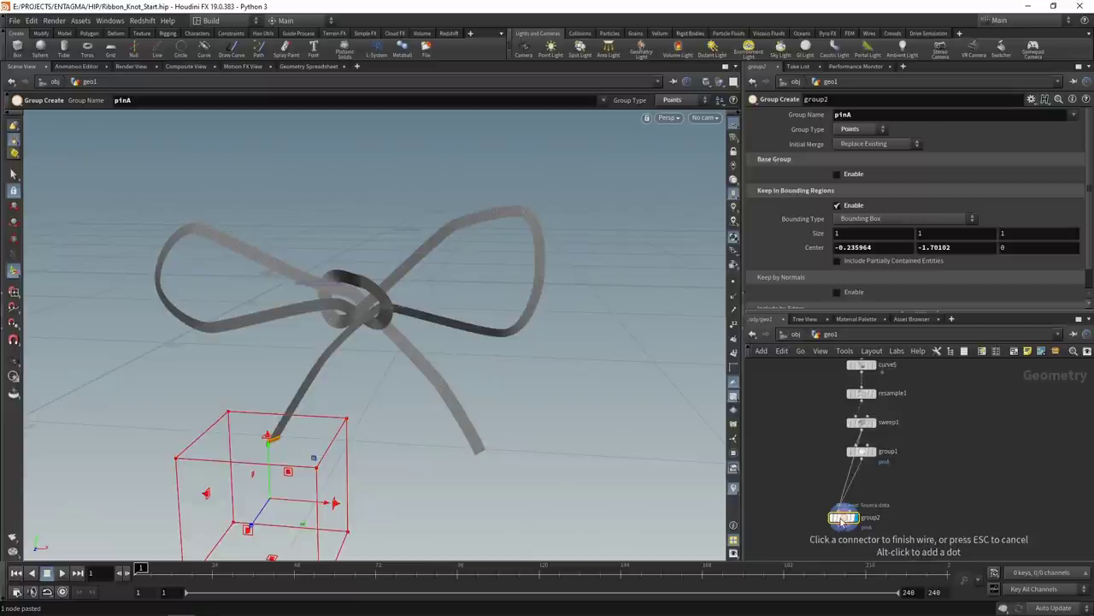
left_click(858, 114)
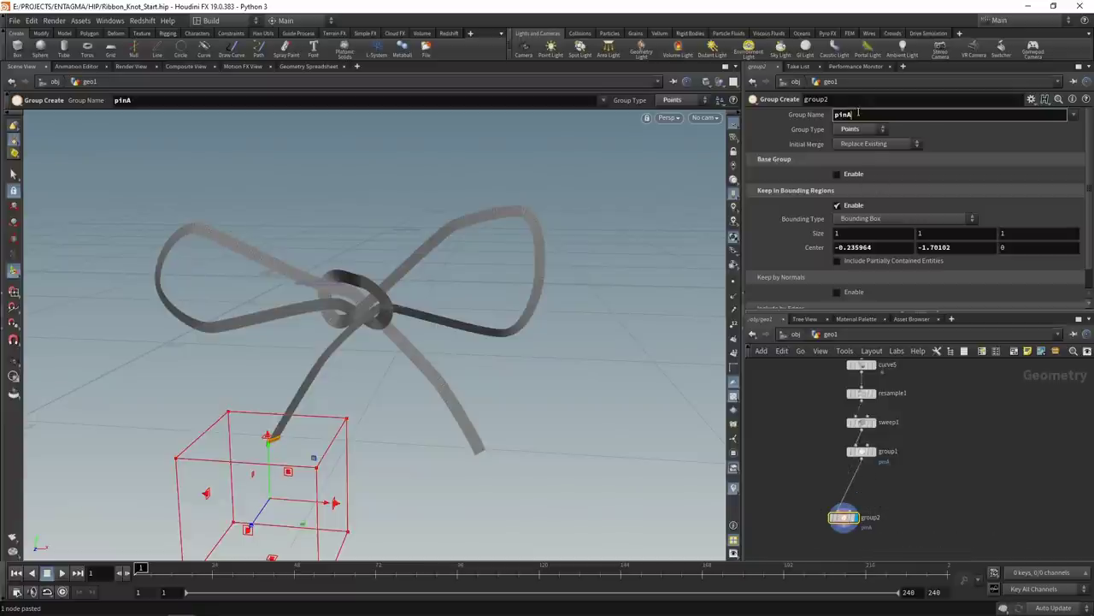
type("B")
key("Return")
left_click_drag(843, 517, 861, 486)
Move pinB's bounding box to the tip of the other ribbon tail, centred at X 1.25474, Y -1.6864
left_click_drag(310, 503, 399, 484)
right_click_drag(398, 484, 503, 430, "alt")
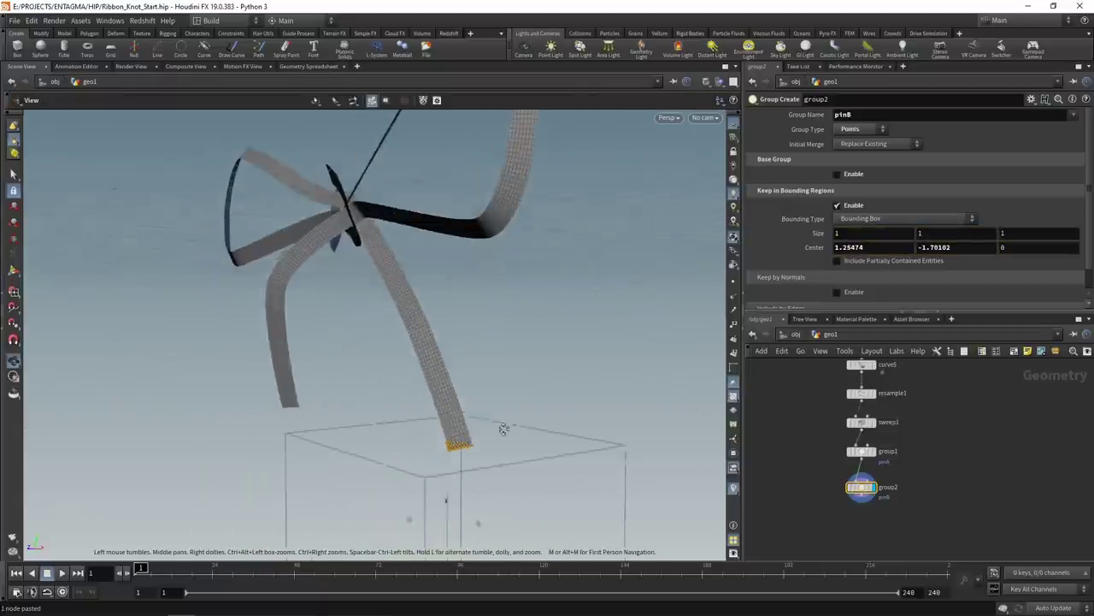
middle_click_drag(504, 430, 494, 359, "alt")
left_click_drag(442, 446, 443, 442)
right_click_drag(367, 386, 307, 416, "alt")
left_click_drag(307, 415, 454, 427, "alt")
key("l")
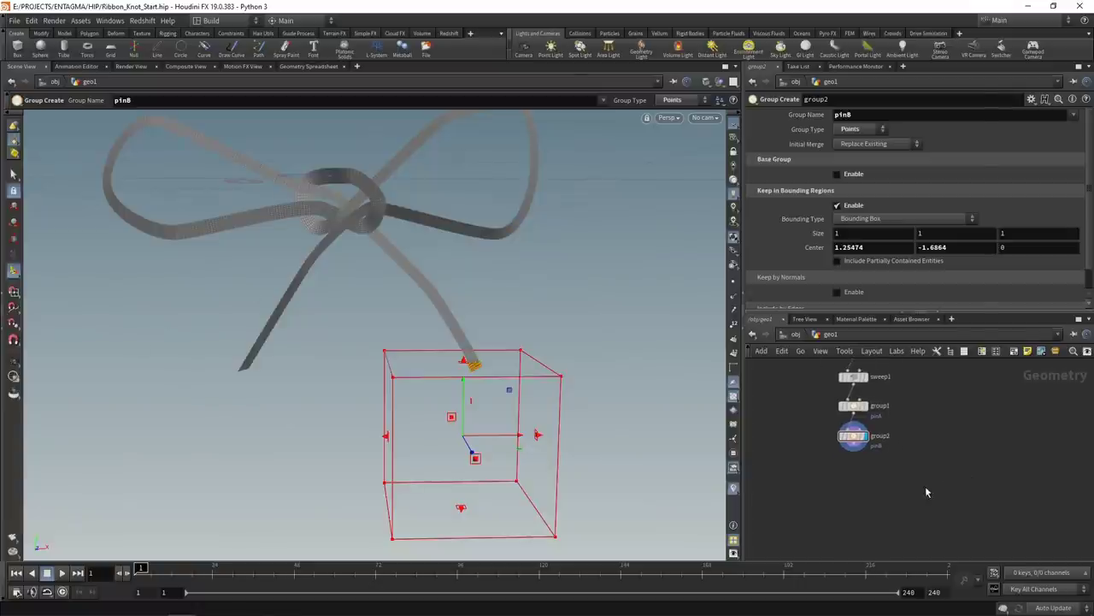
Add a Vellum Configure Cloth node fed by the pinB group node and display it
key("Tab")
mouse_move(926, 496)
left_click(966, 102)
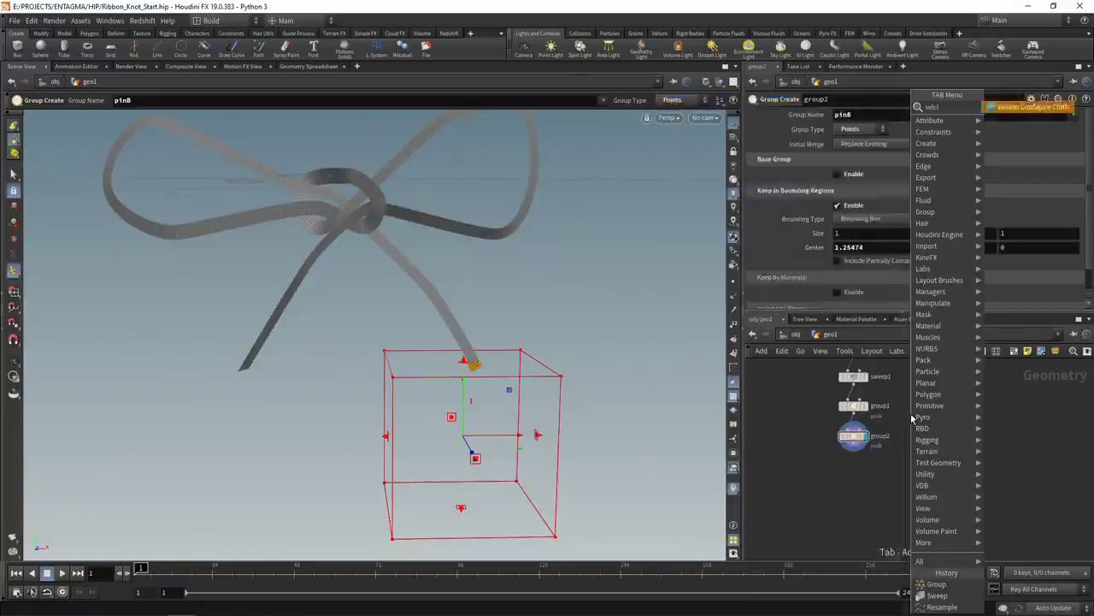
left_click(919, 523)
left_click(854, 450)
left_click(943, 527)
left_click(943, 524)
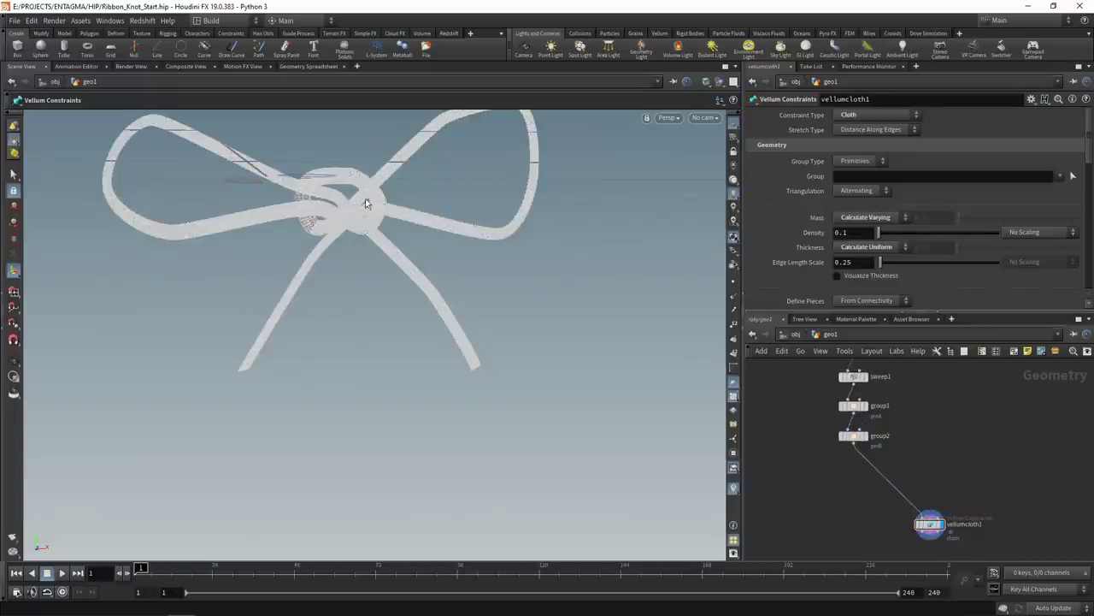
key("Escape")
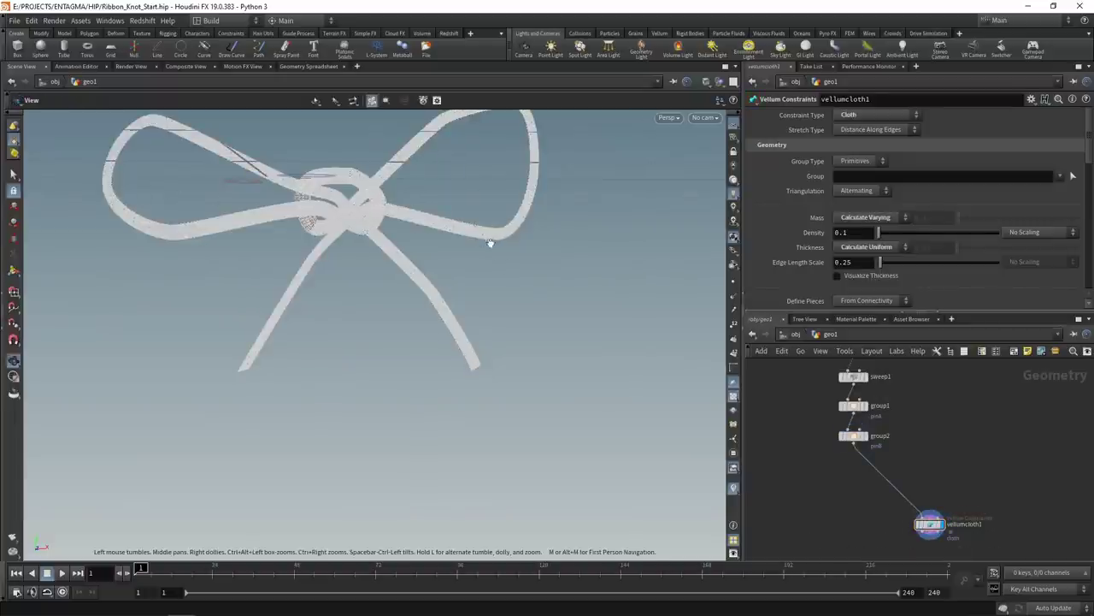
middle_click_drag(489, 242, 517, 322, "alt")
left_click_drag(516, 322, 493, 339, "alt")
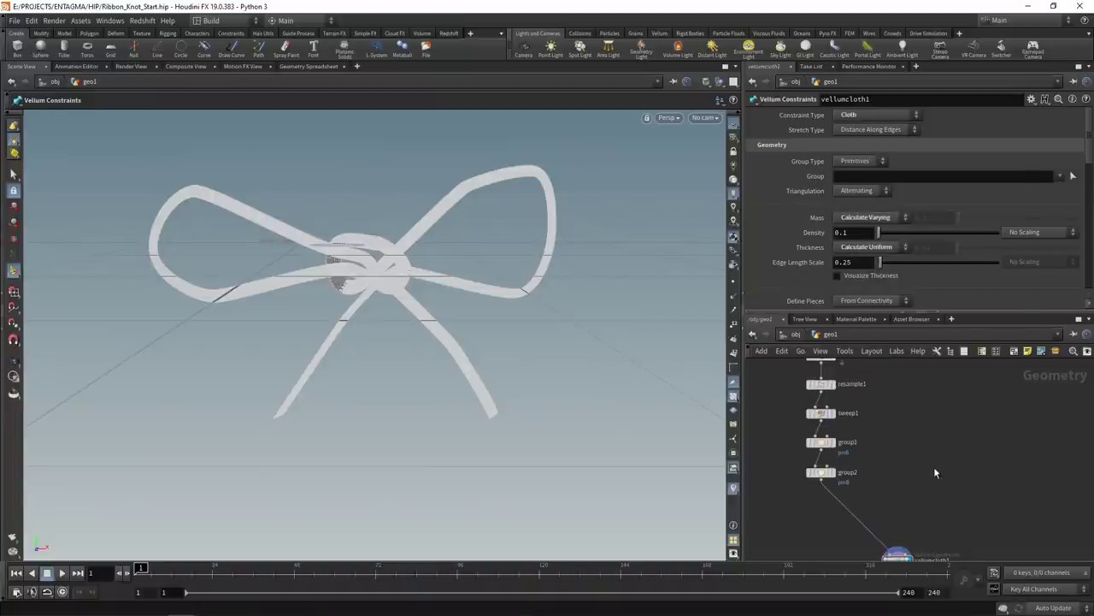
Add a separate Tube node oriented along the Z axis with a radius scale of 0.3
key("Tab")
type("tube")
key("Return")
key("Return")
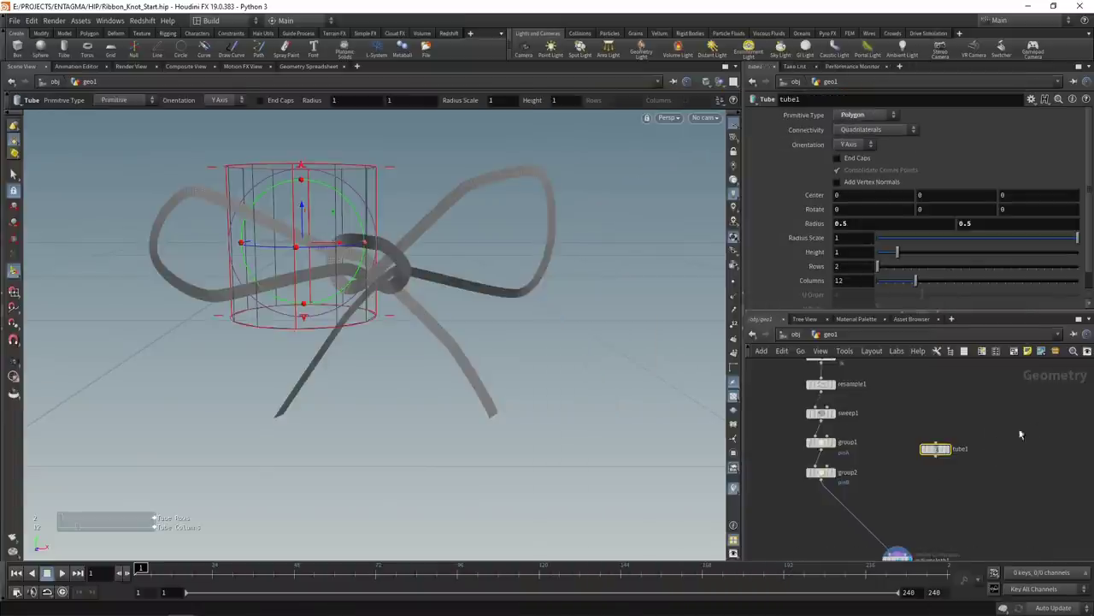
left_click(852, 147)
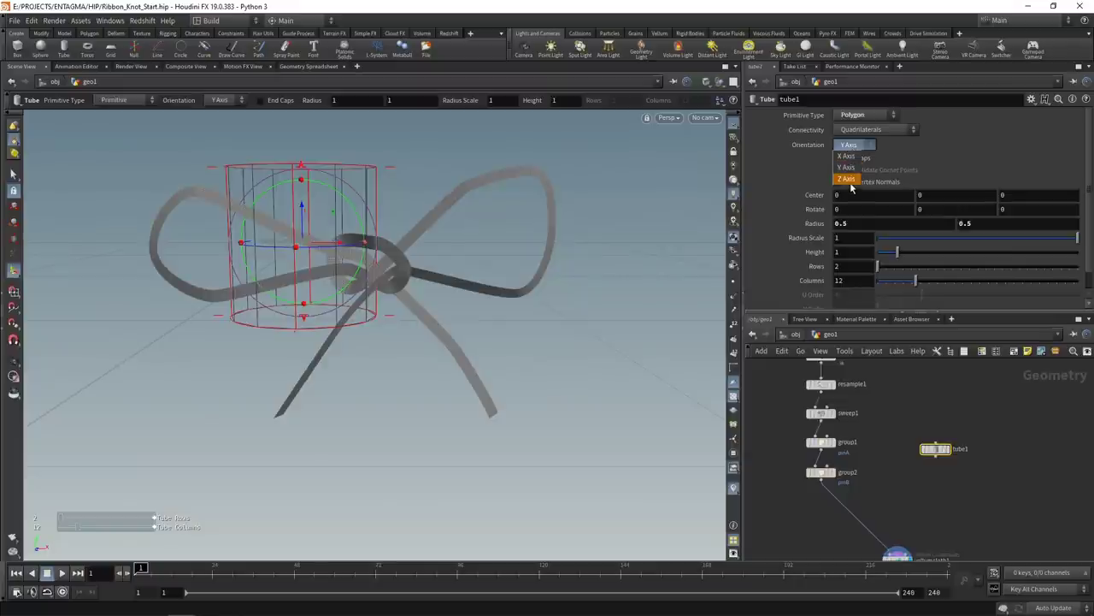
left_click(848, 179)
left_click(857, 238)
type(".3")
key("Return")
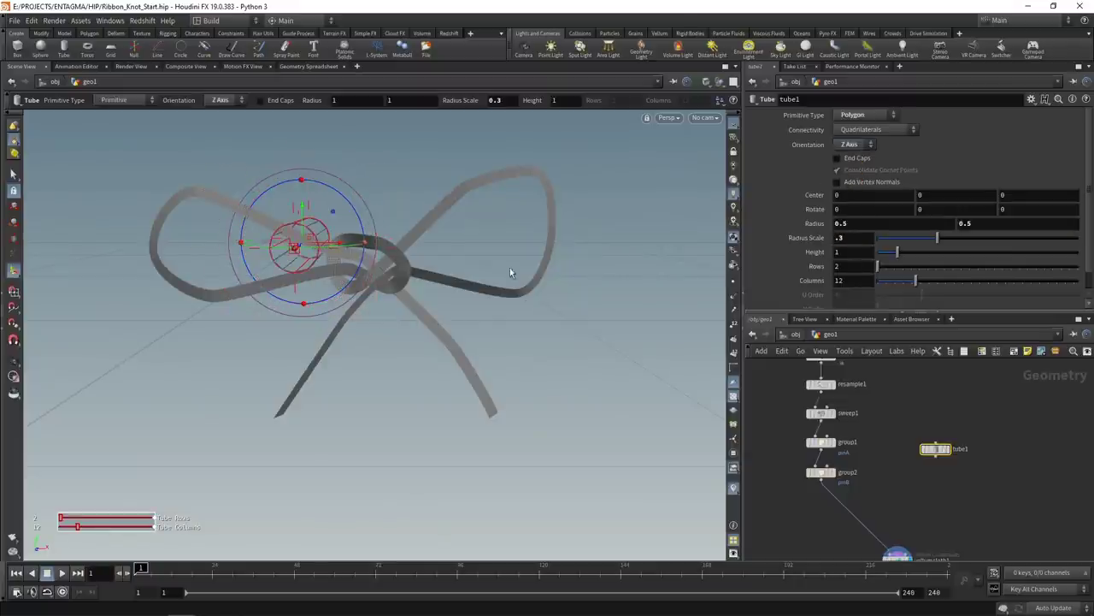
Set the tube's height to 2, its columns to 64 and its rows to 48
left_click_drag(333, 286, 449, 340, "alt")
left_click(853, 253)
type("2")
key("Return")
left_click(855, 280)
type("64")
key("Return")
left_click(855, 264)
key("Return")
double_click(853, 264)
type("48")
key("Return")
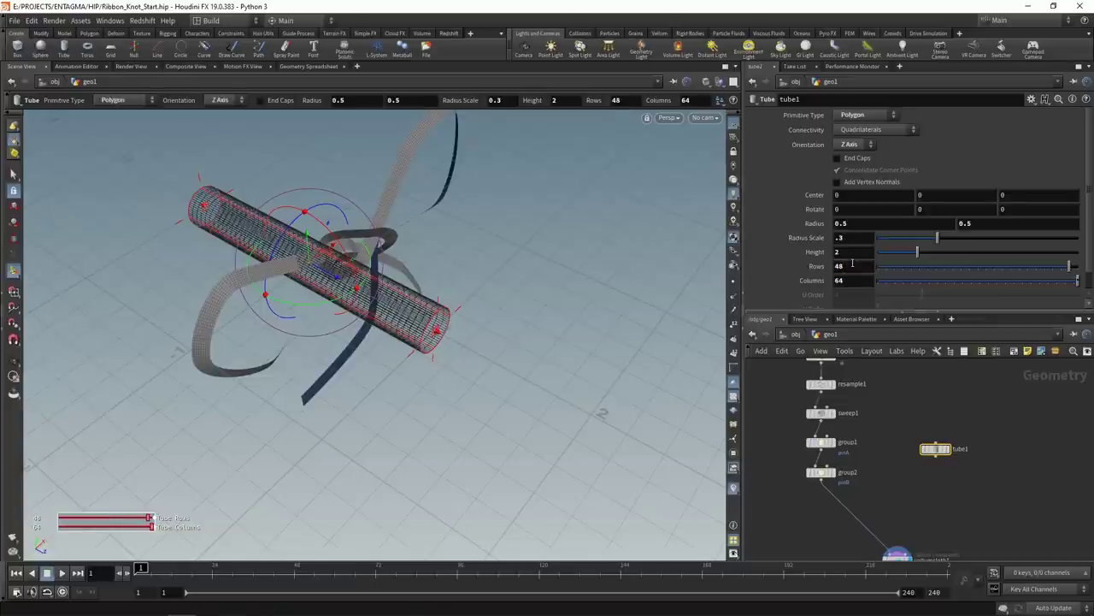
Add vertex normals to the tube and set its center X to 1.4 so it sits inside one bow loop
left_click(838, 182)
left_click_drag(474, 281, 449, 225, "alt")
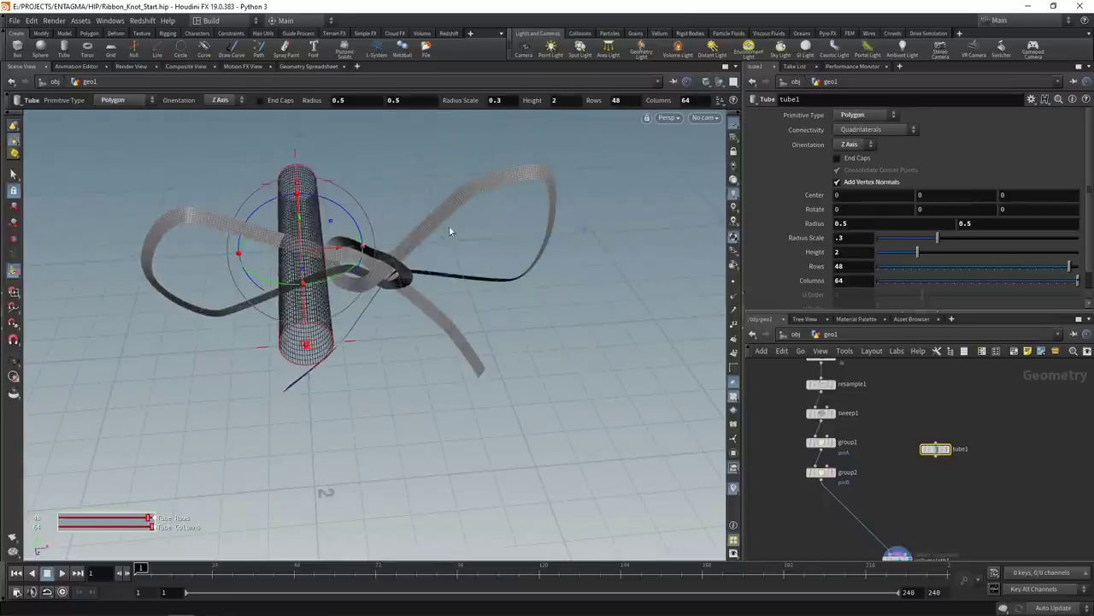
left_click(862, 195)
type("1.4")
key("Return")
left_click_drag(648, 337, 613, 278, "alt")
key("Return")
Duplicate the tube node and set the copy's center X to -0.6 to place it in the other bow loop
key("ctrl+c")
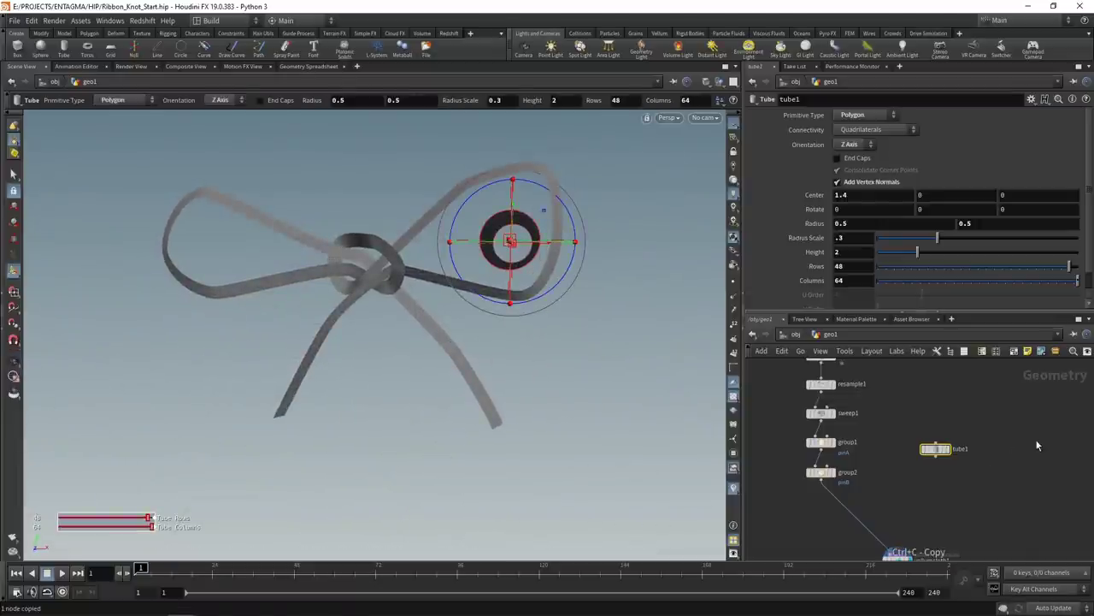
key("ctrl+v")
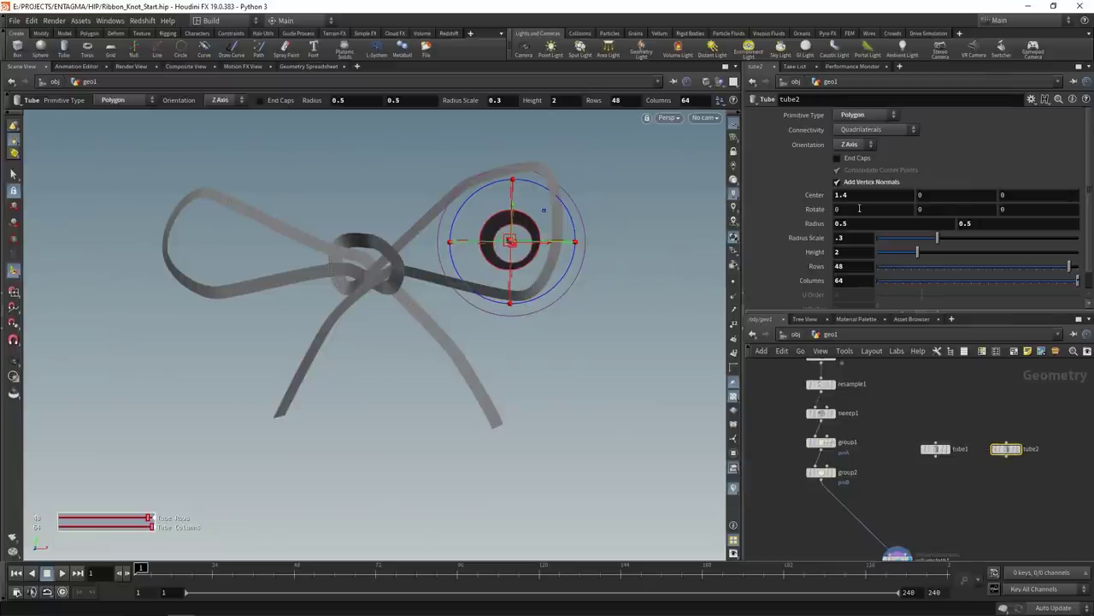
double_click(852, 198)
type("-0.6")
key("Return")
left_click_drag(184, 285, 269, 290, "alt")
key("Return")
Append a Transform node to the first tube and set its Translate X to 0
left_click(935, 448)
key("Tab")
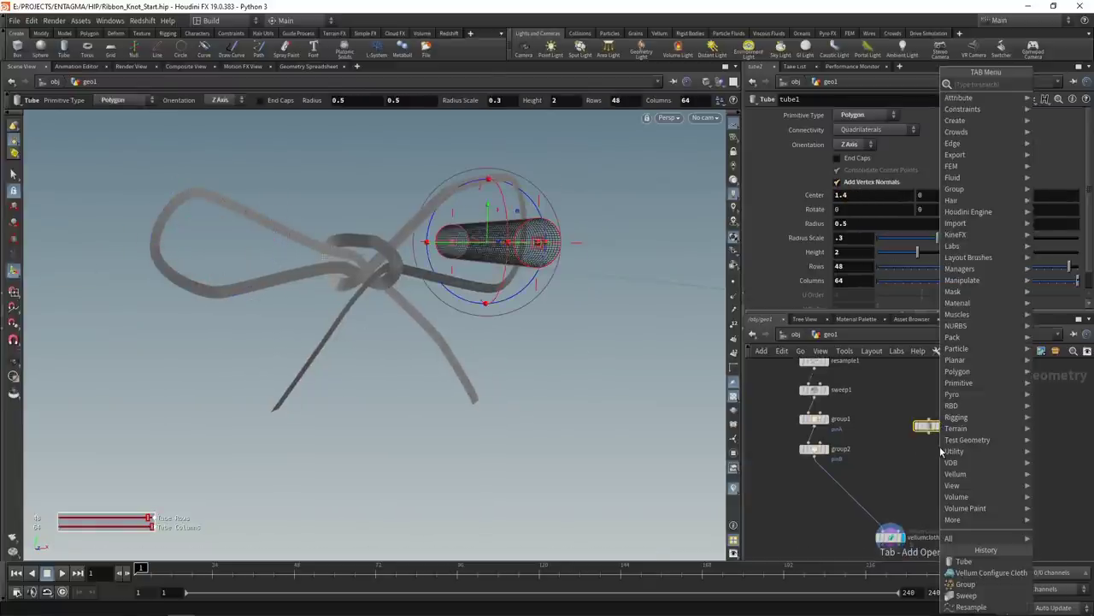
type("transform")
key("Return")
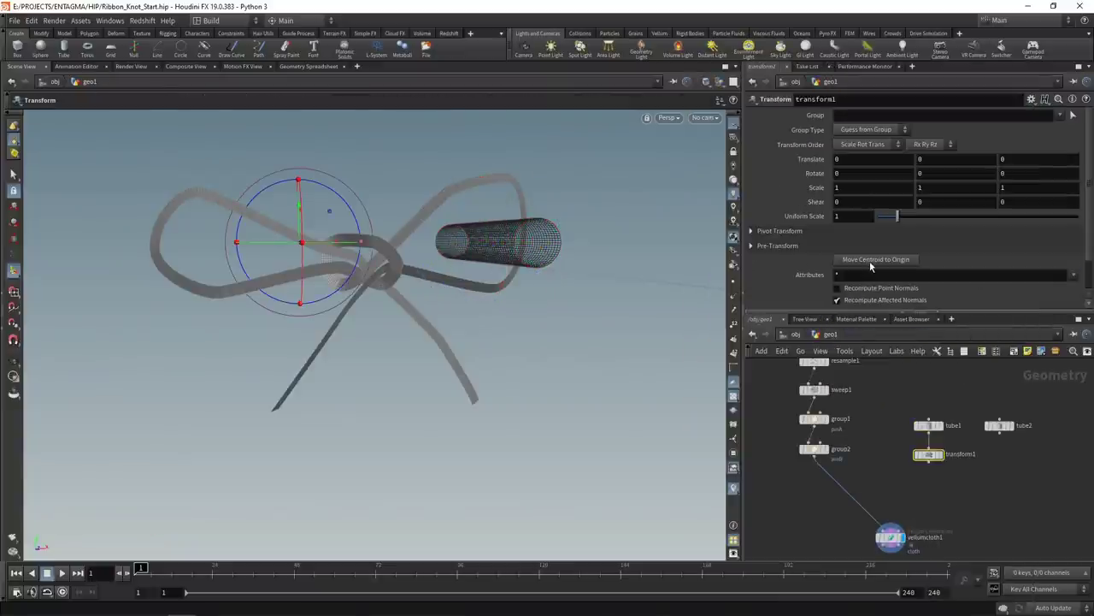
left_click(839, 160)
type("0")
key("Return")
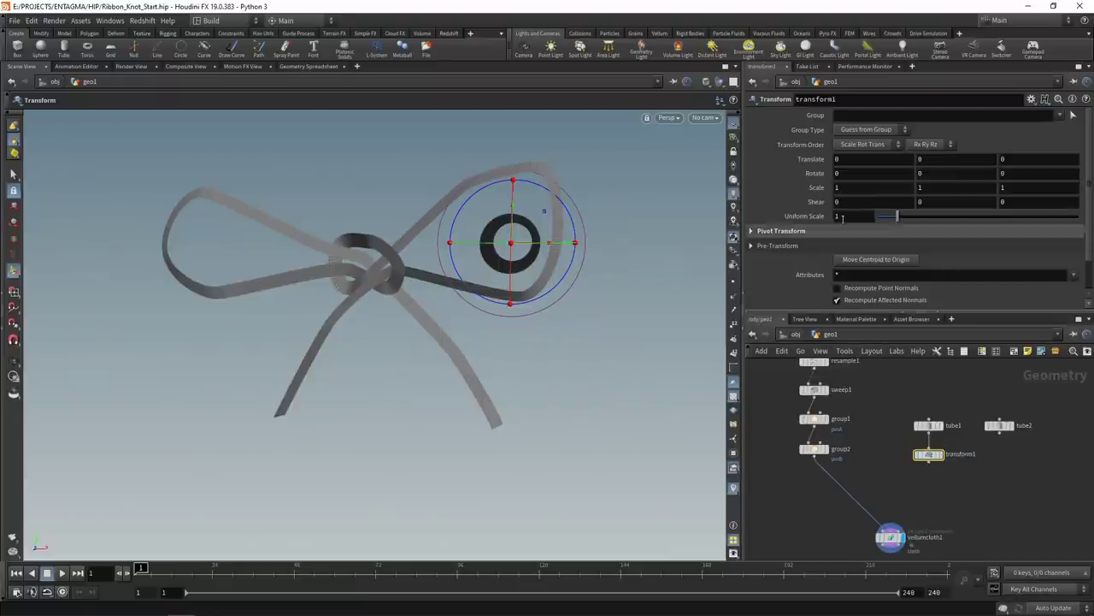
Keyframe the first tube's Translate X from 0 at frame 1 to 0.2 at frame 72
left_click(856, 159, "alt")
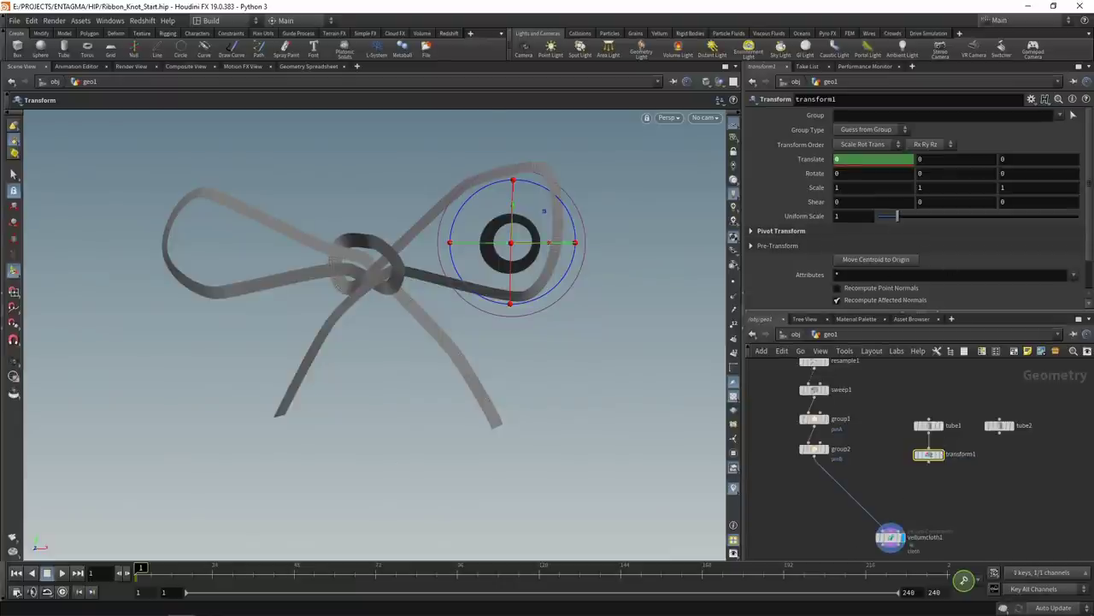
left_click(376, 567)
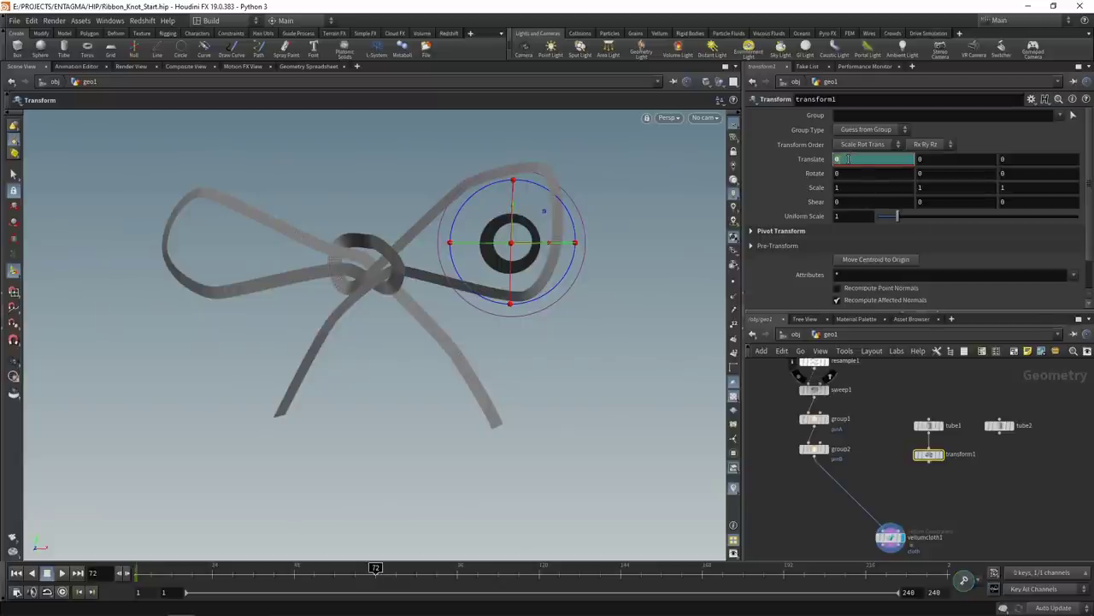
middle_click_drag(848, 159, 860, 160)
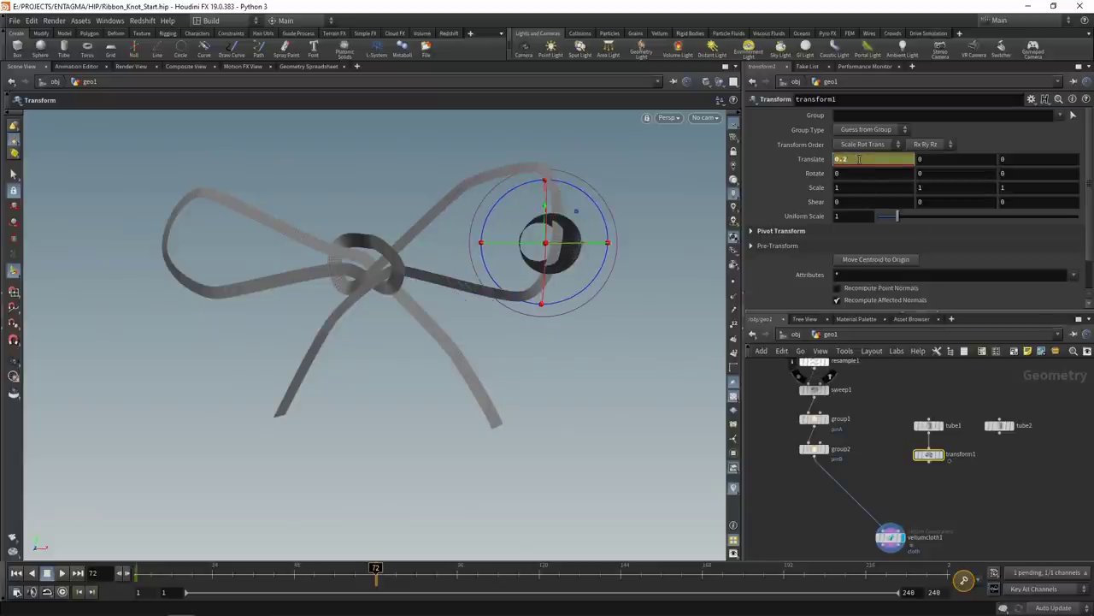
left_click(859, 159, "alt")
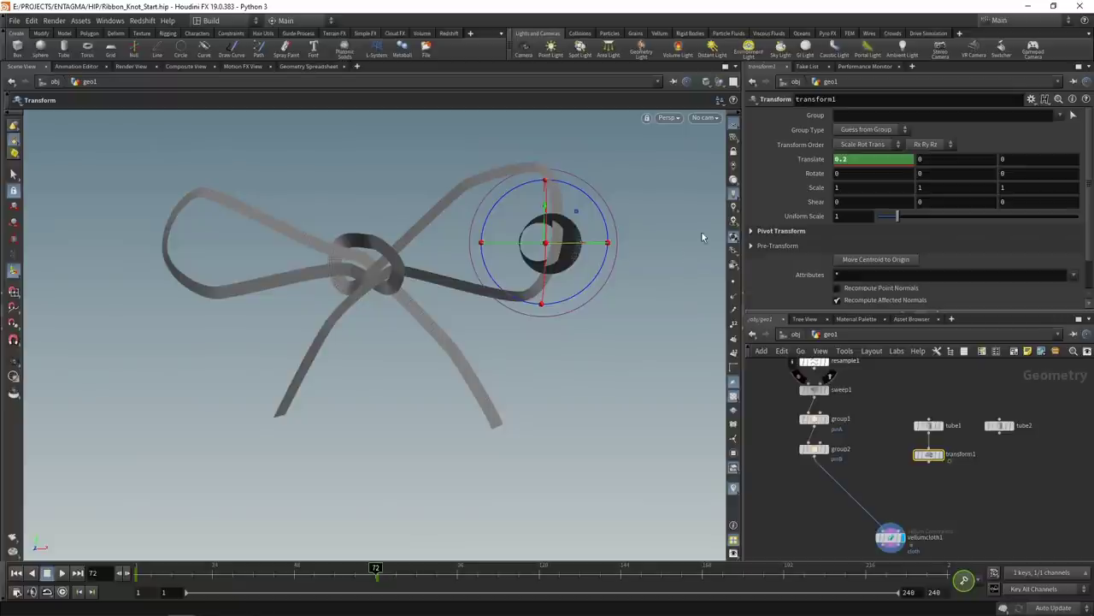
Try keyframing the first tube's Uniform Scale from 1 at frame 1 to 3 at frame 72
left_click(16, 573)
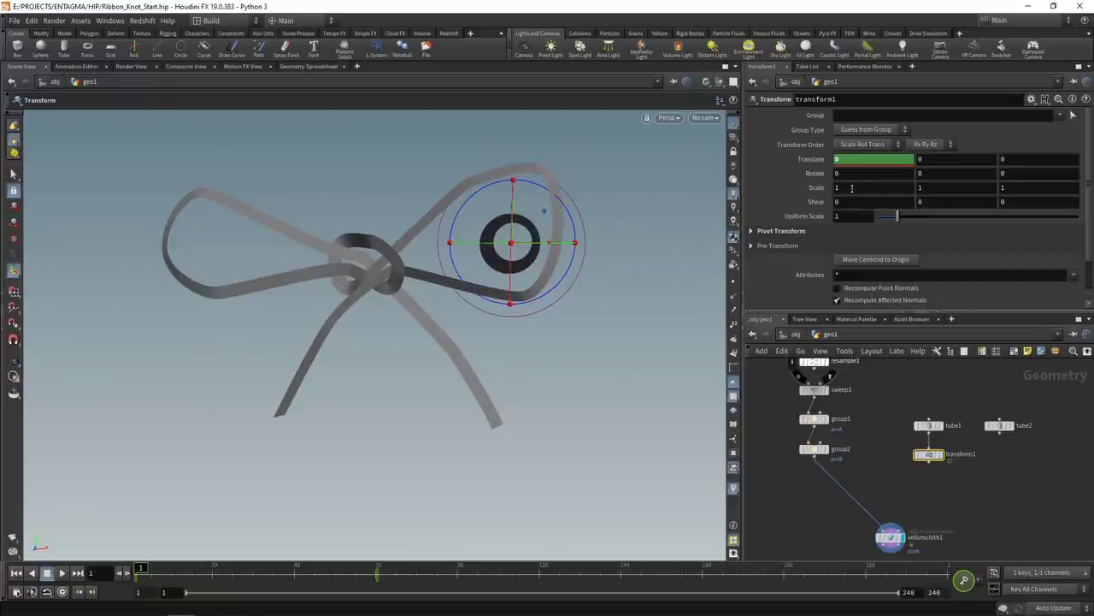
left_click(856, 218, "alt")
left_click(377, 571)
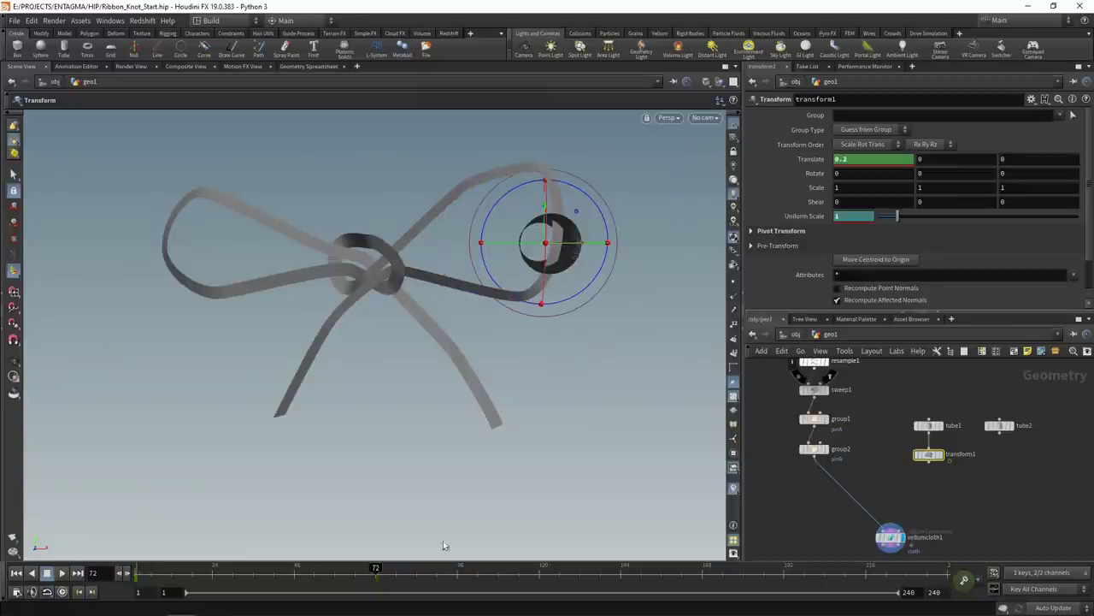
type("3")
key("Return")
left_click(853, 215, "alt")
left_click_drag(436, 239, 464, 166, "alt")
key("Return")
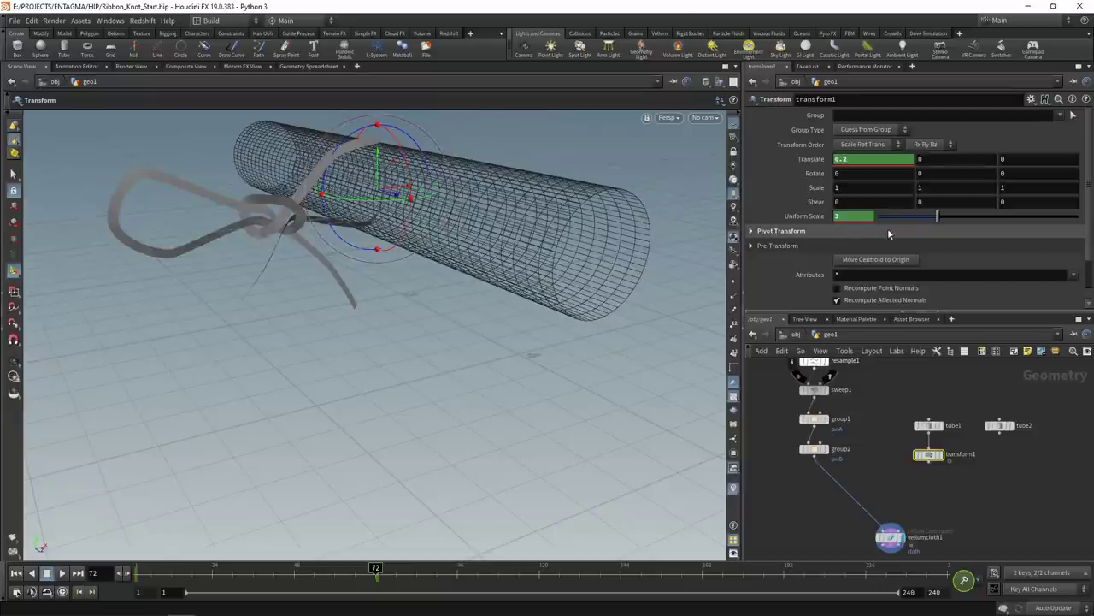
Remove the Uniform Scale animation from the first tube's transform and set the value back to 1
left_click(847, 217)
type("1")
key("Return")
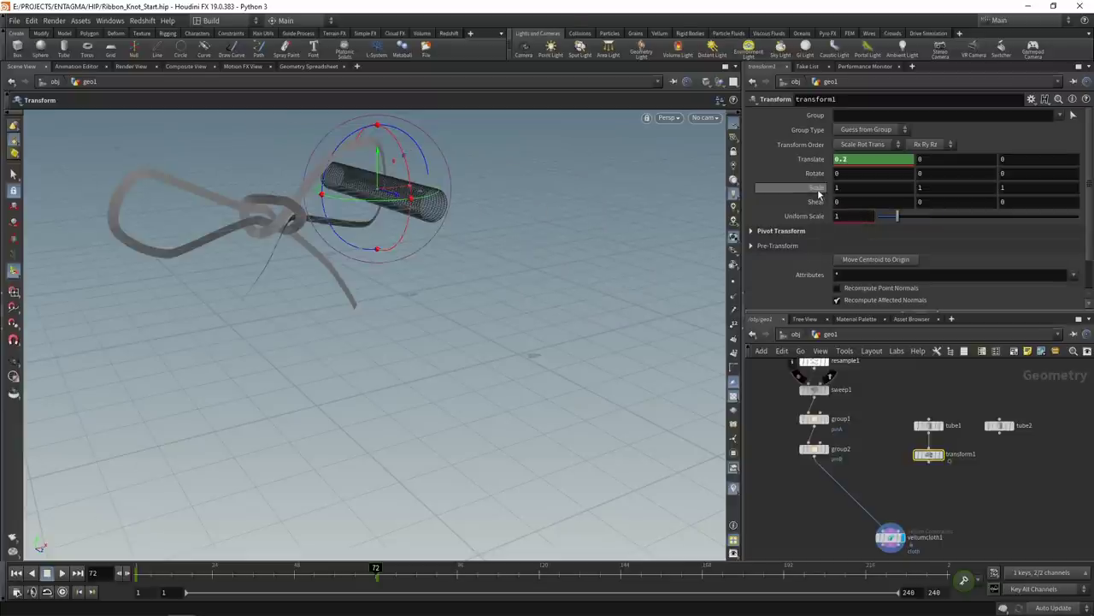
Keyframe the first tube's Scale X and Y from 1 at frame 1 to 3 at frame 72
left_click(856, 189, "alt")
left_click(940, 188, "alt")
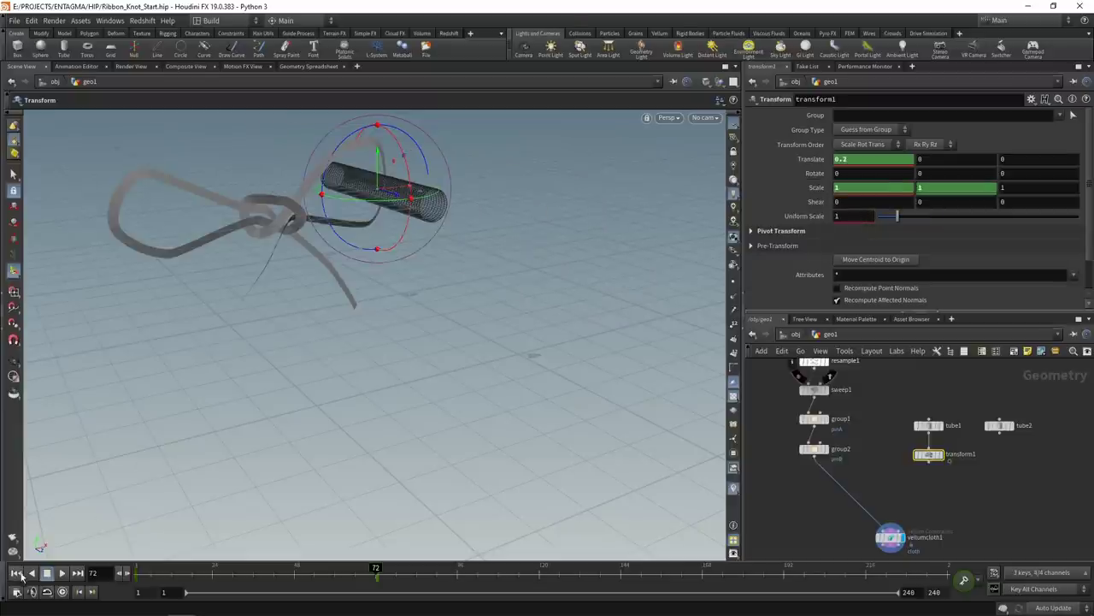
left_click(17, 573)
left_click(860, 190, "alt")
left_click(941, 189, "alt")
left_click(376, 582)
left_click(871, 186)
type("3")
key("Tab")
type("3")
key("Return")
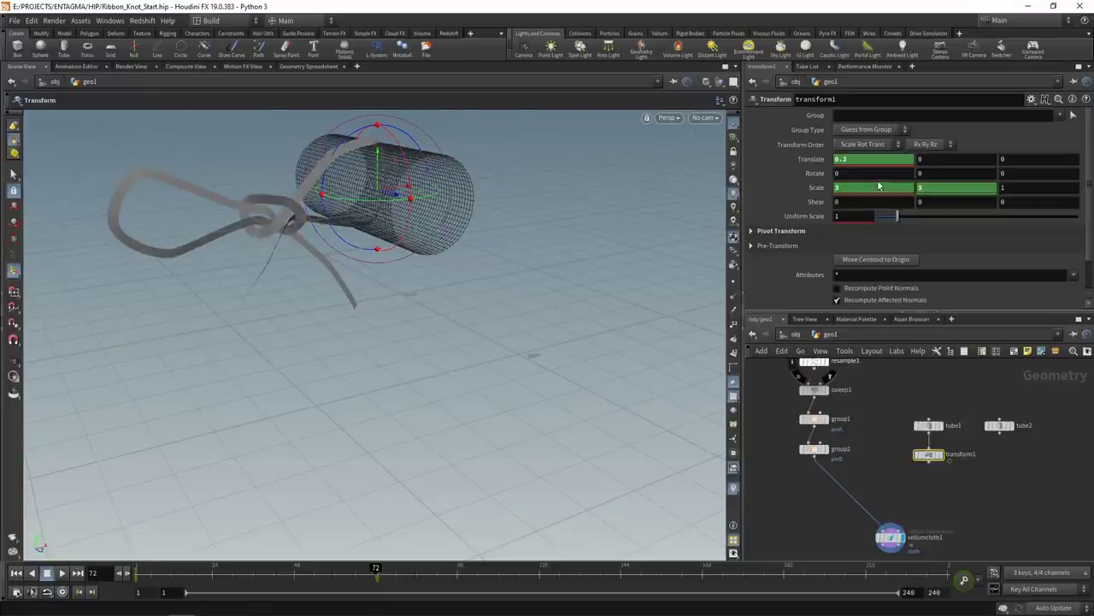
key("Escape")
Play the first tube's animation from frame 1 in real time and return to the first frame
left_click_drag(386, 225, 412, 289)
left_click(15, 576)
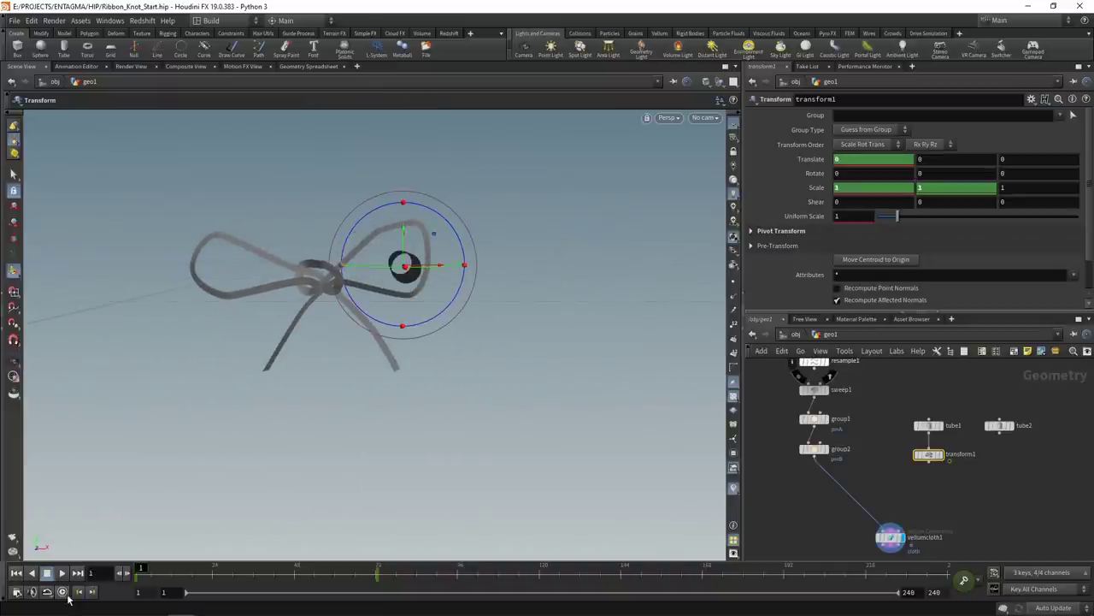
left_click(61, 573)
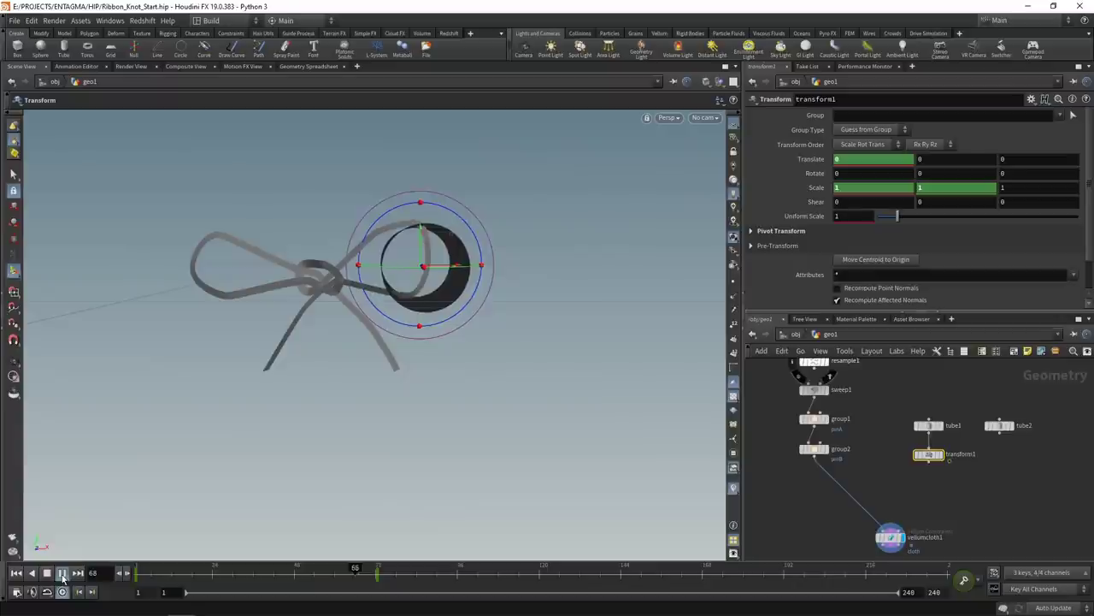
left_click(61, 573)
left_click(17, 573)
Append a Transform node to the second tube and keep its Translate X at 0
left_click_drag(1004, 478, 981, 380)
key("Tab")
type("transform")
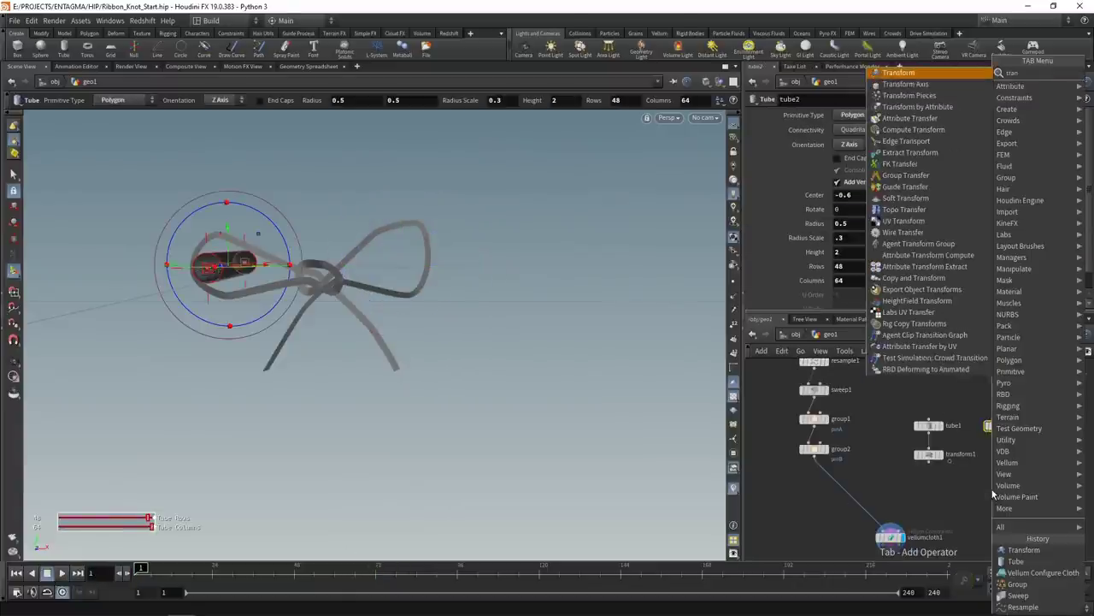
key("Return")
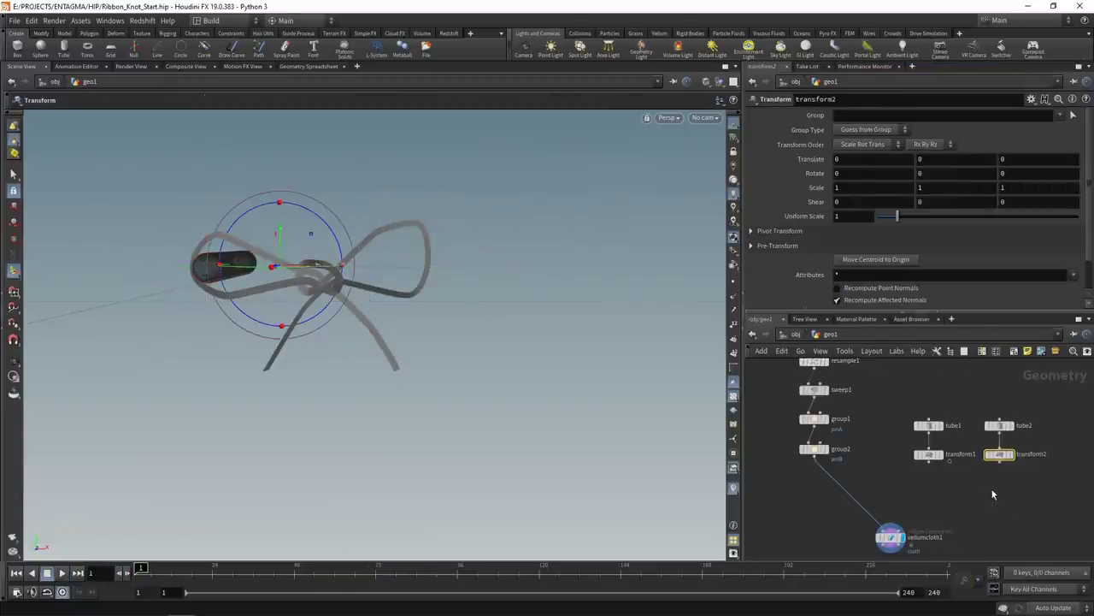
left_click(861, 263)
double_click(848, 160)
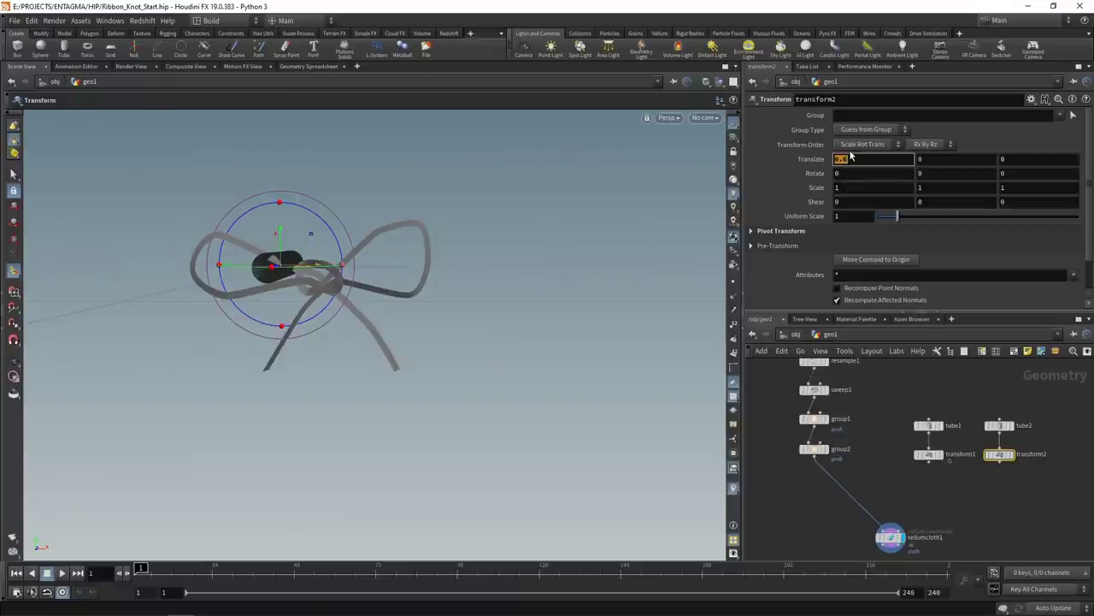
type("0")
key("Return")
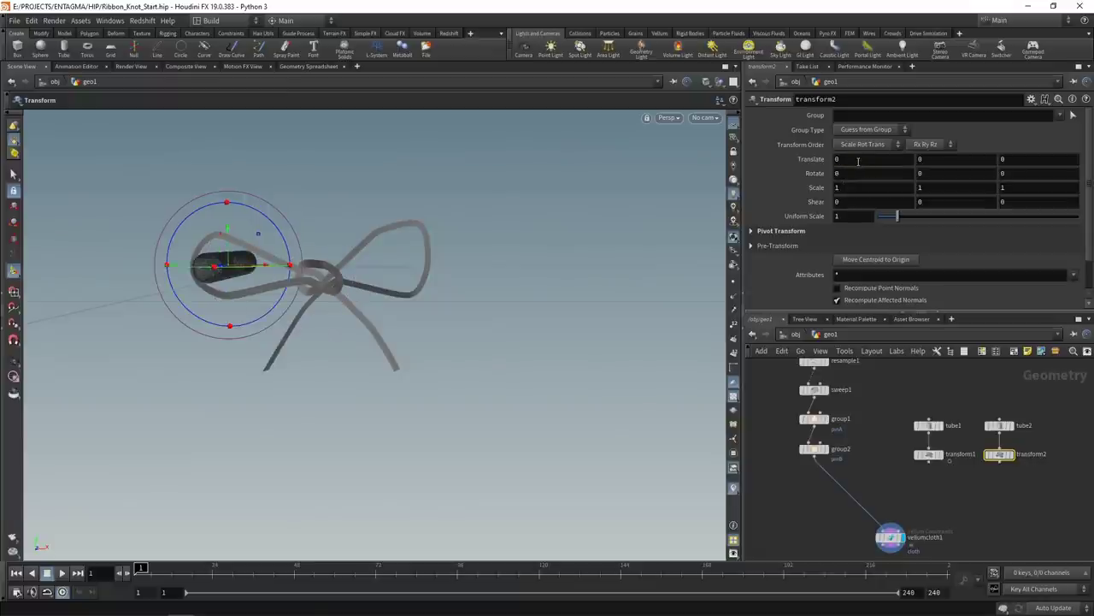
Keyframe the second tube's Translate X from 0 at frame 1 to -0.2 at frame 72
left_click(859, 160, "alt")
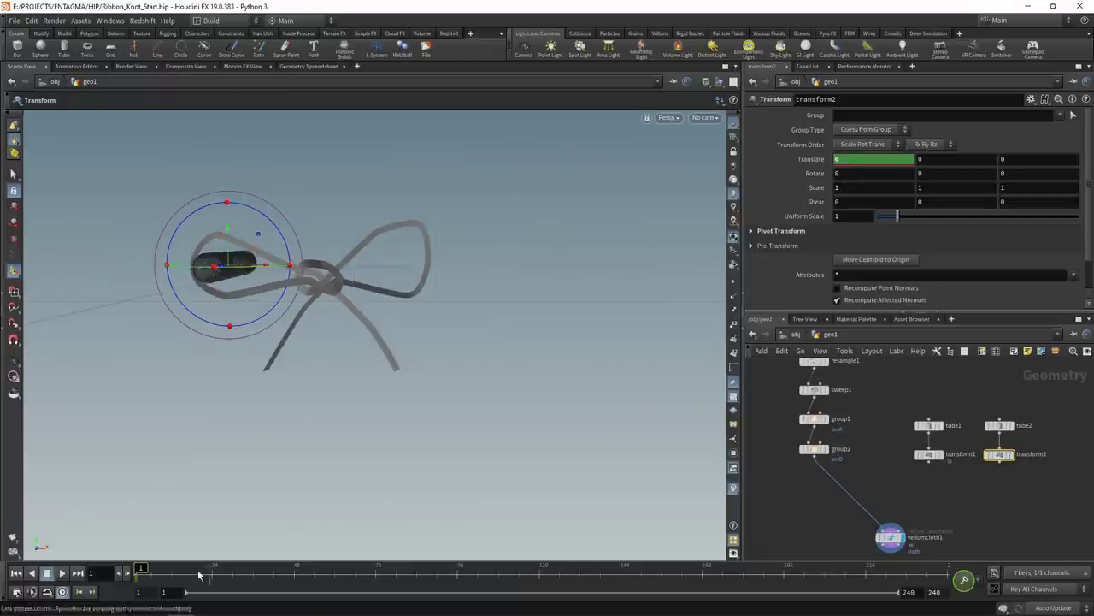
left_click(376, 570)
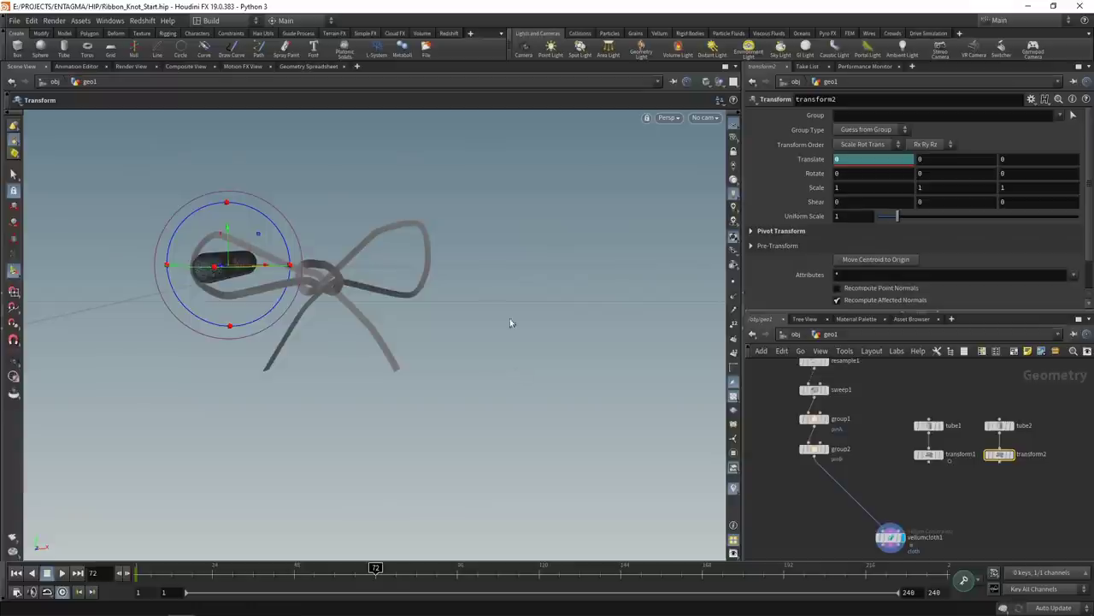
left_click(848, 160)
scroll(849, 160, "down", 2)
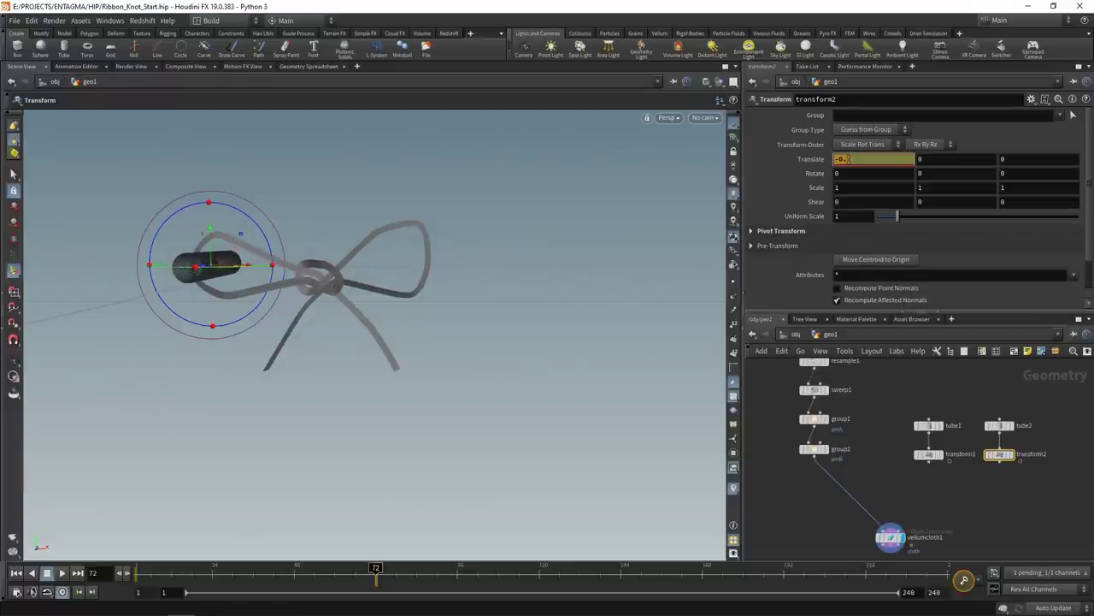
left_click(867, 164, "alt")
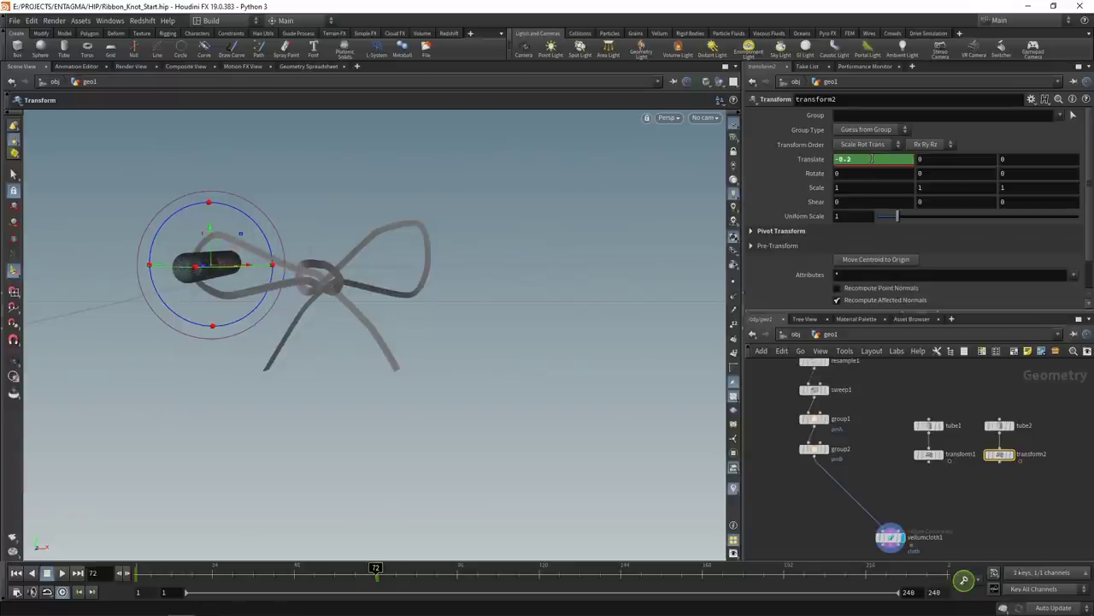
Keyframe the second tube's Scale X and Y from 1 at frame 1 to 3 at frame 72
left_click(16, 573)
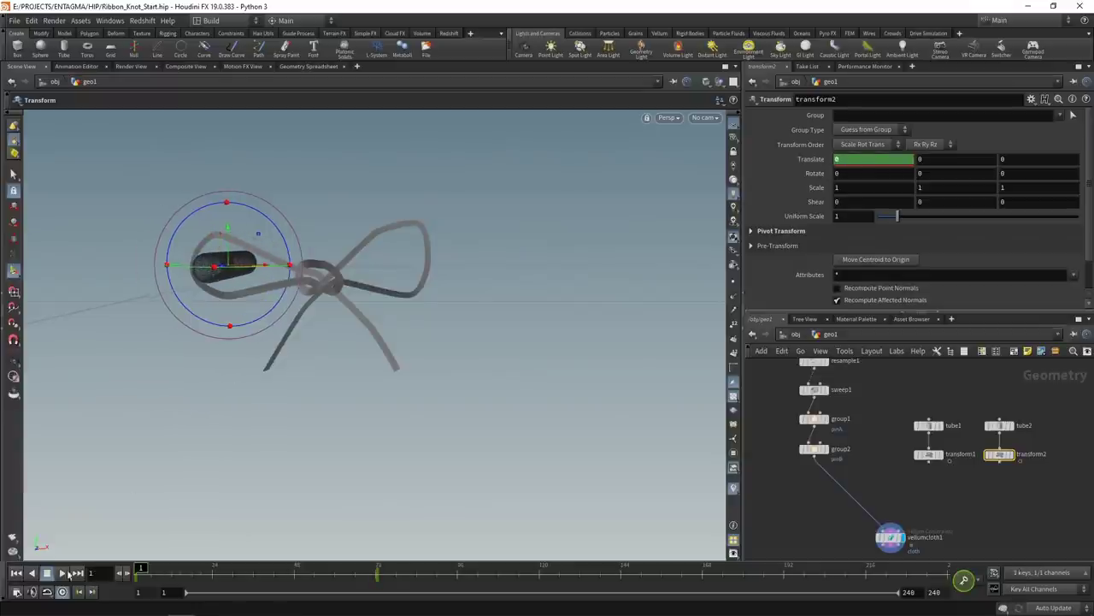
left_click(855, 189, "alt")
left_click(938, 188, "alt")
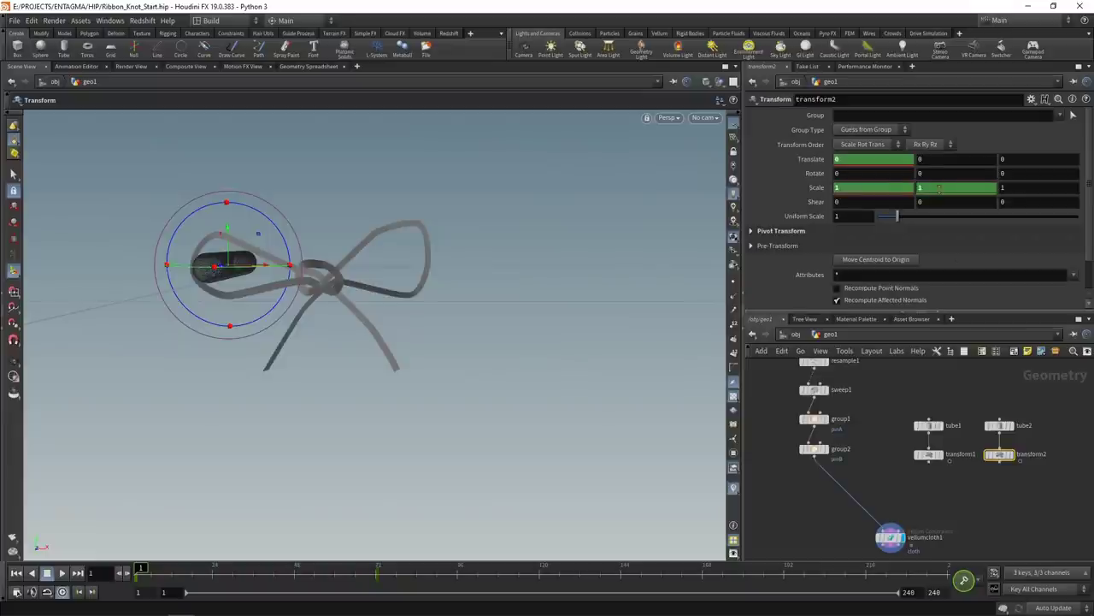
left_click(373, 578)
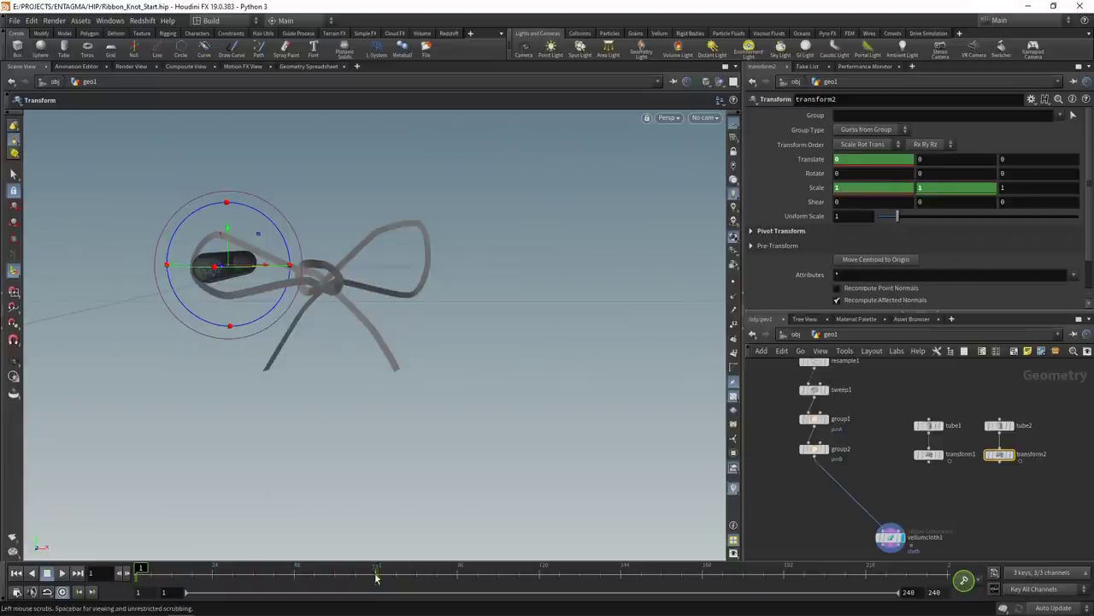
type("3")
key("Return")
left_click(849, 190, "alt")
left_click(934, 187, "alt")
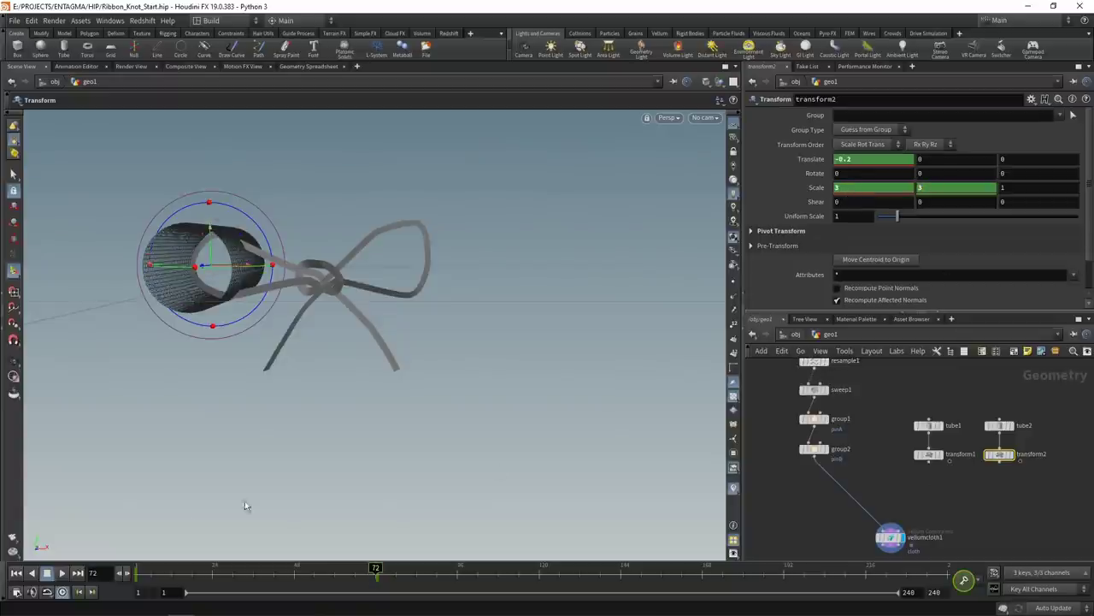
Play the second tube's animation from the start and return to frame 1
left_click(16, 573)
left_click(62, 573)
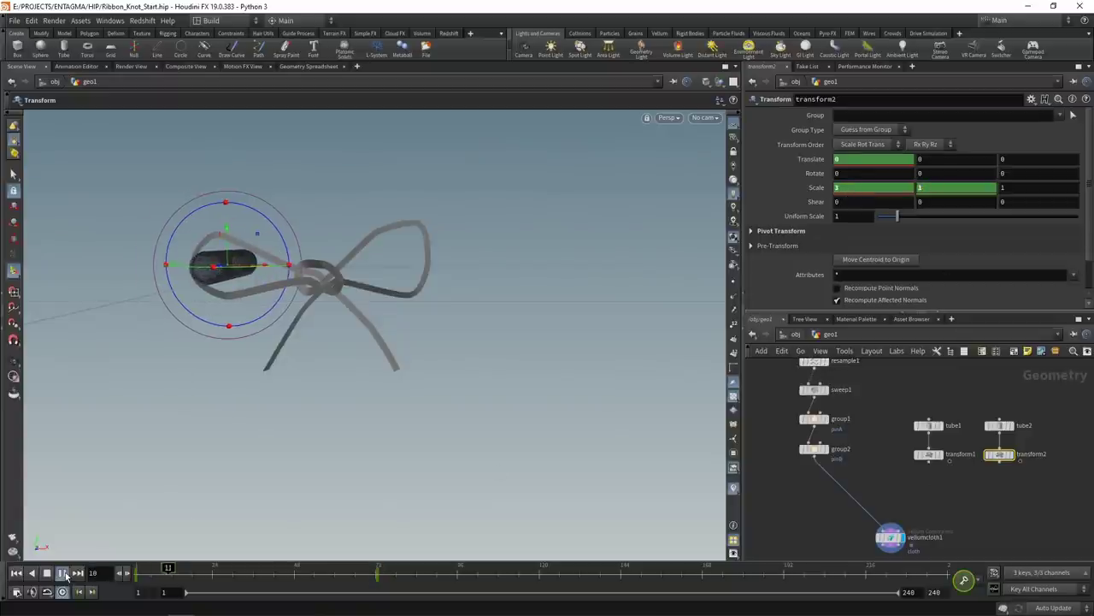
left_click(16, 573)
Add a Merge node and feed it with both tubes' Transform nodes
left_click_drag(1015, 504, 932, 458)
key("Tab")
type("mer")
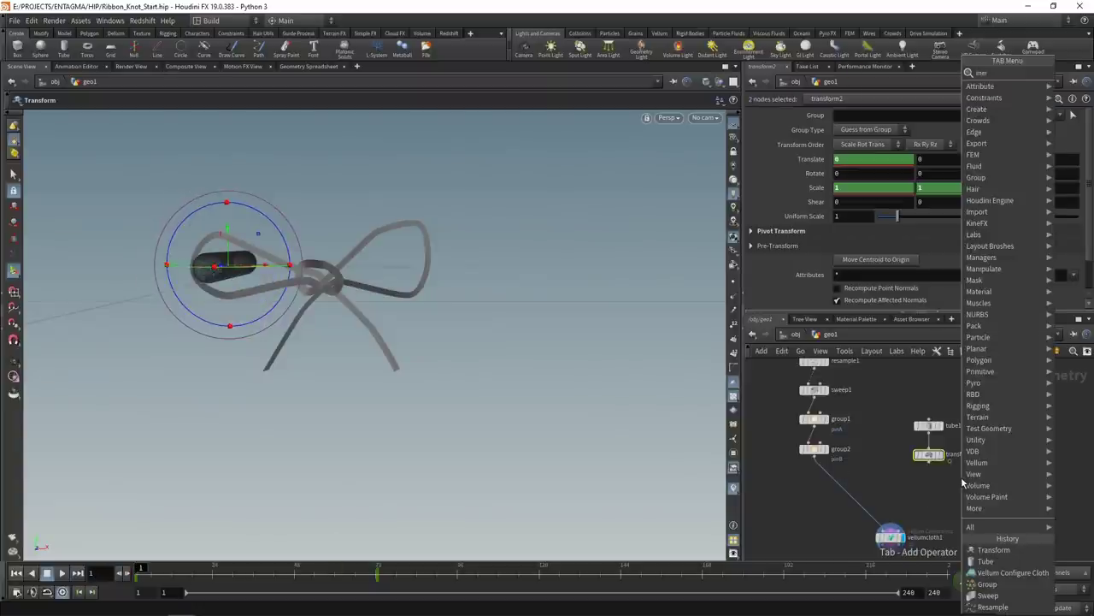
key("Return")
left_click(972, 492)
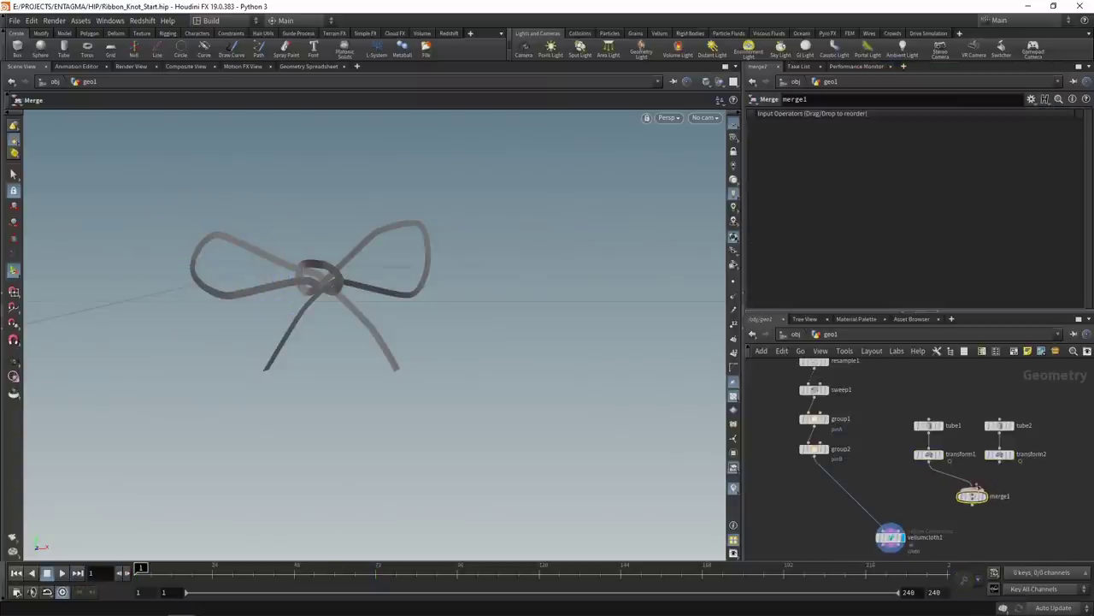
left_click(969, 485)
left_click(1000, 463)
left_click(973, 487)
Connect the merged tubes to the Collision Geometry input of the Vellum cloth node
middle_click_drag(989, 521, 989, 487)
left_click(977, 474)
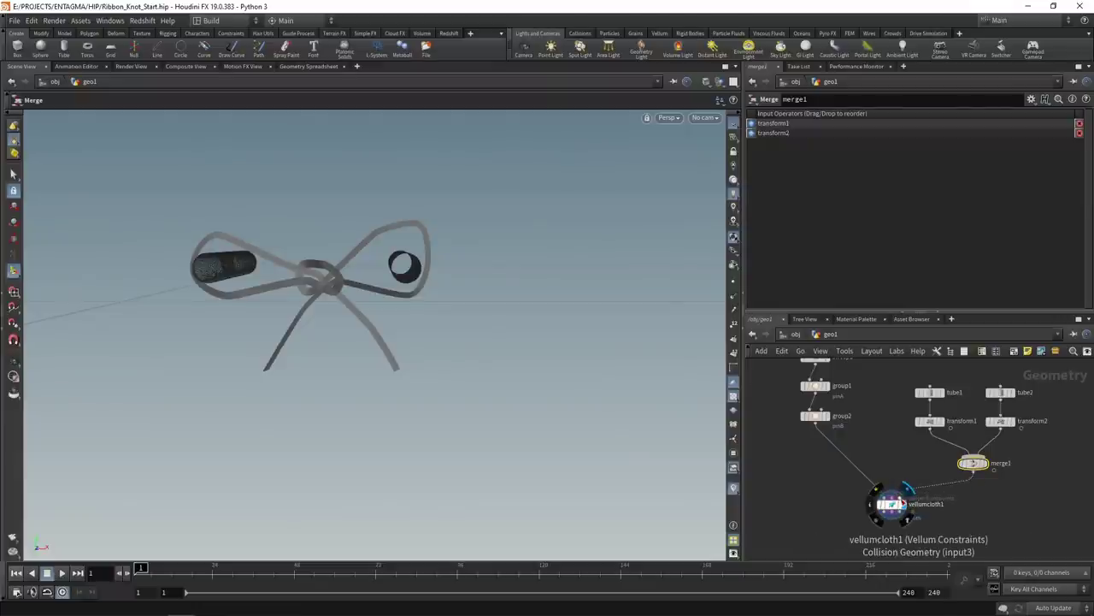
left_click(908, 490)
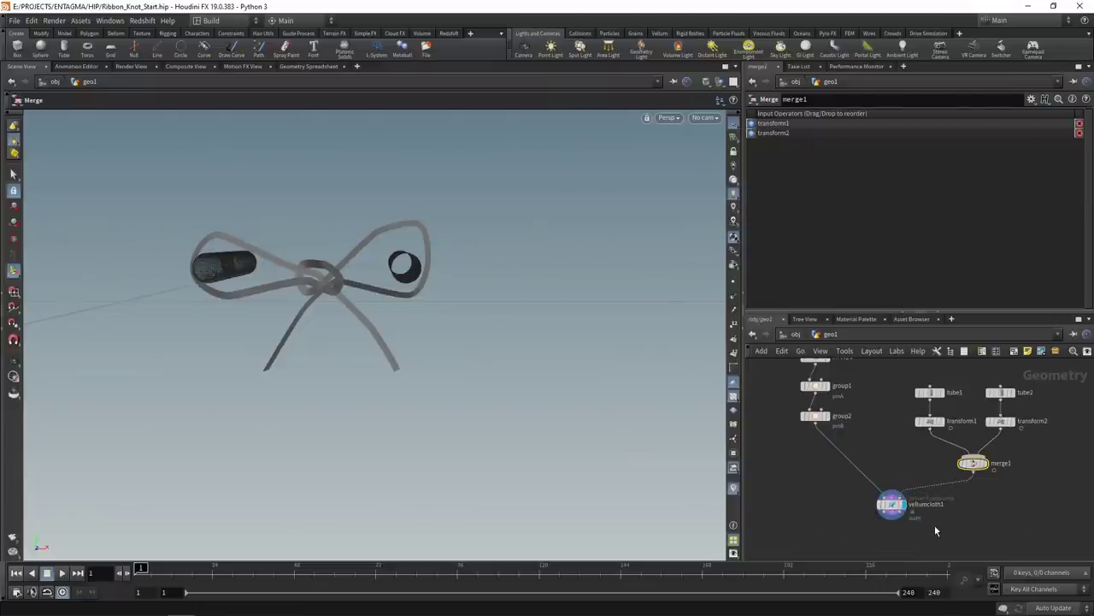
Select the Vellum cloth node, enlarge its parameter area and frame the node in the network
left_click(894, 505)
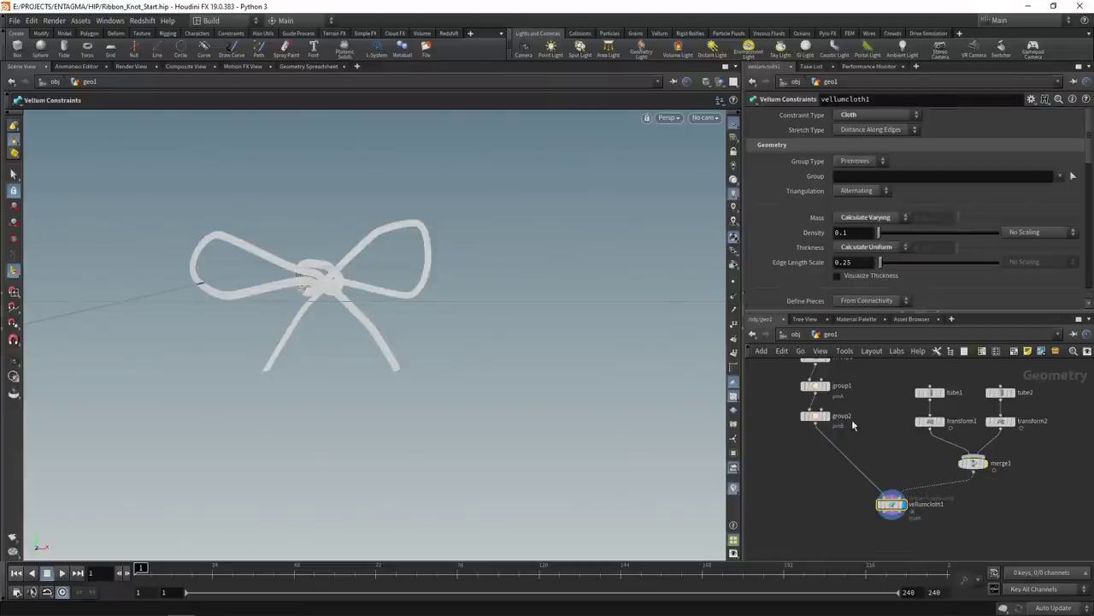
left_click_drag(743, 313, 592, 312)
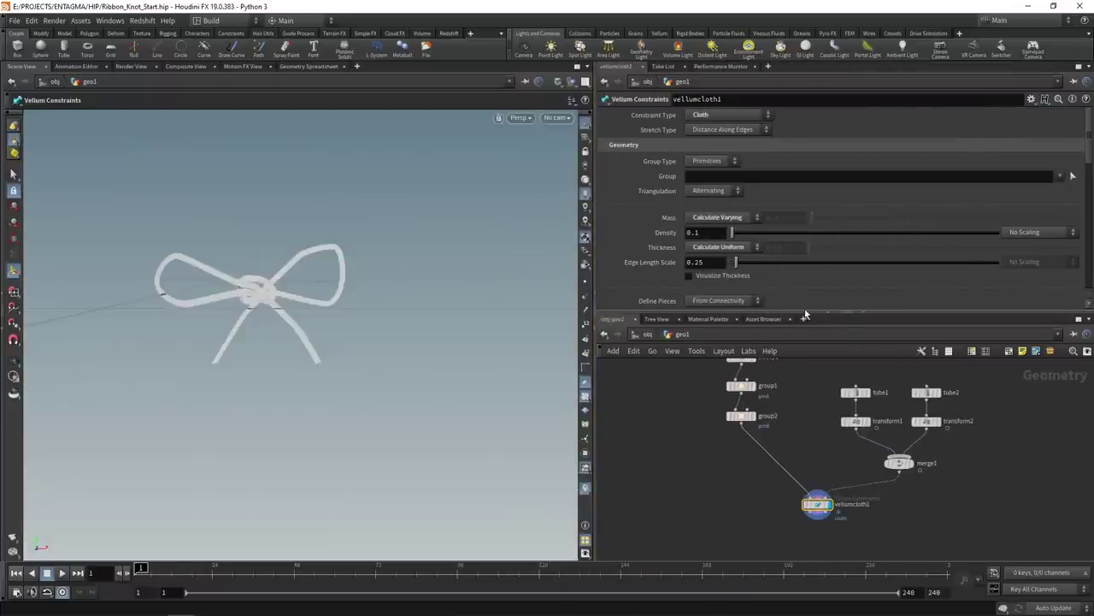
left_click_drag(855, 313, 770, 412)
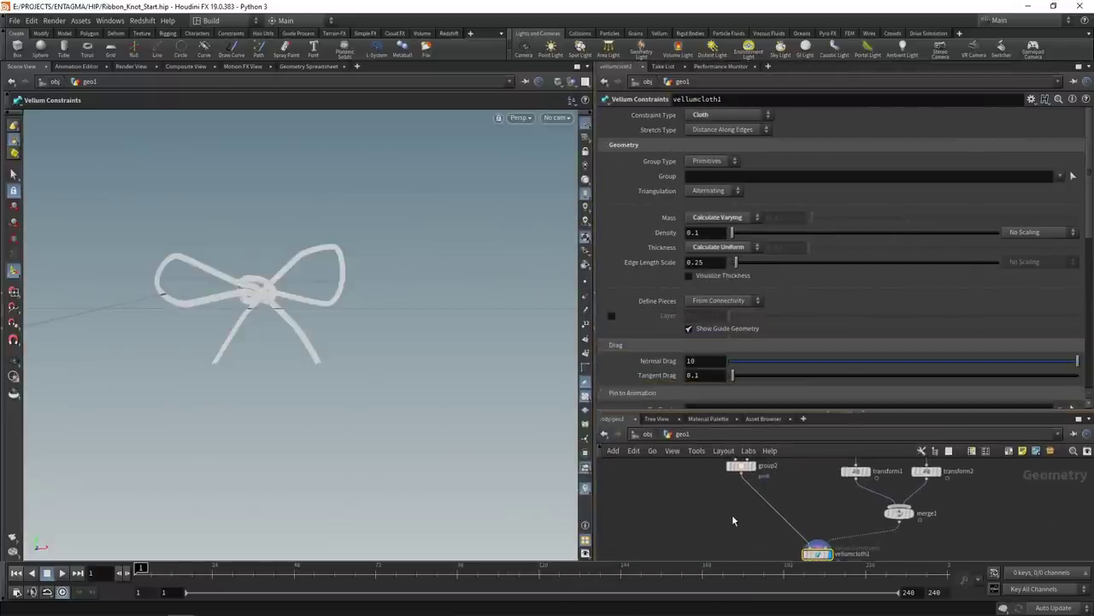
key("f")
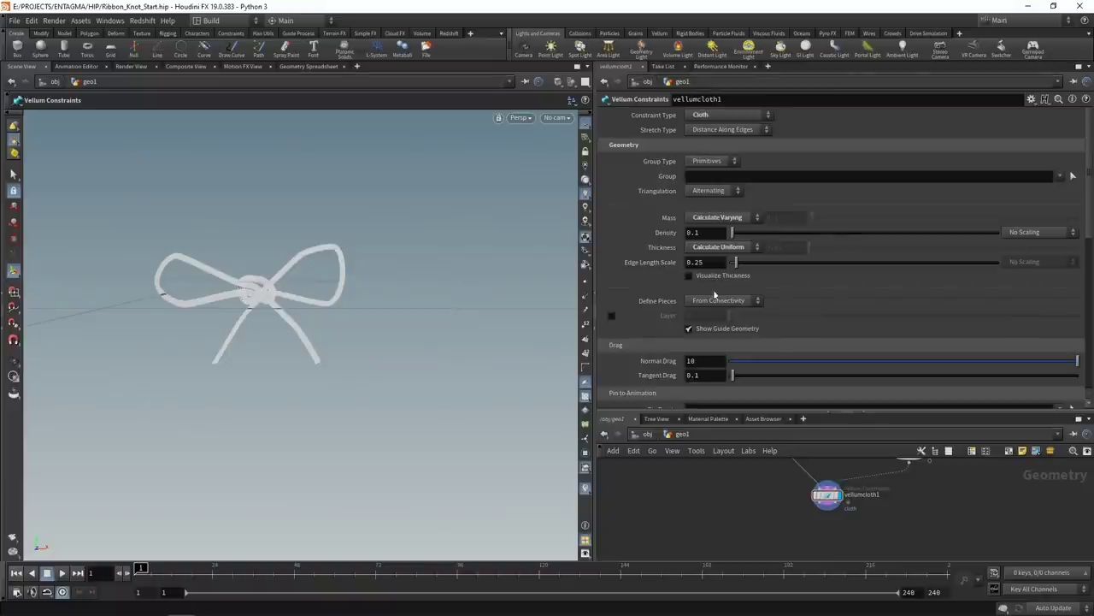
Turn on Visualize Thickness for the Vellum cloth and set its Edge Length Scale to 0.98
left_click(690, 276)
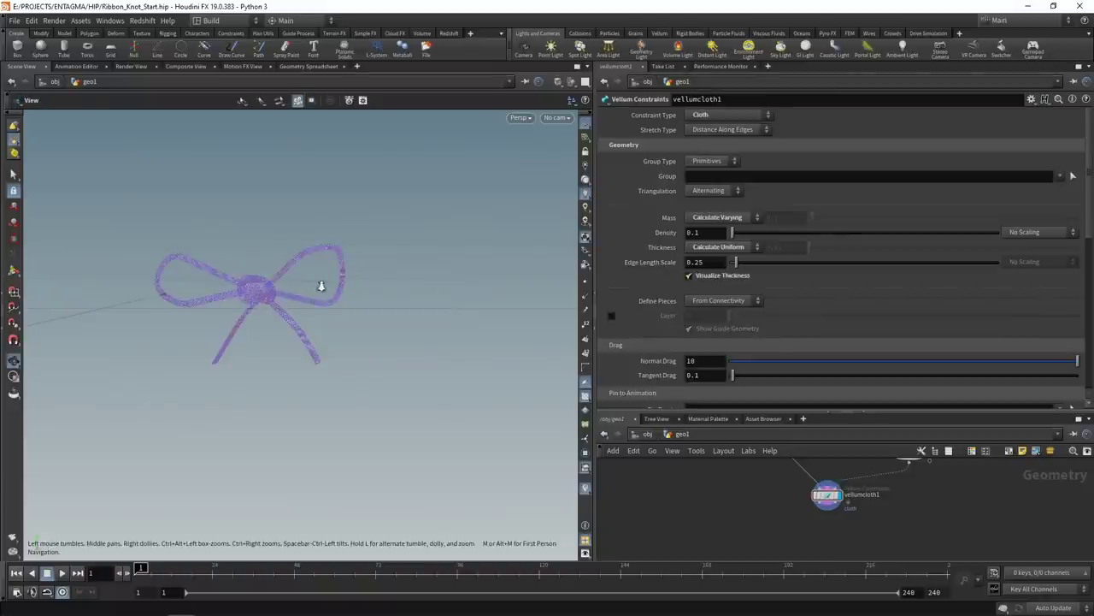
scroll(312, 284, "up", 15)
scroll(420, 285, "up", 5)
key("Return")
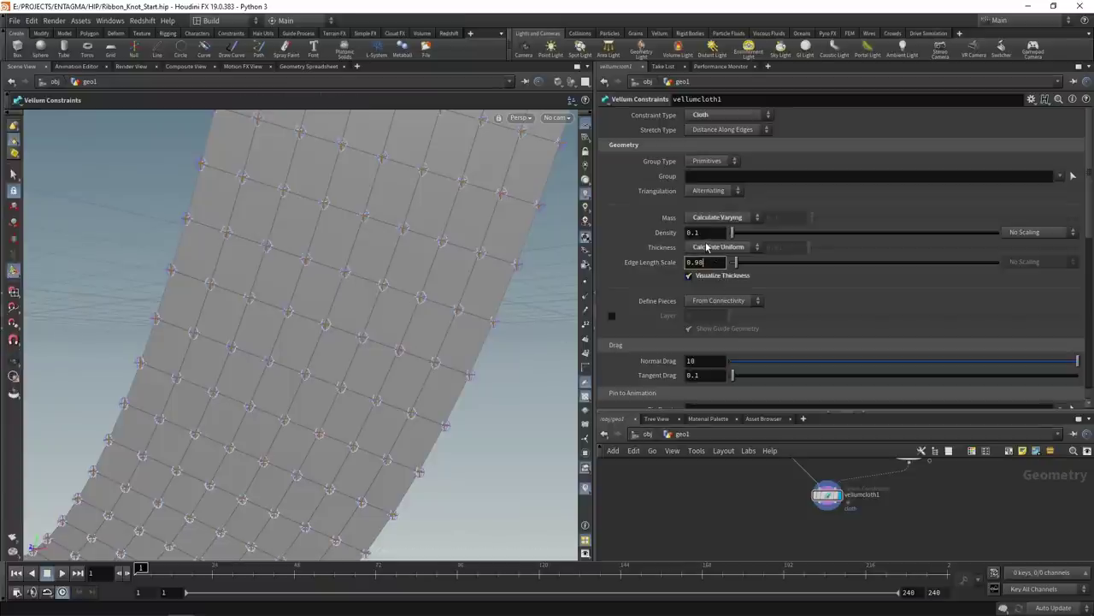
key("Return")
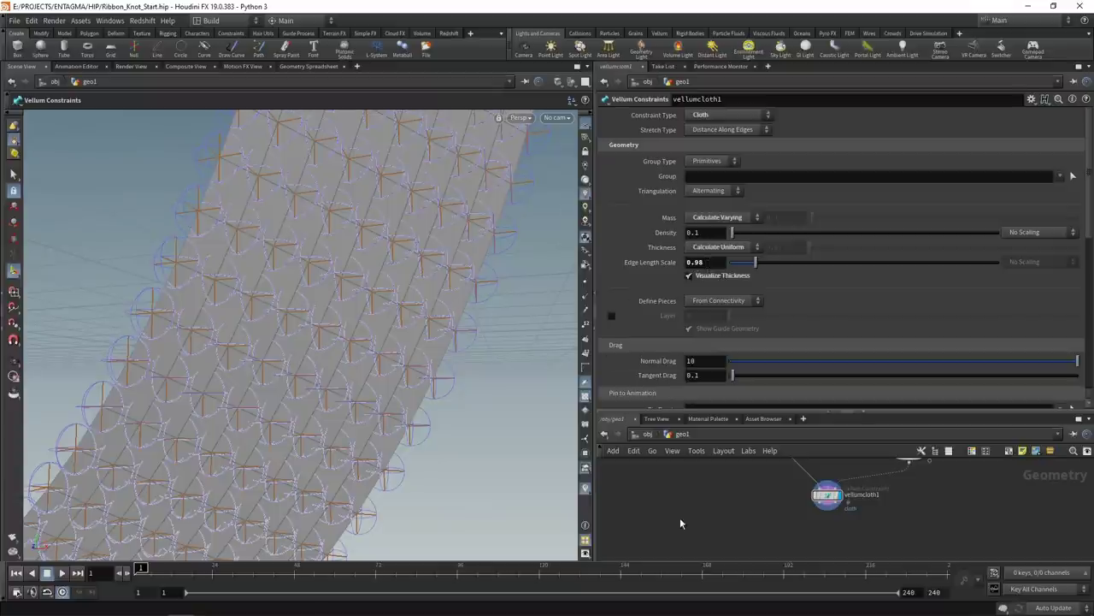
Pin the pinA and pinB groups in the Vellum cloth, with pin type Soft and Match Animation enabled
scroll(1086, 300, "down", 3)
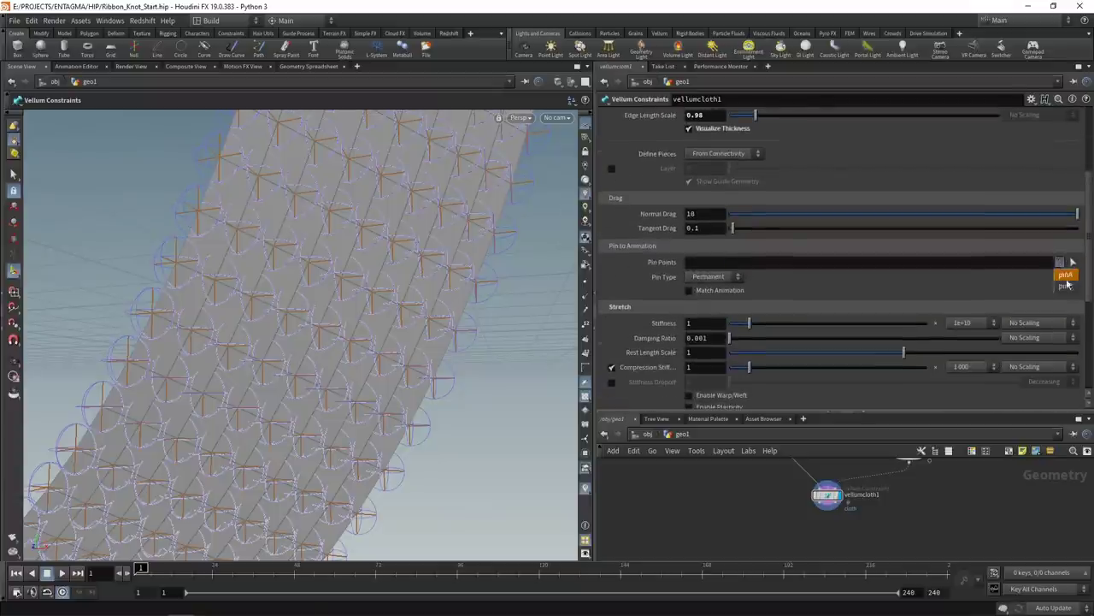
left_click(1060, 263)
left_click(1071, 285)
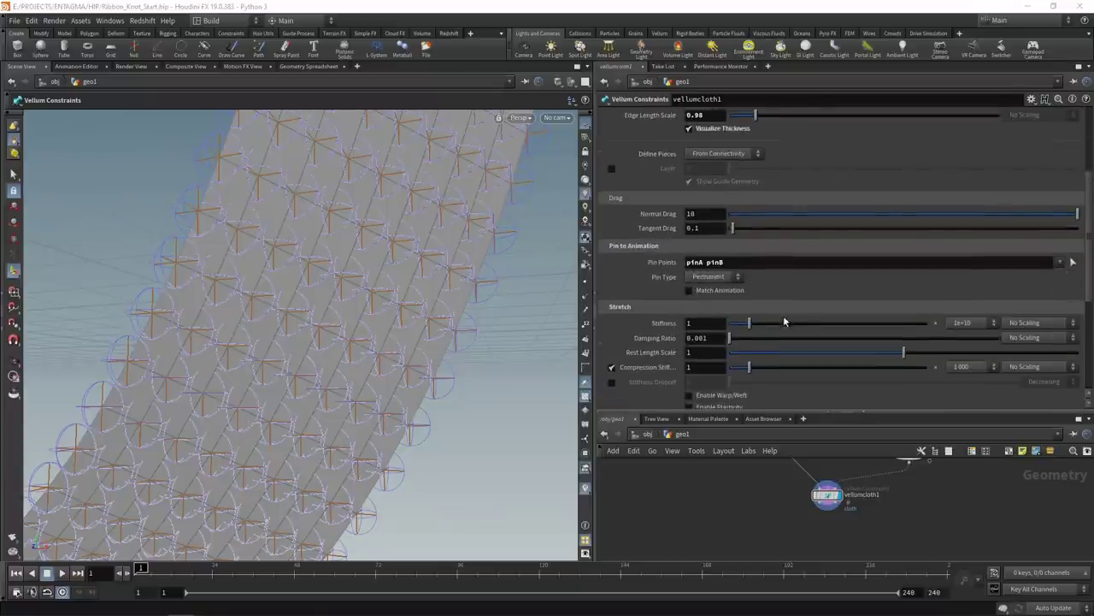
left_click(714, 277)
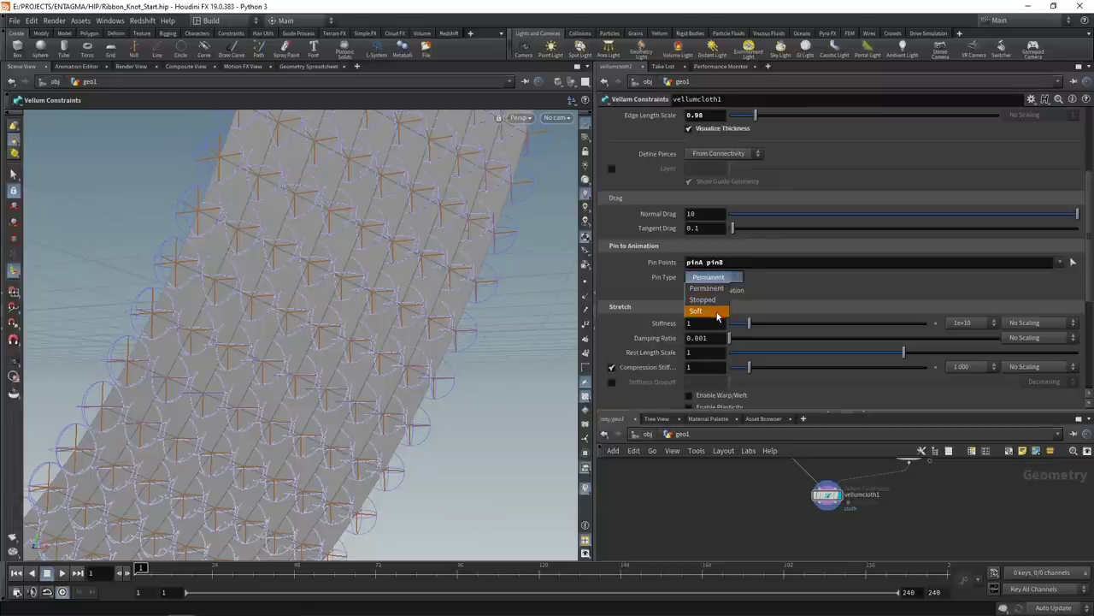
left_click(706, 309)
left_click(691, 292)
right_click_drag(441, 388, 477, 450, "alt")
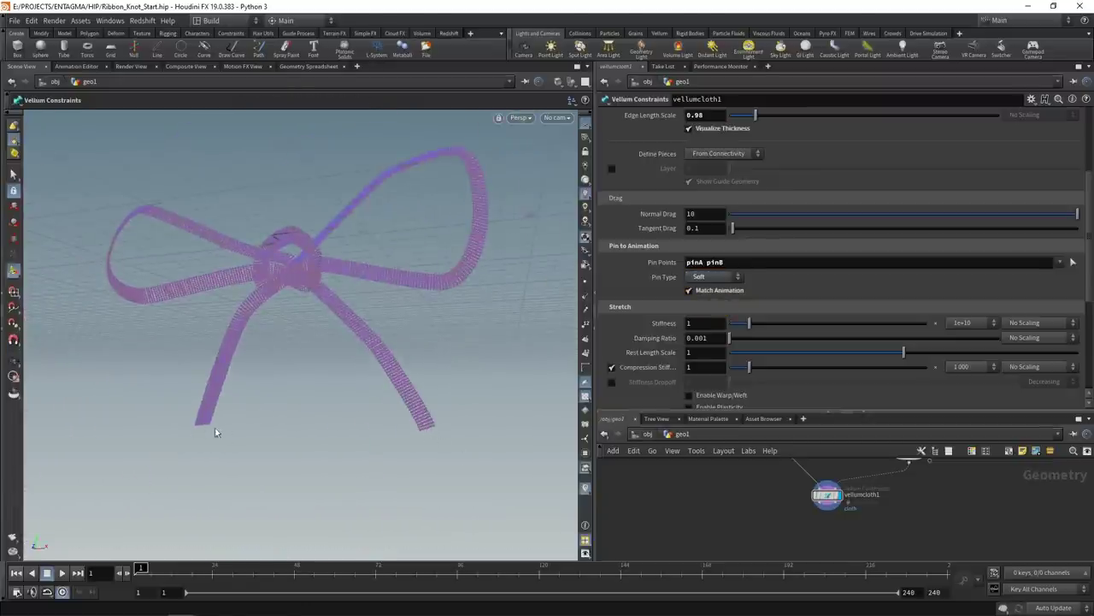
Set the Vellum cloth's bend Rest Angle Scale to 0 and choose a different multiplier for the bend stiffness
scroll(1091, 239, "down", 5)
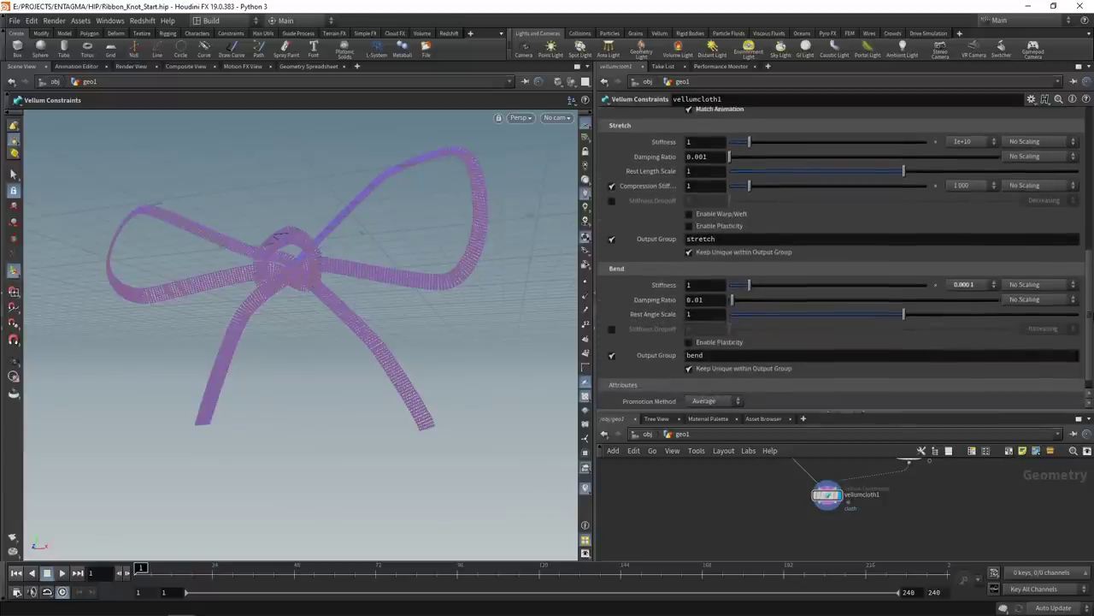
scroll(775, 321, "down", 1)
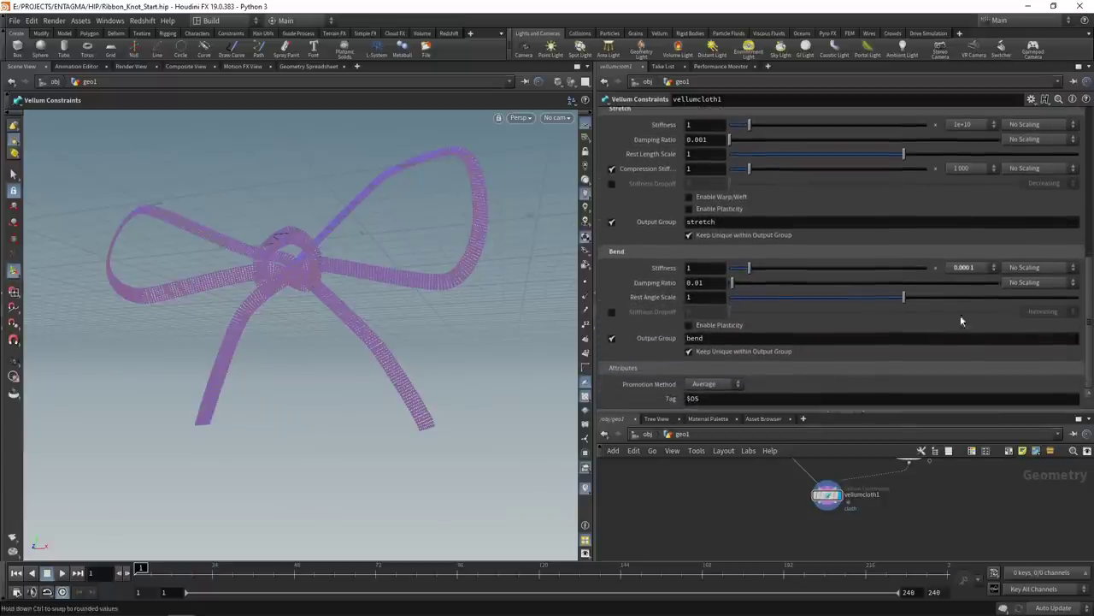
double_click(708, 296)
type("0")
key("Return")
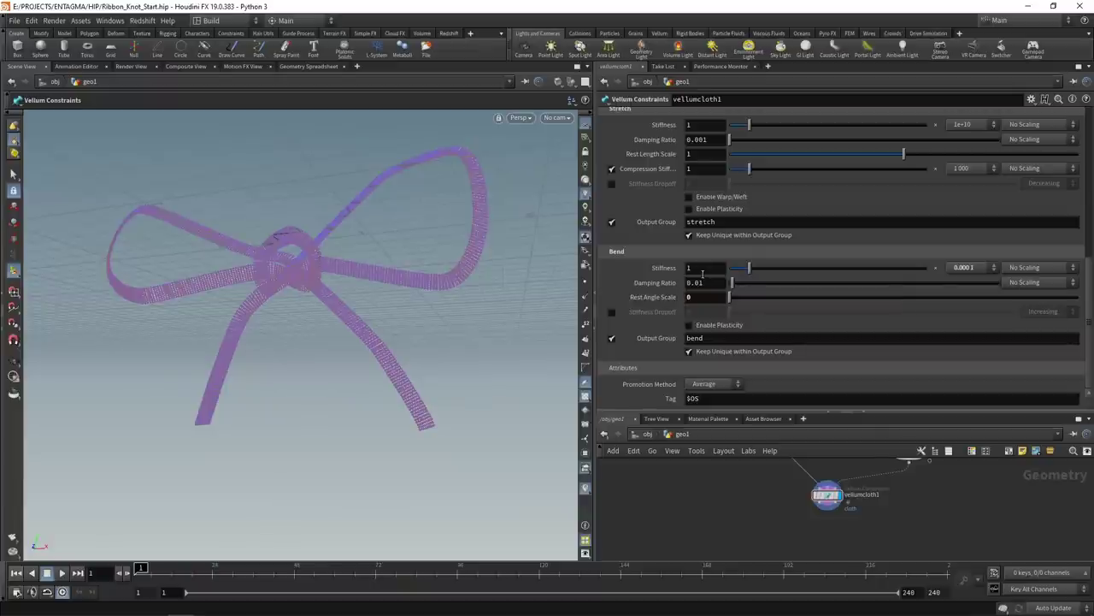
left_click(973, 270)
left_click(964, 407)
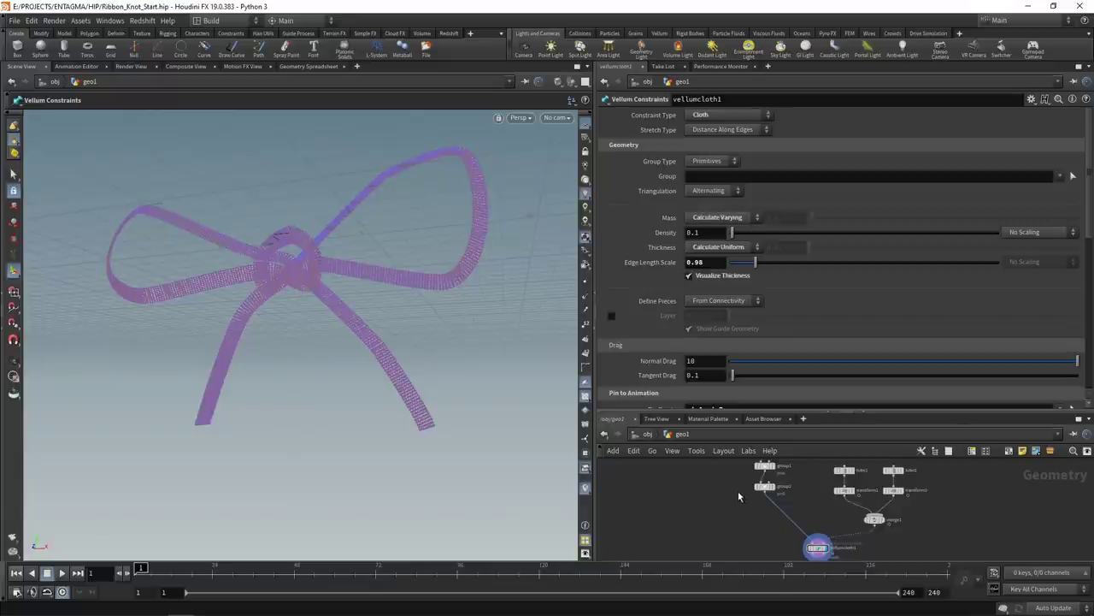
Display the Sweep node's ribbon mesh and set its Columns to 24
middle_click_drag(738, 494, 745, 511)
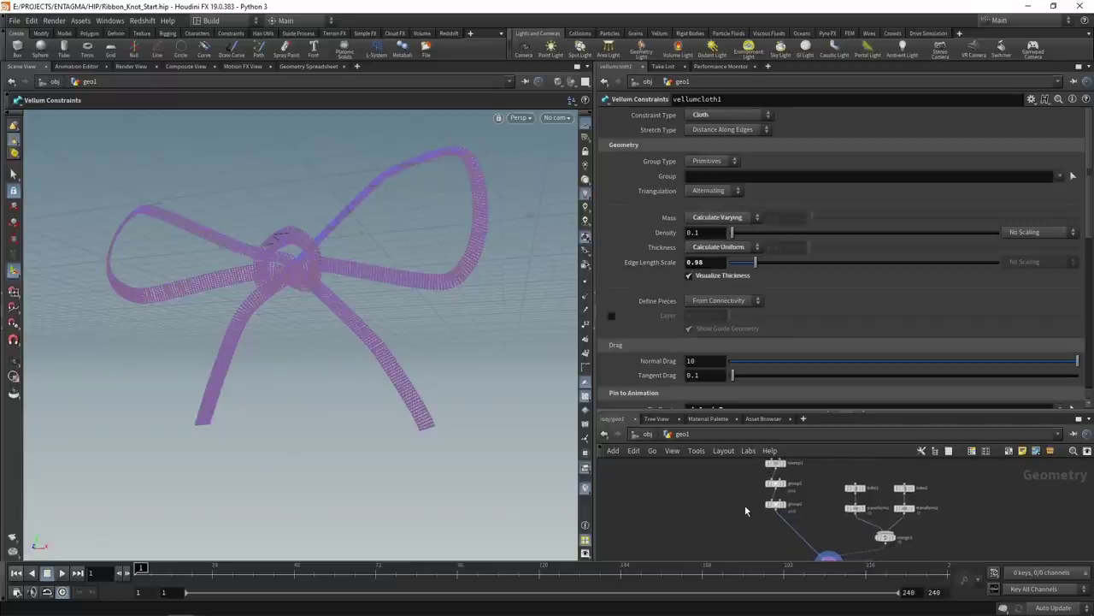
scroll(745, 506, "down", 1)
left_click(771, 470)
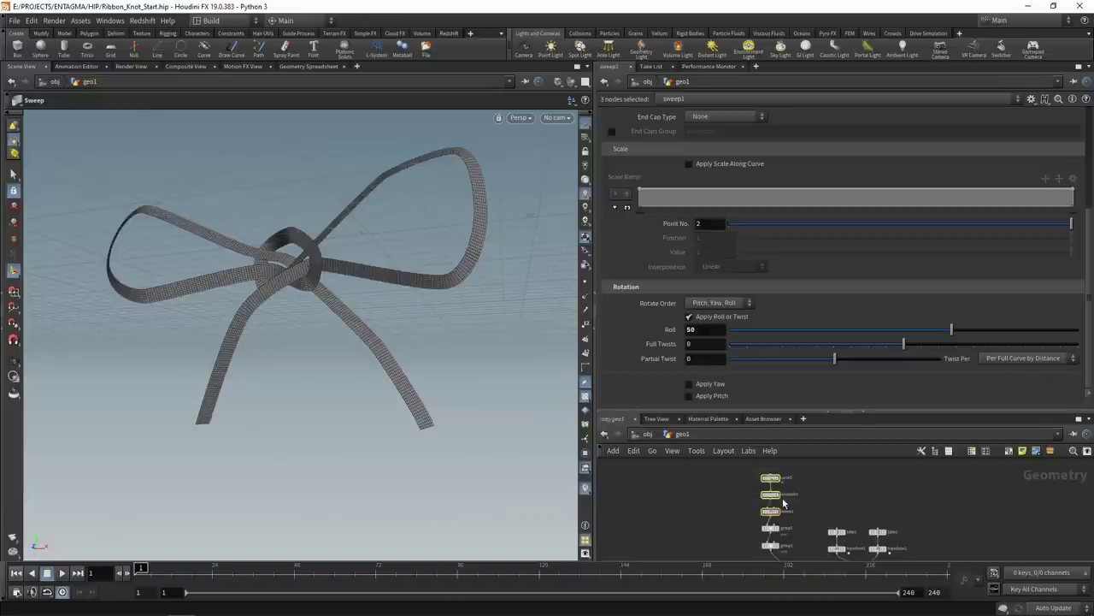
left_click(707, 204)
scroll(708, 206, "up", 2)
scroll(708, 206, "up", 2)
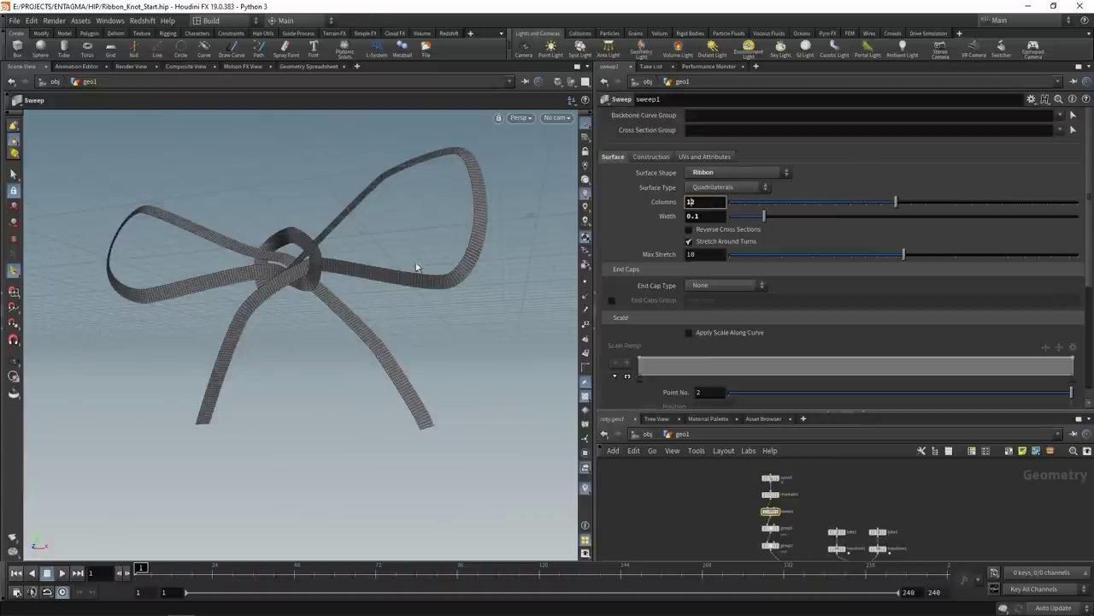
key("Escape")
left_click_drag(451, 268, 521, 244, "alt")
scroll(520, 245, "up", 3)
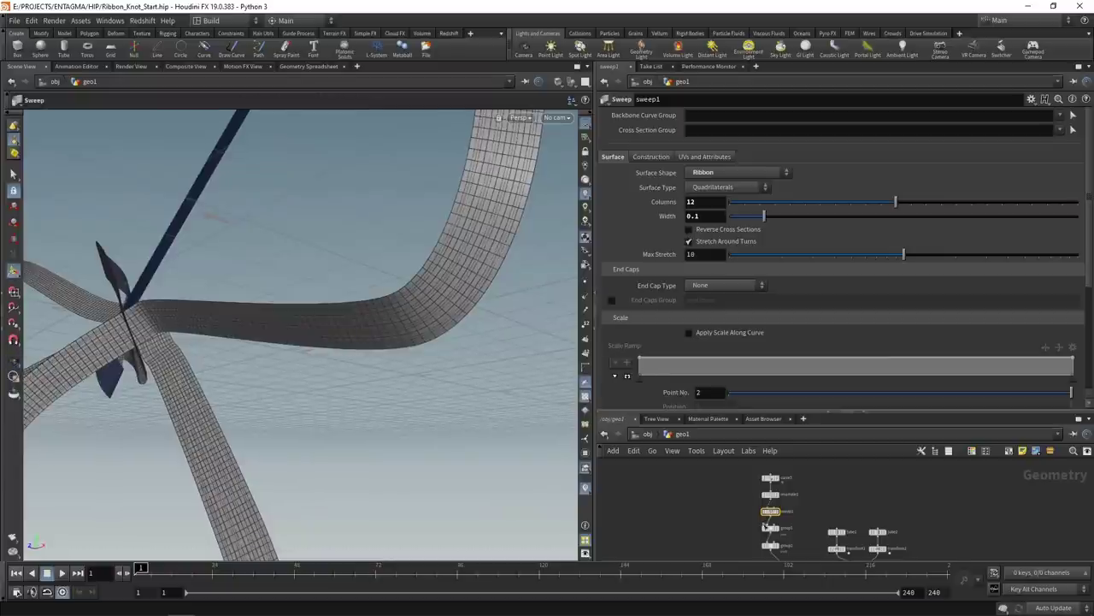
scroll(771, 517, "up", 3)
left_click(705, 204)
scroll(705, 204, "up", 12)
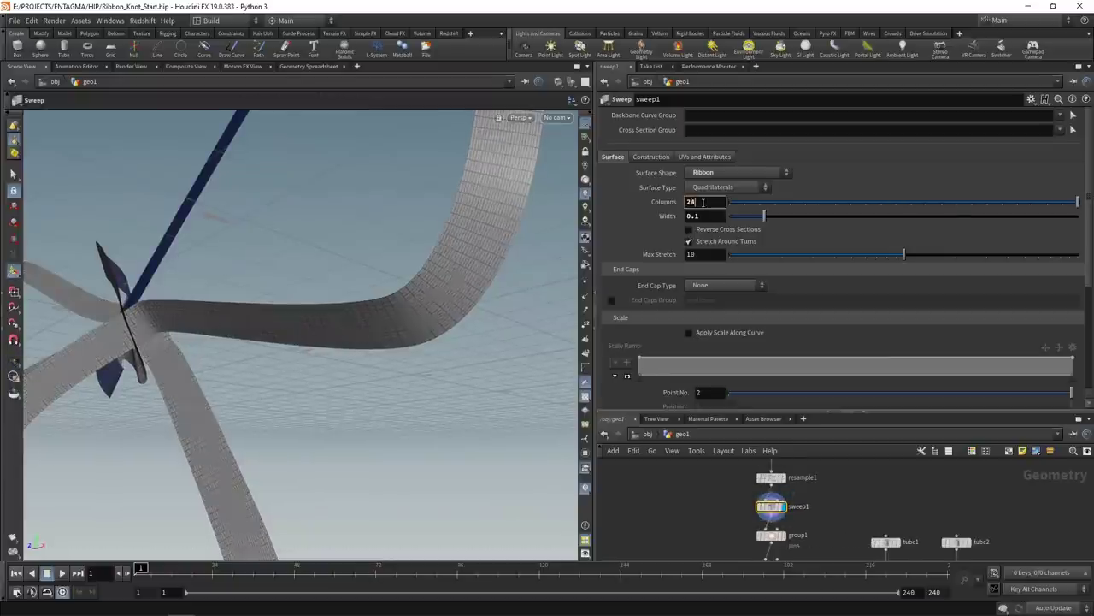
key("Return")
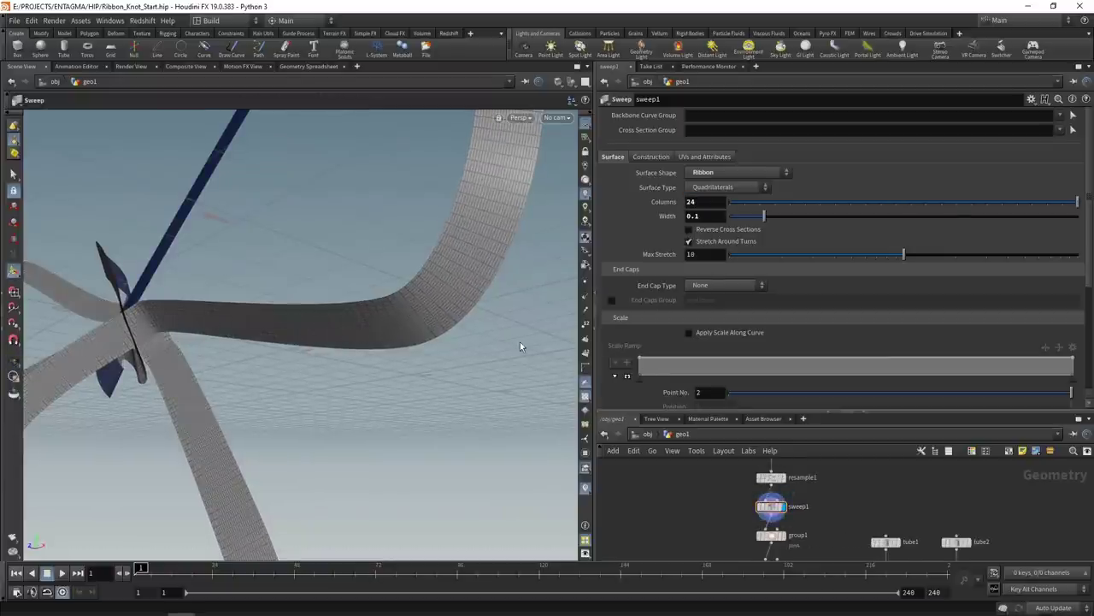
Display the Vellum cloth result and examine how the thickness spheres cover the ribbon's bend
middle_click_drag(708, 541, 699, 451)
left_click(833, 526)
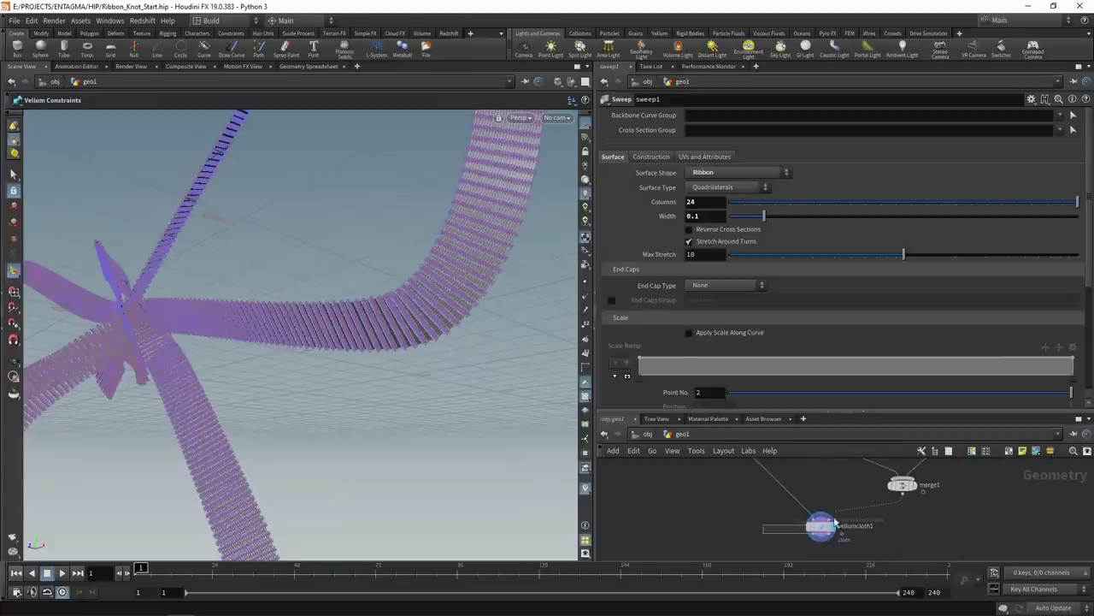
left_click(822, 526)
left_click_drag(437, 242, 593, 205, "alt")
right_click_drag(592, 206, 632, 201, "alt")
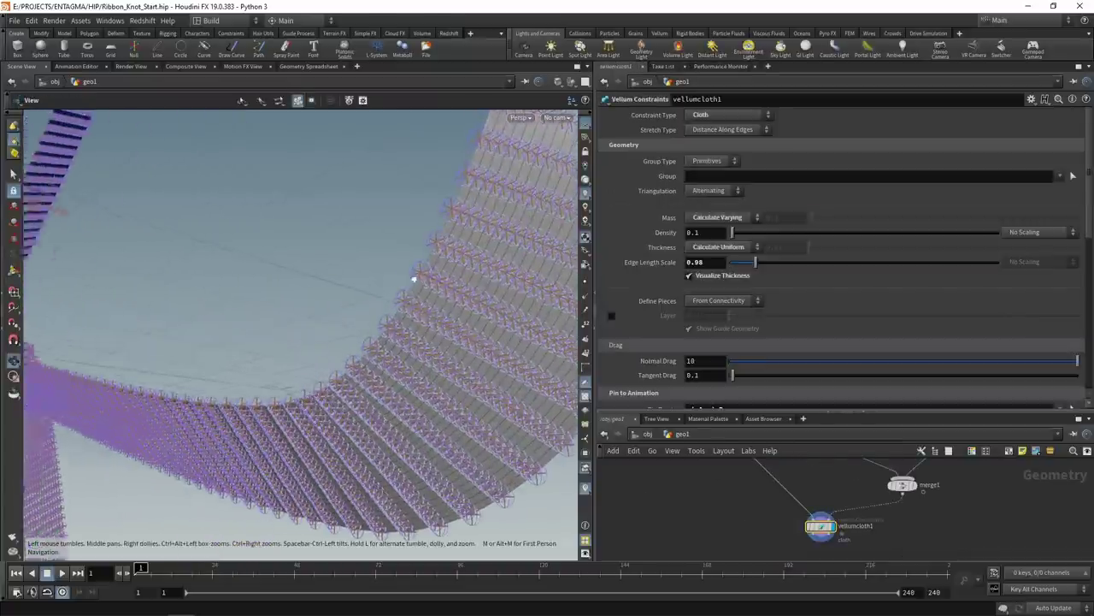
left_click_drag(422, 283, 437, 285, "alt")
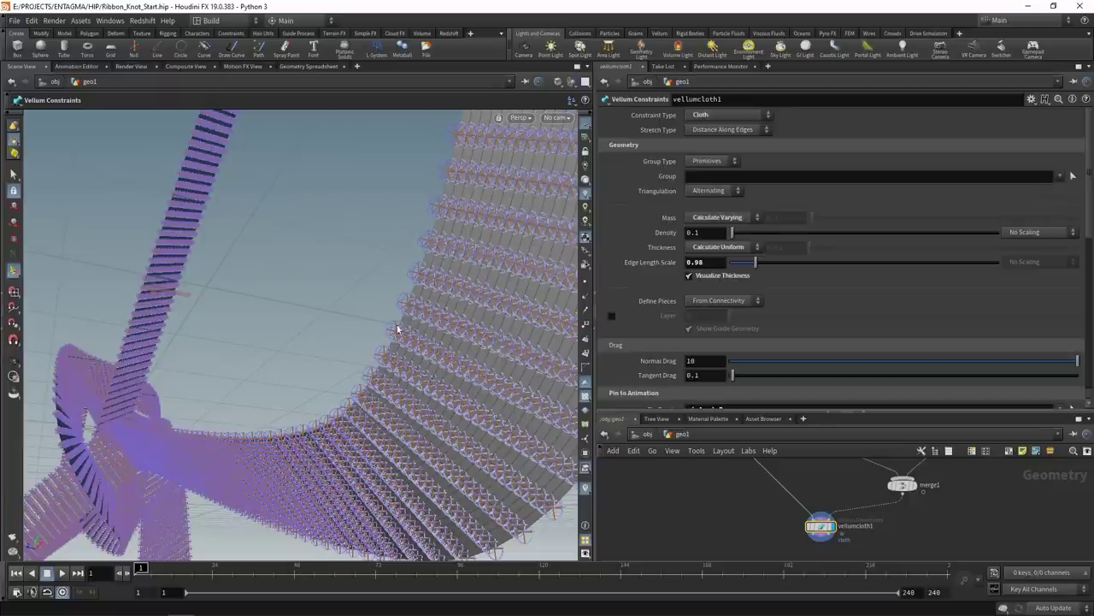
key("Escape")
left_click_drag(440, 316, 481, 329, "alt")
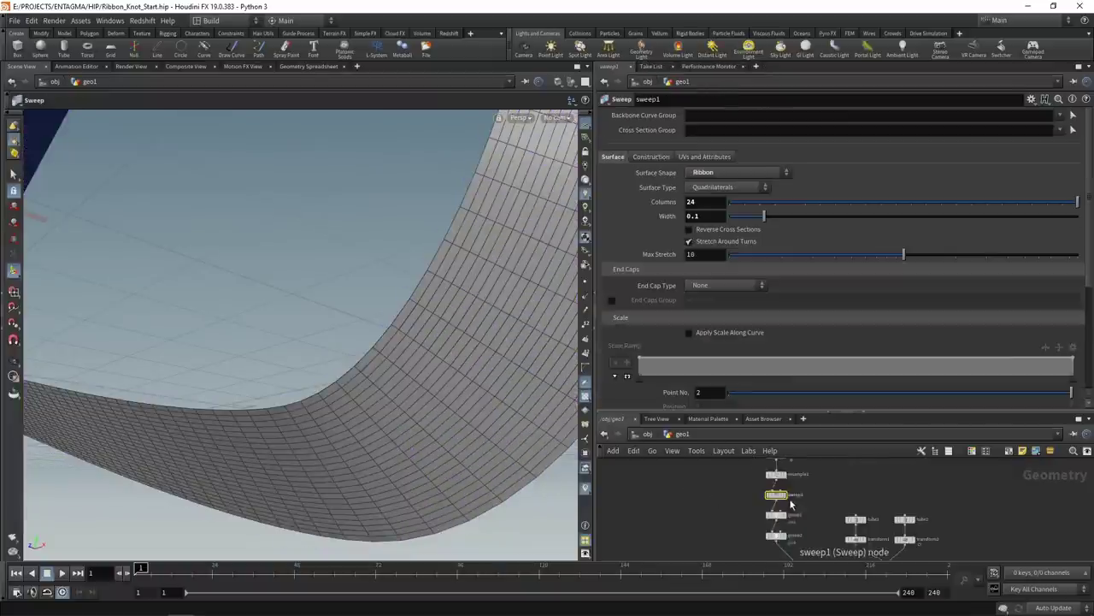
Increase the Sweep ribbon's Columns to 32 and check the mesh density
left_click(704, 202)
scroll(704, 202, "up", 5)
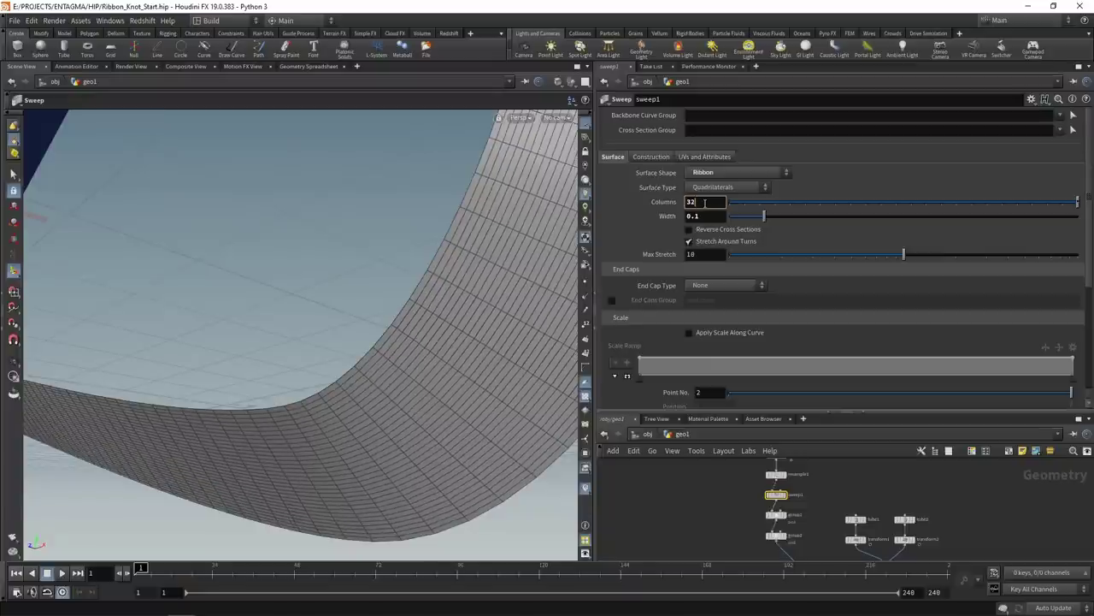
key("Escape")
left_click_drag(510, 299, 434, 267)
key("Return")
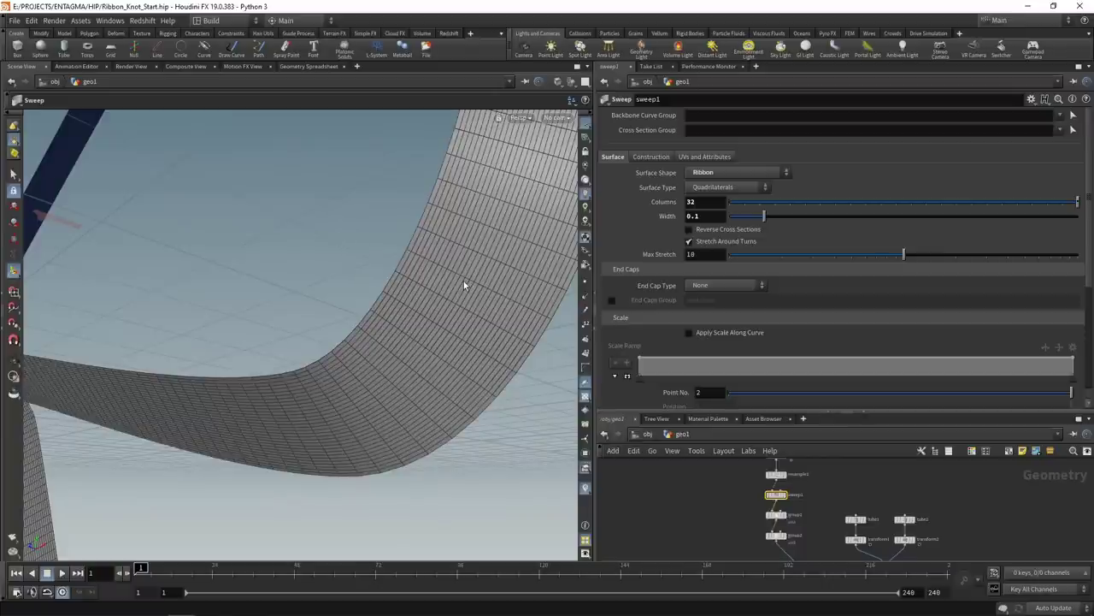
Set the Sweep ribbon's Columns to 40
double_click(716, 201)
type("40")
key("Return")
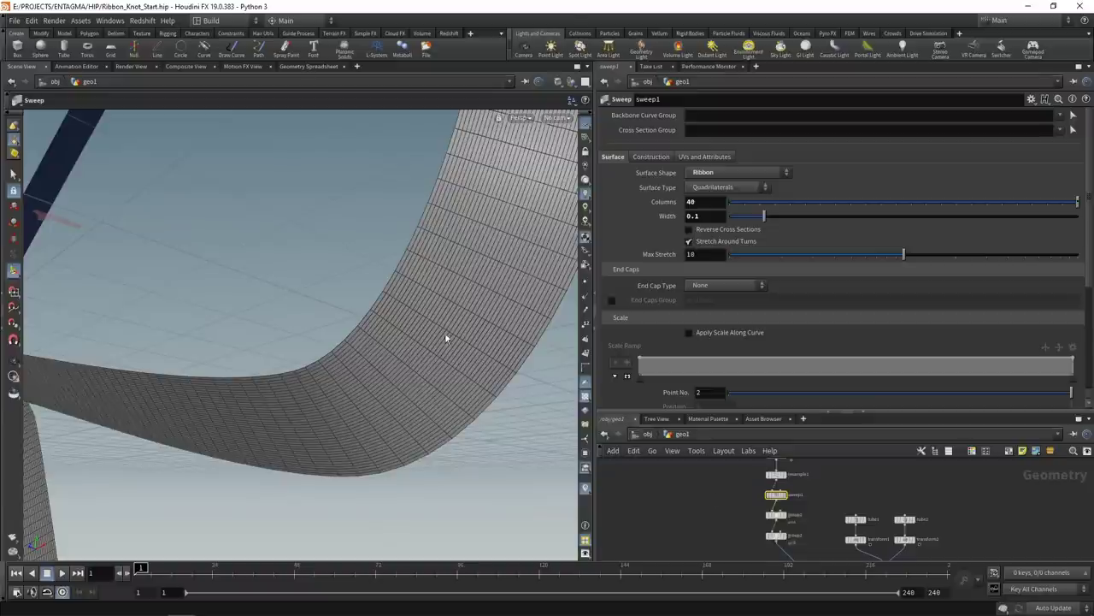
Check the Resample node's segment length and compare its curve points with the Sweep ribbon's points
middle_click_drag(713, 488, 714, 524)
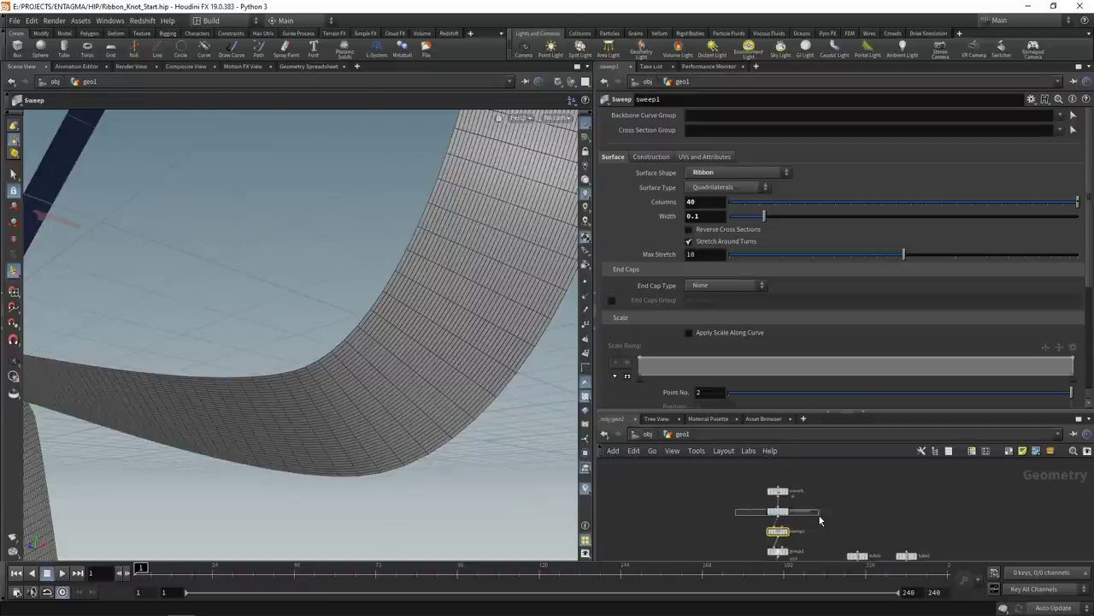
left_click(778, 511)
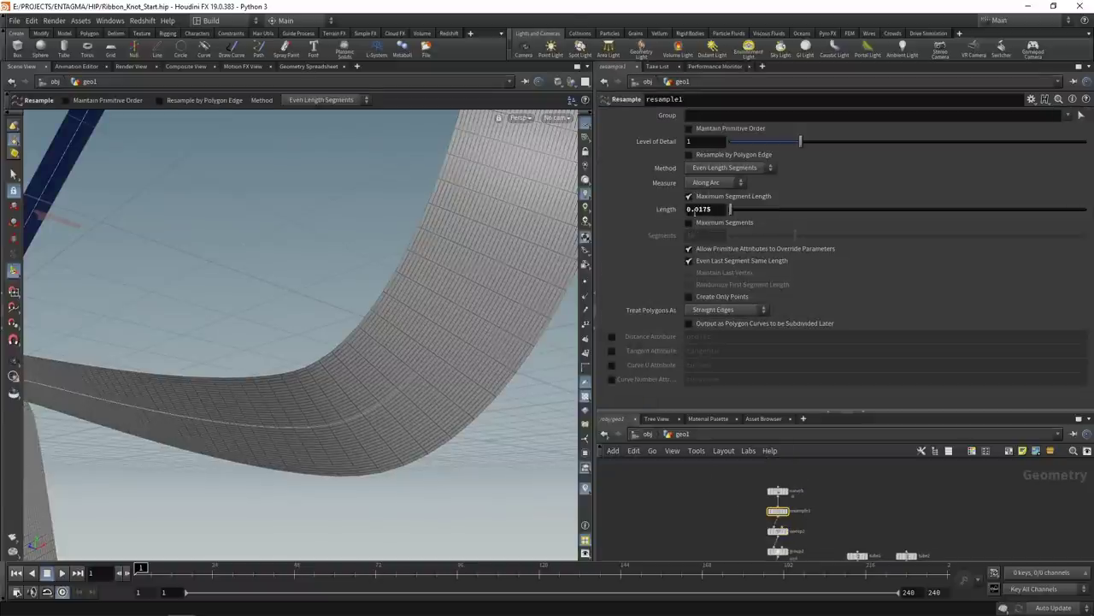
scroll(796, 518, "up", 2)
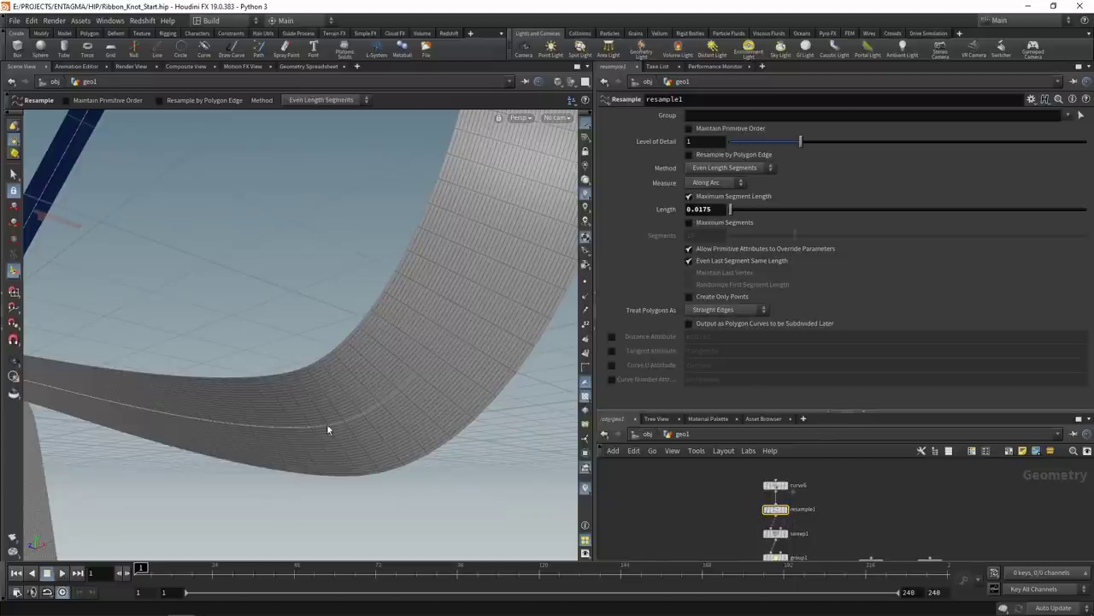
left_click(784, 509)
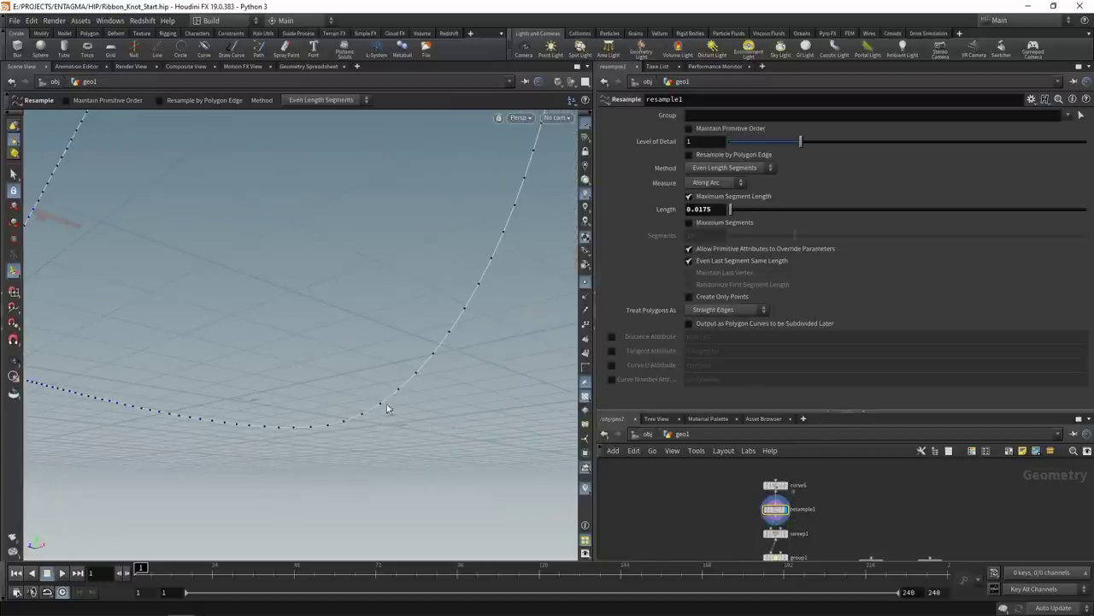
left_click(785, 535)
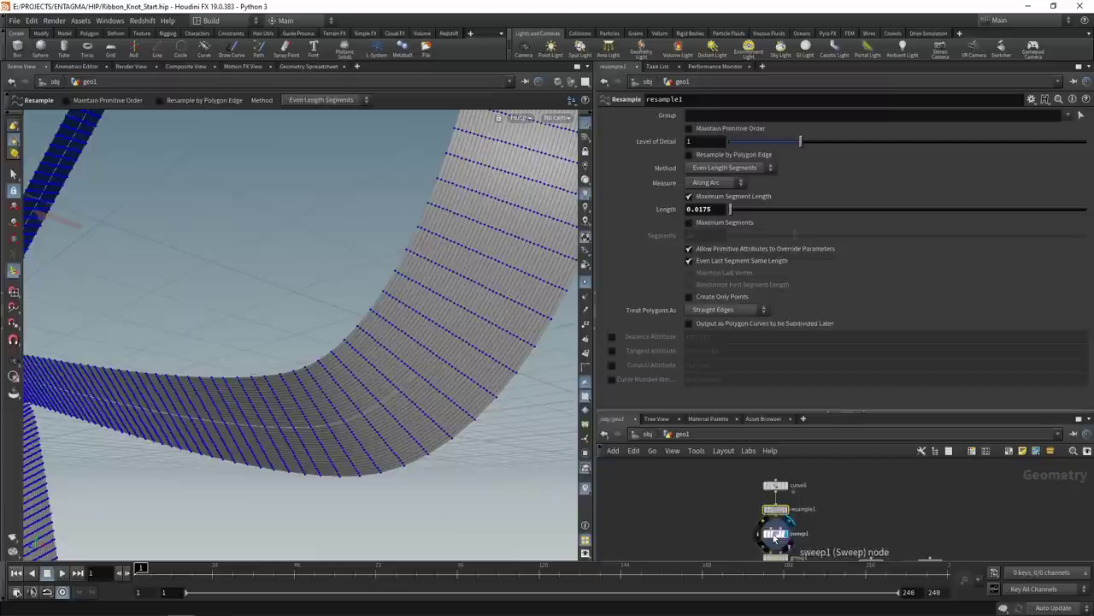
left_click(777, 534)
Display the Vellum cloth node's result again and save the scene file
middle_click_drag(798, 554, 839, 484)
left_click_drag(864, 524, 798, 490)
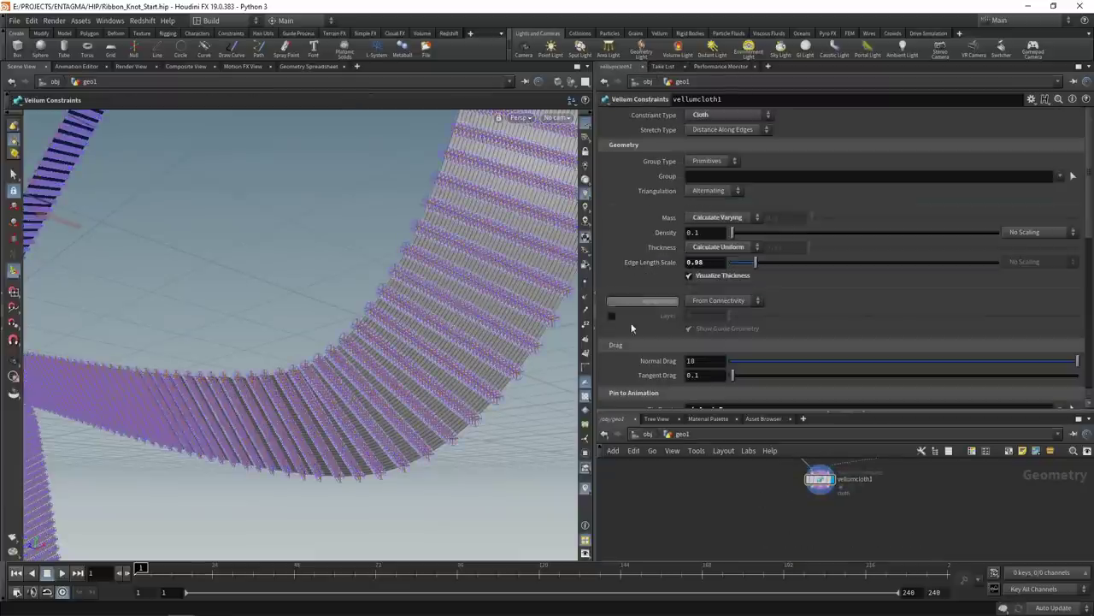
key("ctrl+s")
Add a Point Wrangle below the Vellum cloth node and connect it to the cloth's geometry output
key("Tab")
type("pointw")
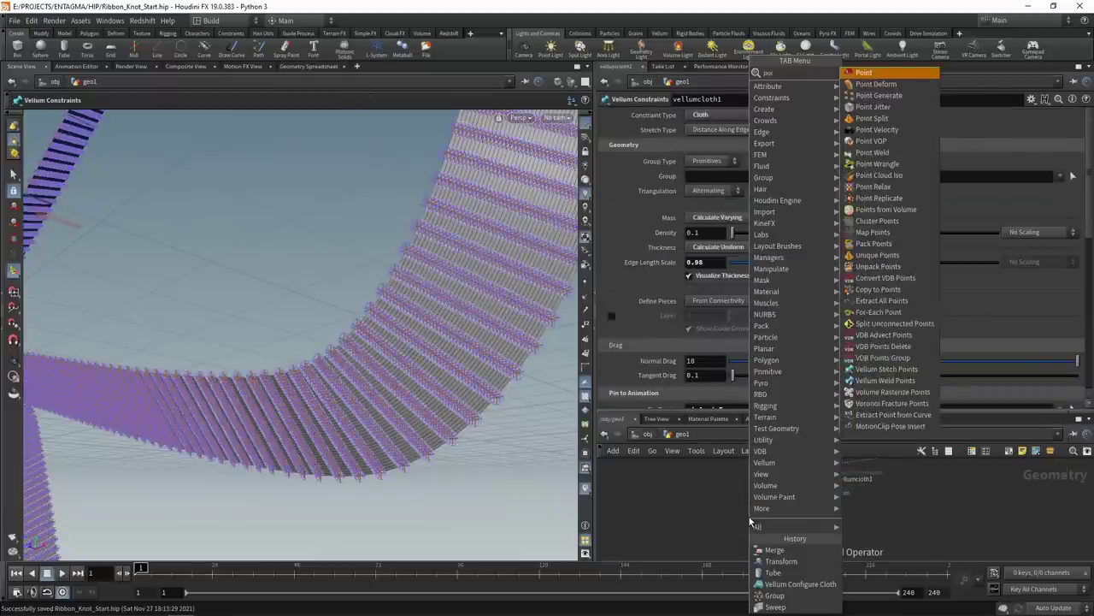
key("Return")
left_click(749, 516)
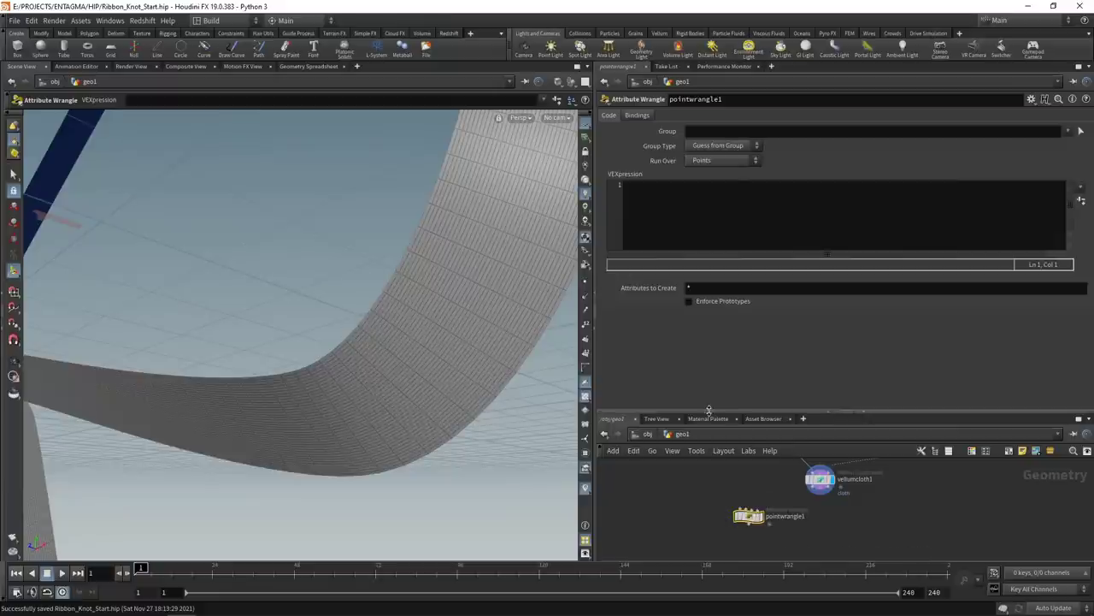
left_click_drag(708, 411, 708, 353)
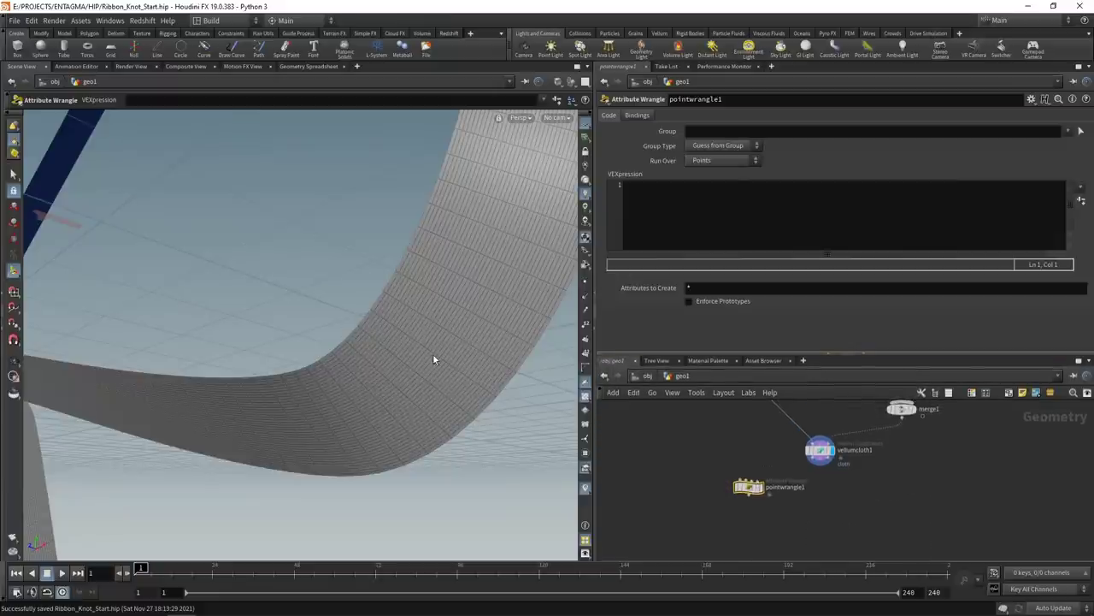
left_click_drag(749, 487, 759, 493)
mouse_move(811, 465)
left_mouse_down()
mouse_move(751, 486)
mouse_move(803, 514)
left_mouse_up()
Write point wrangle code reading float radius = chf("Radius") and assigning f@pscale = radius, and create its Radius parameter
left_click(750, 221)
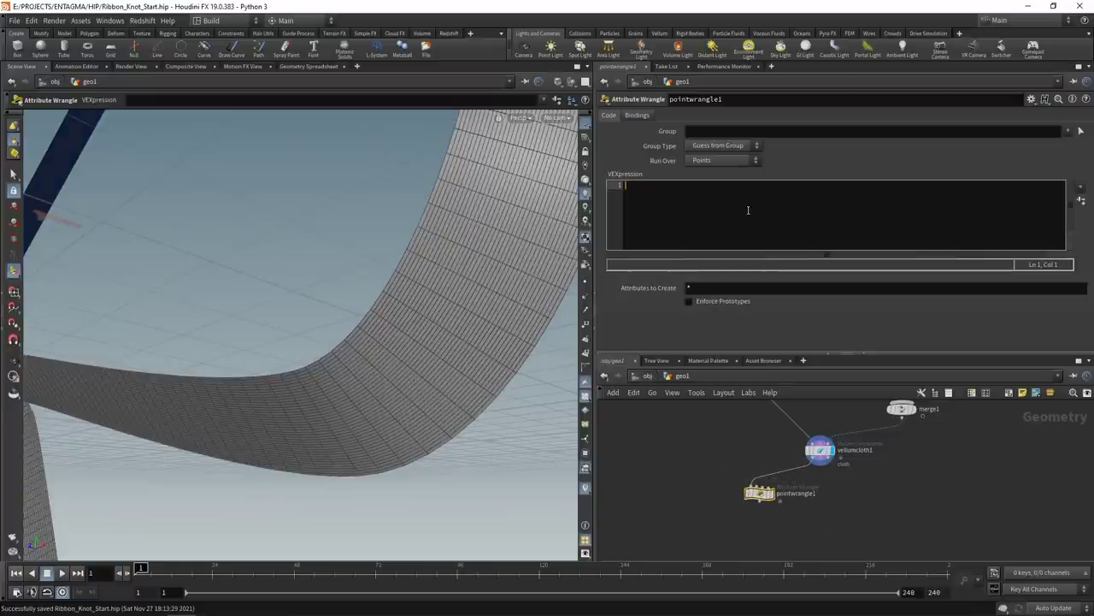
type("float ")
type("aadius = chf()")
key("Left")
type("\"Radi")
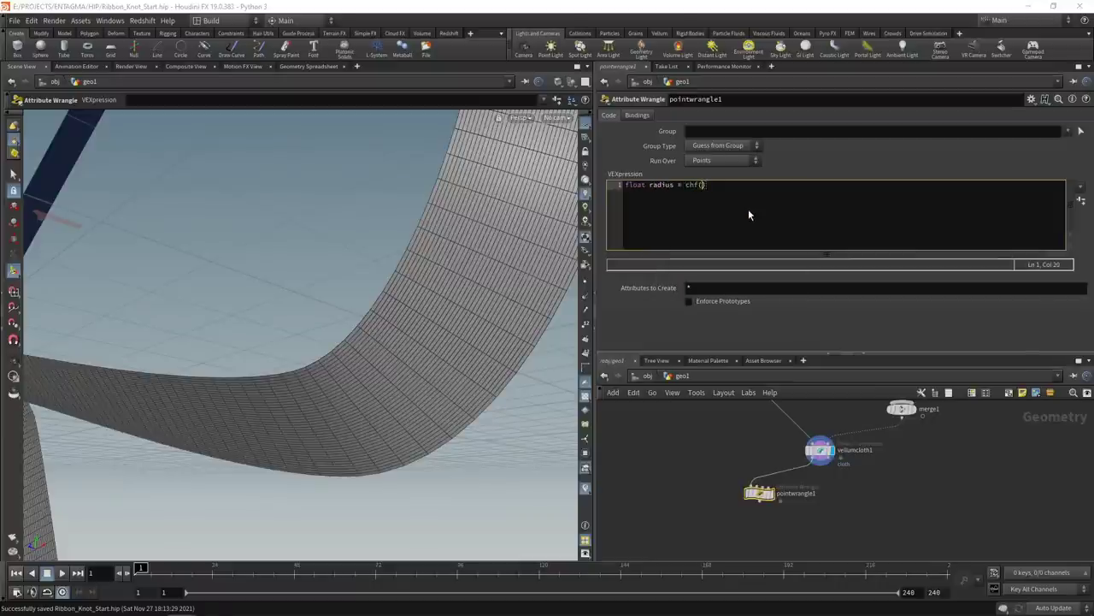
type("us\";")
key("End")
type(";;")
key("Return")
type("f@pscale")
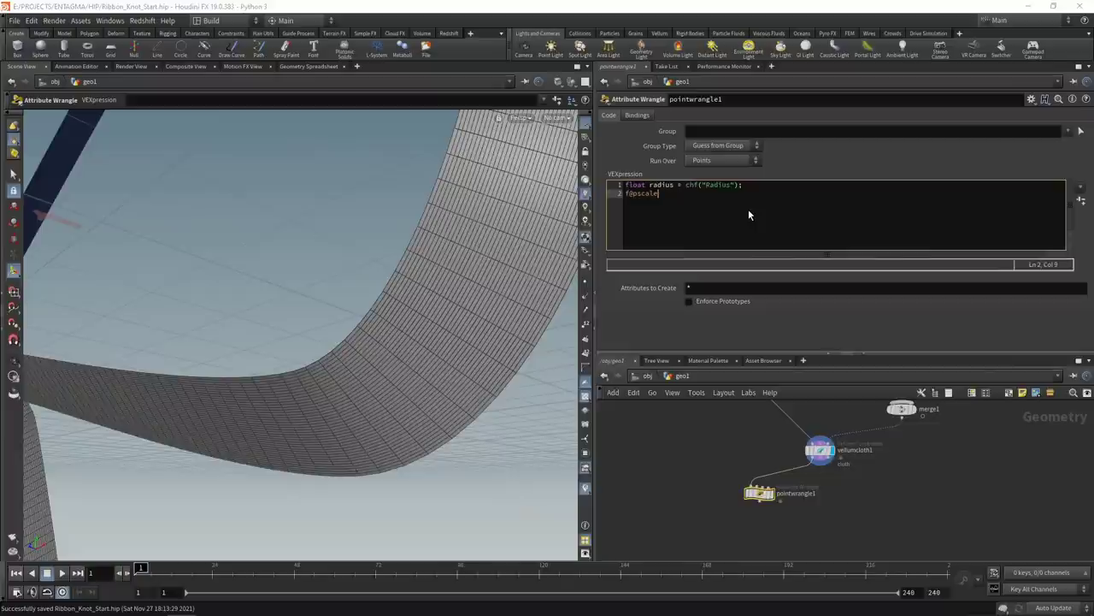
type(" = rad")
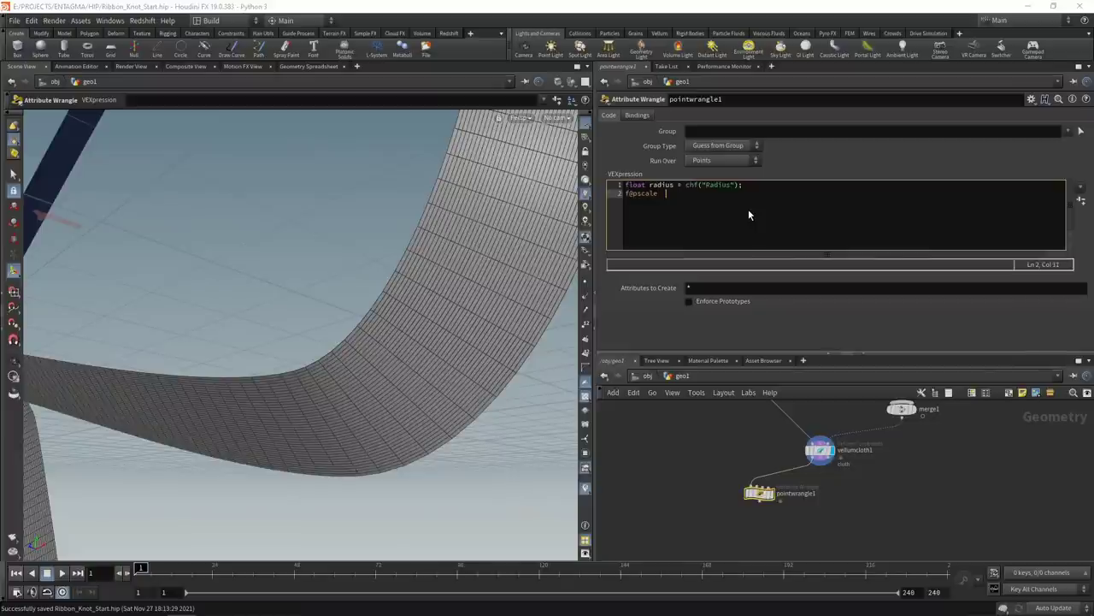
type("ius;")
left_click(1081, 202)
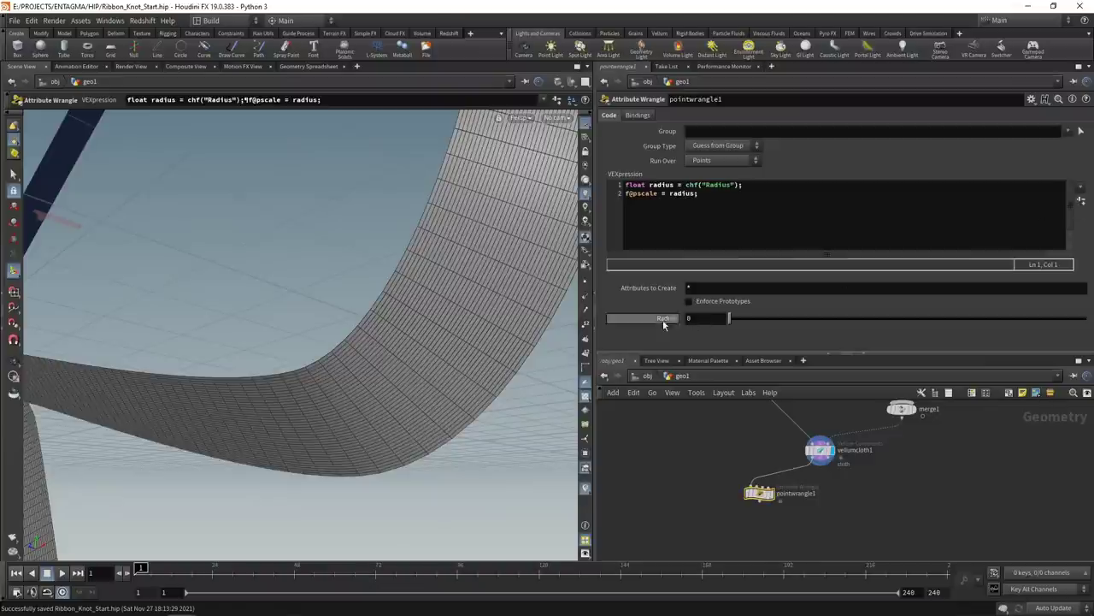
Link the point wrangle's Radius to the Resample node's Length with a relative reference
middle_click_drag(739, 455, 763, 518)
middle_click_drag(710, 422, 731, 534)
left_click(787, 449)
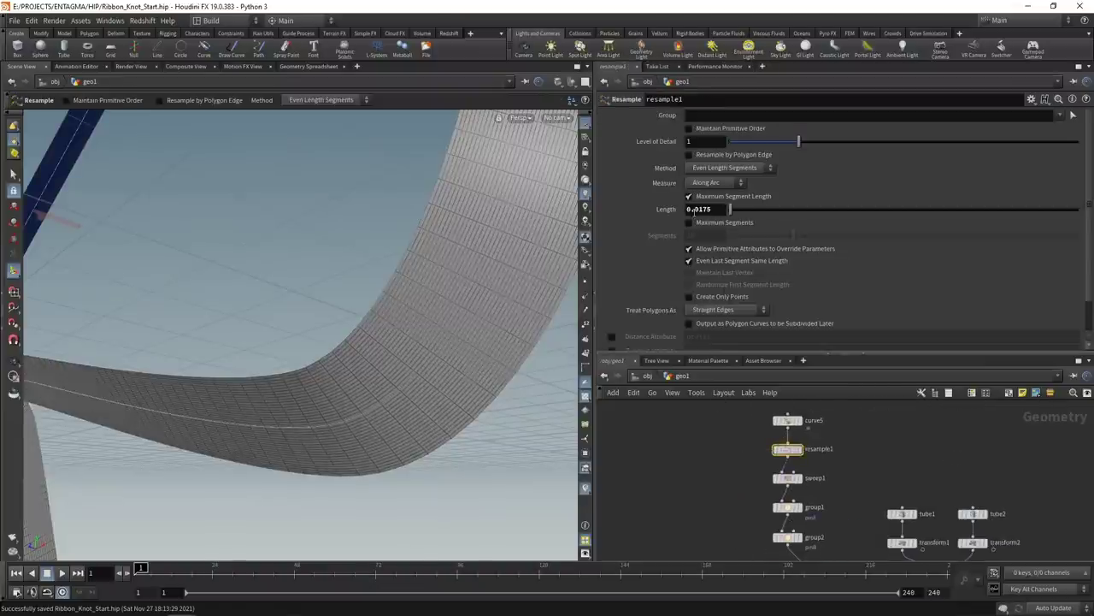
right_click(698, 208)
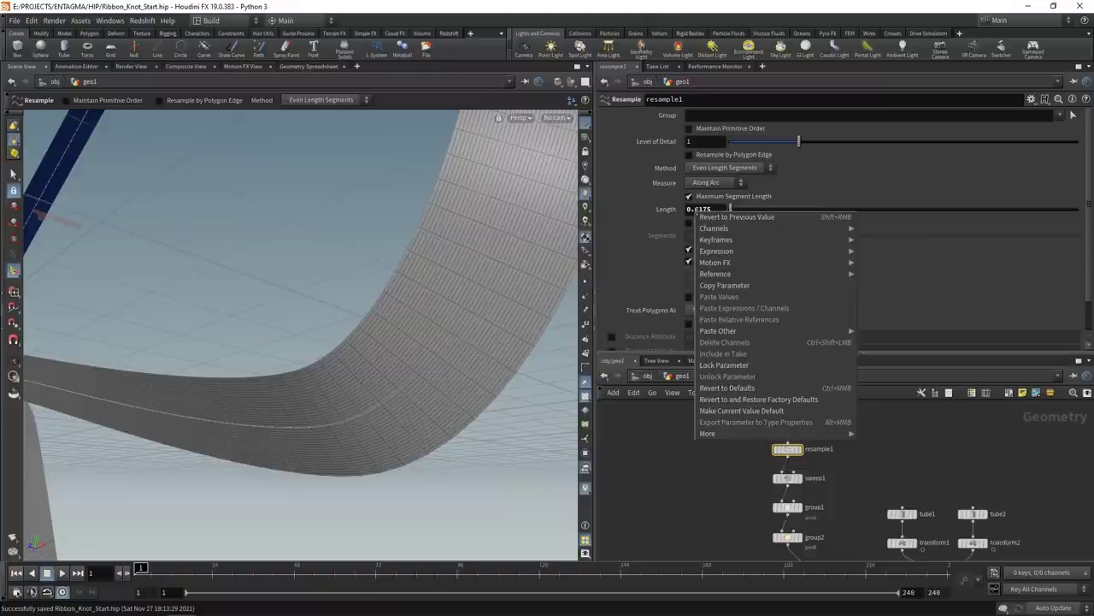
left_click(746, 291)
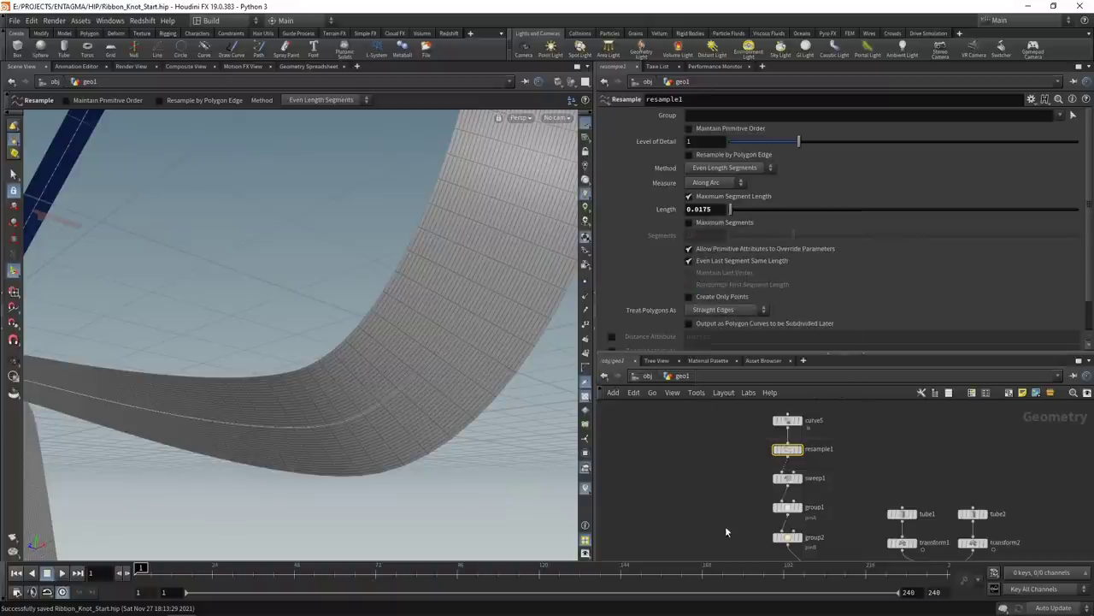
middle_click_drag(726, 528, 739, 390)
left_click_drag(744, 459, 820, 526)
left_click(700, 318)
right_click(701, 318)
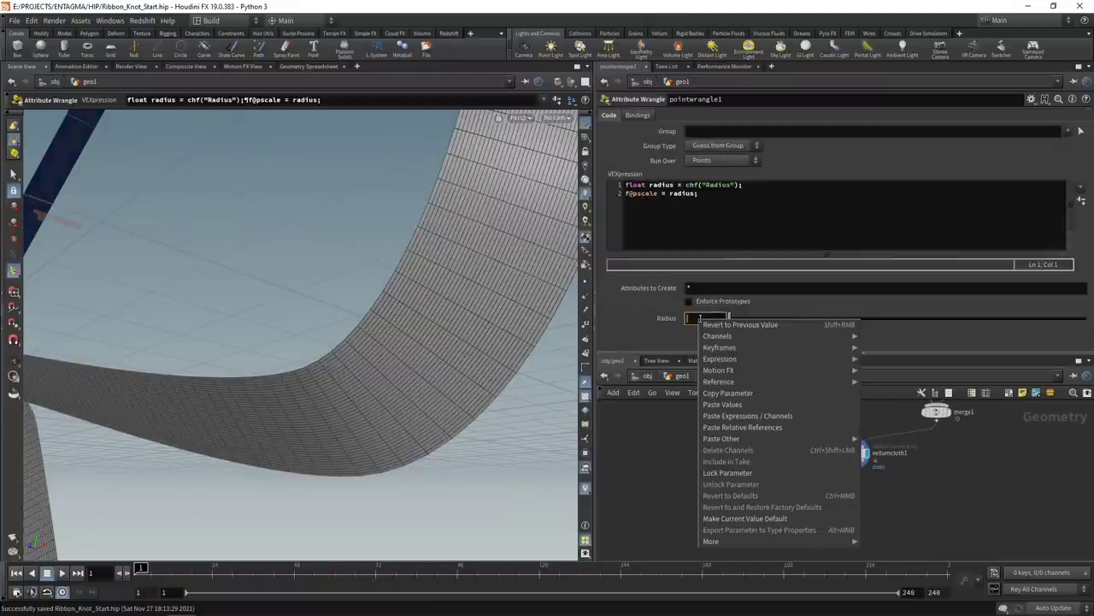
left_click(754, 430)
key("Return")
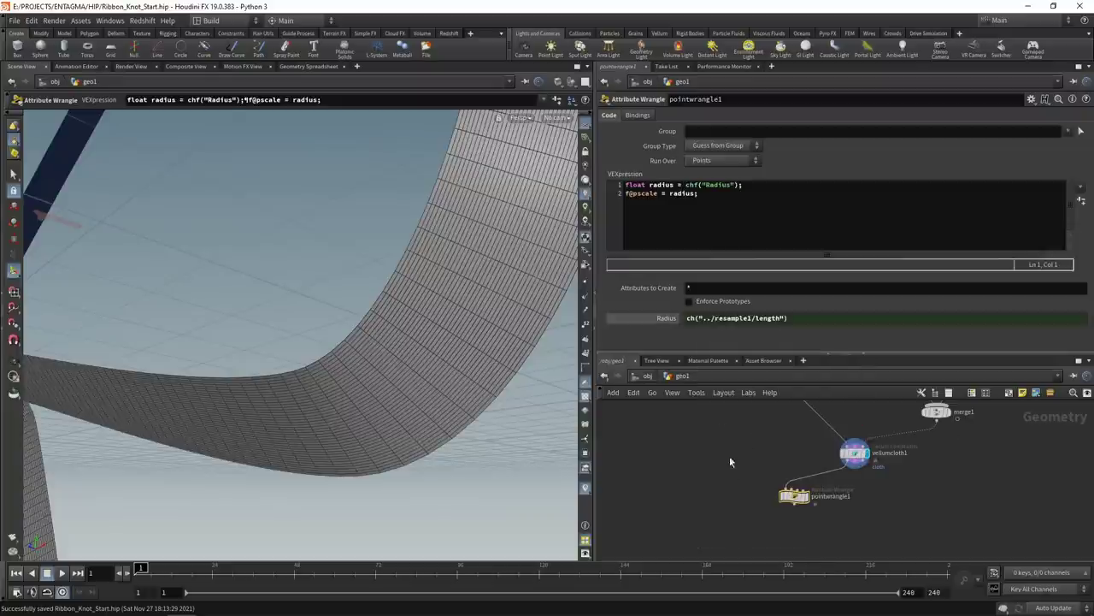
left_click(666, 318)
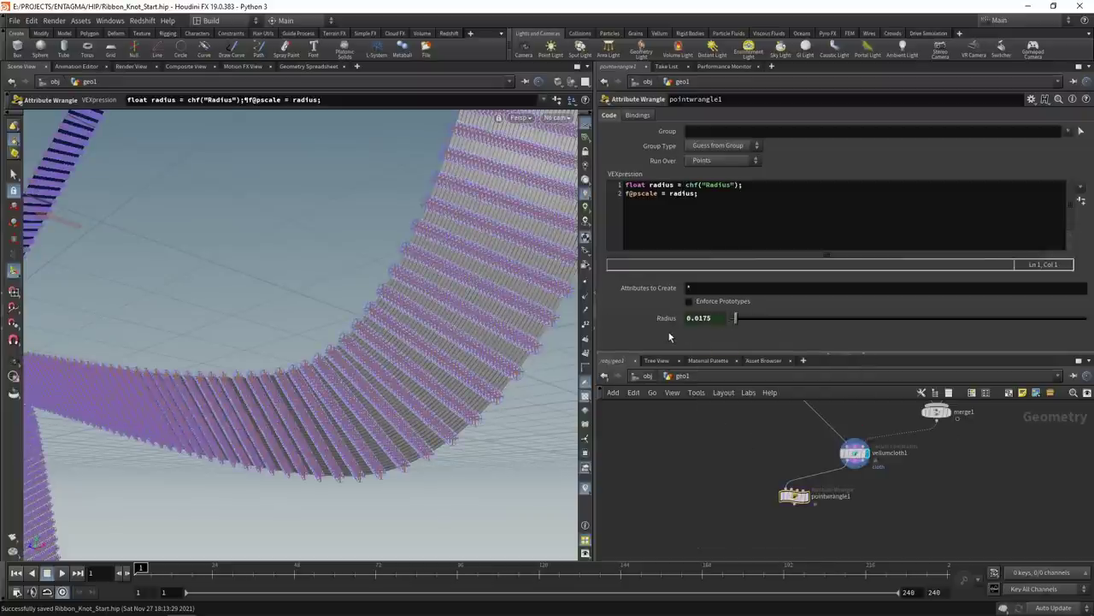
Multiply radius by .5 in the point wrangle's pscale line and display the wrangle's result
left_click(694, 195)
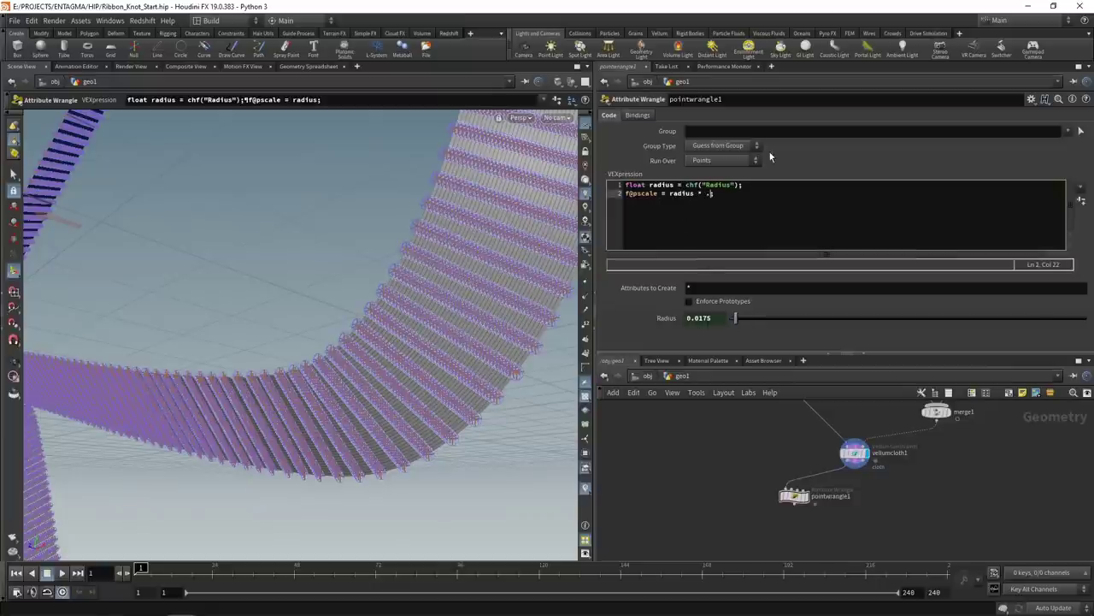
type("* .05")
key("BackSpace")
key("BackSpace")
type("5")
left_click(806, 497)
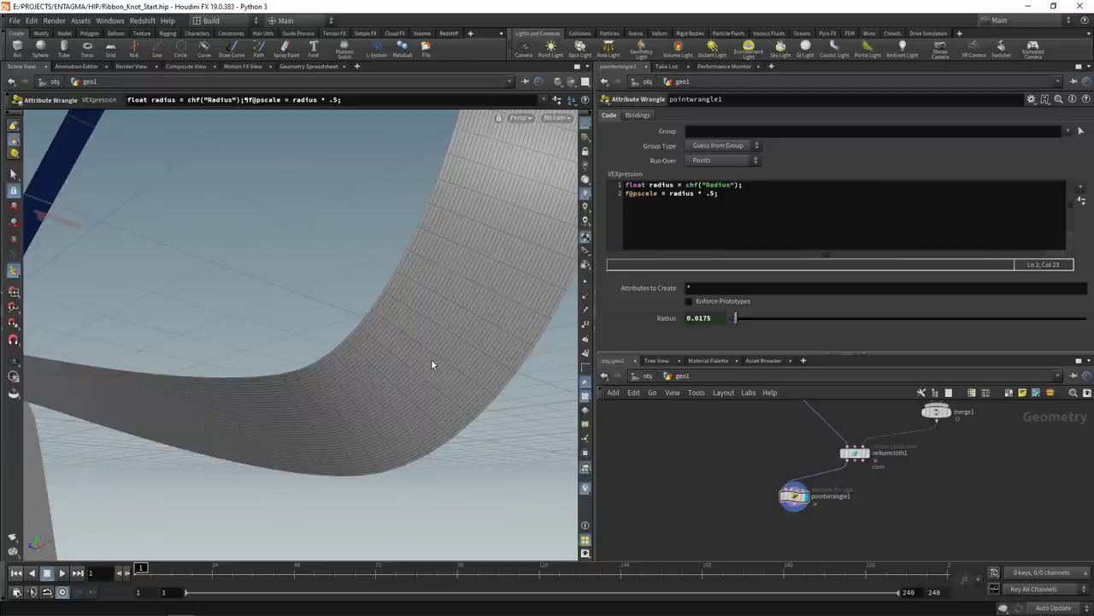
Add a Primitive Wrangle connected to the Vellum cloth node's constraint output, beside the point wrangle
middle_click_drag(754, 447, 764, 551)
left_click(808, 475)
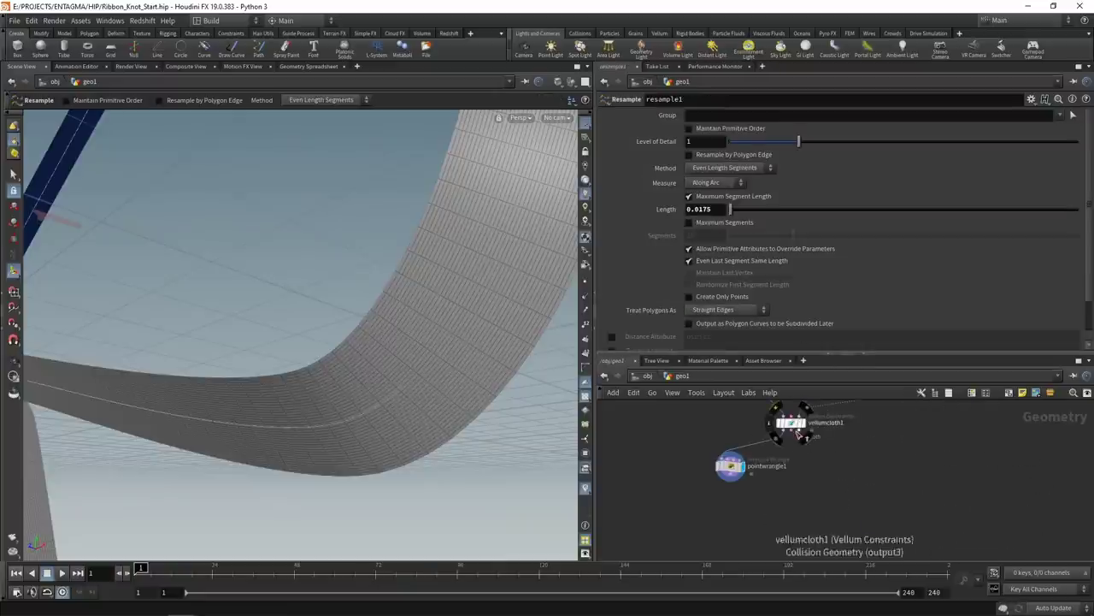
left_click(793, 431)
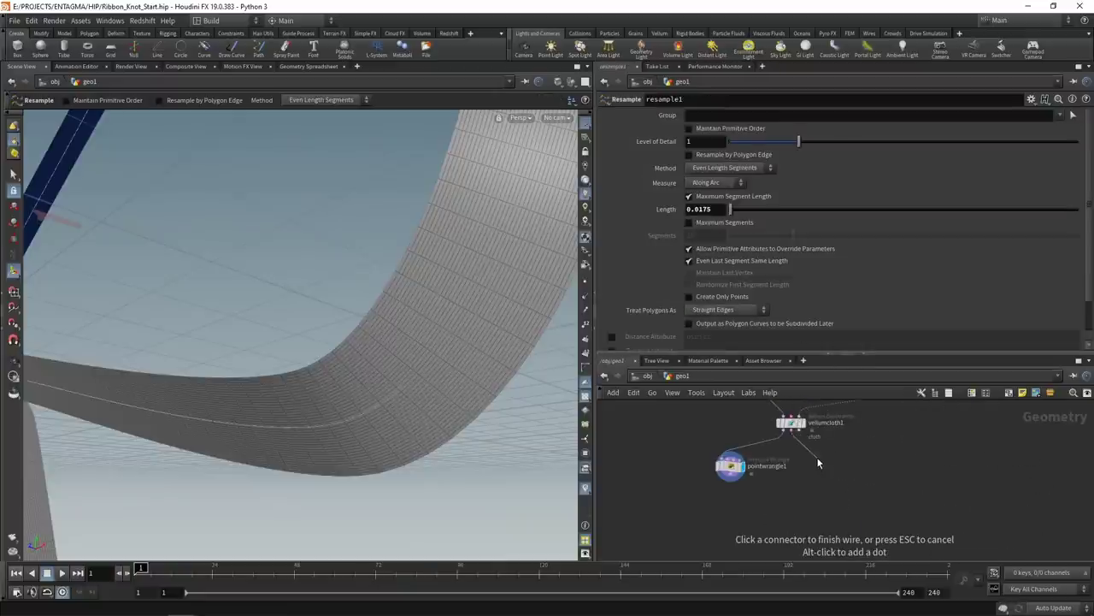
key("Tab")
type("primw")
key("Return")
left_click(810, 472)
left_click(810, 471)
Check the Vellum cloth's stretch Output Group name and set the primitive wrangle's Group to stretch
left_click(791, 422)
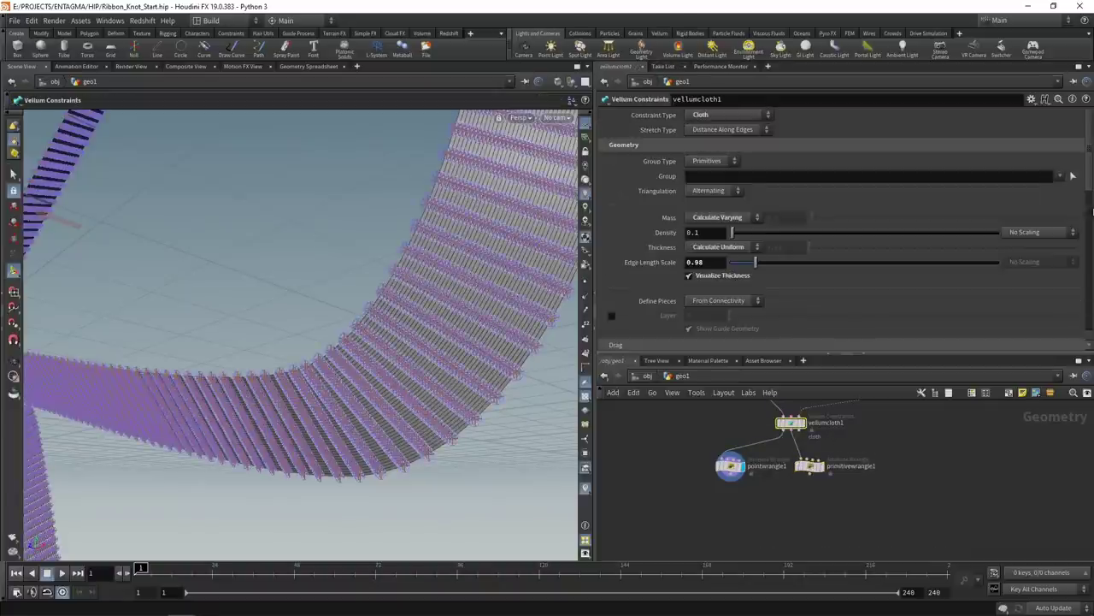
scroll(1081, 240, "down", 10)
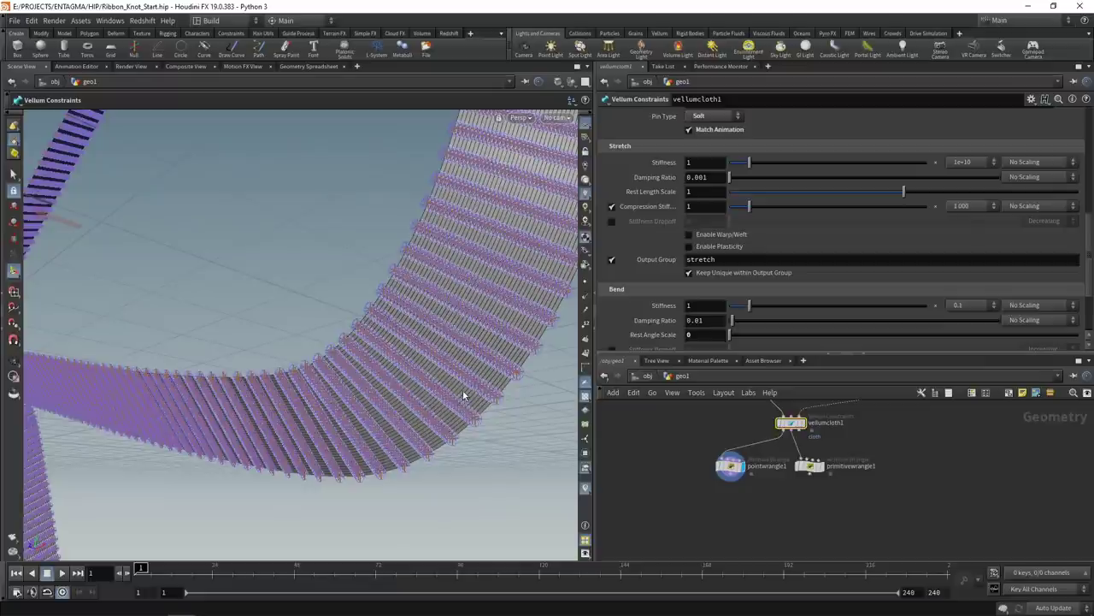
double_click(704, 260)
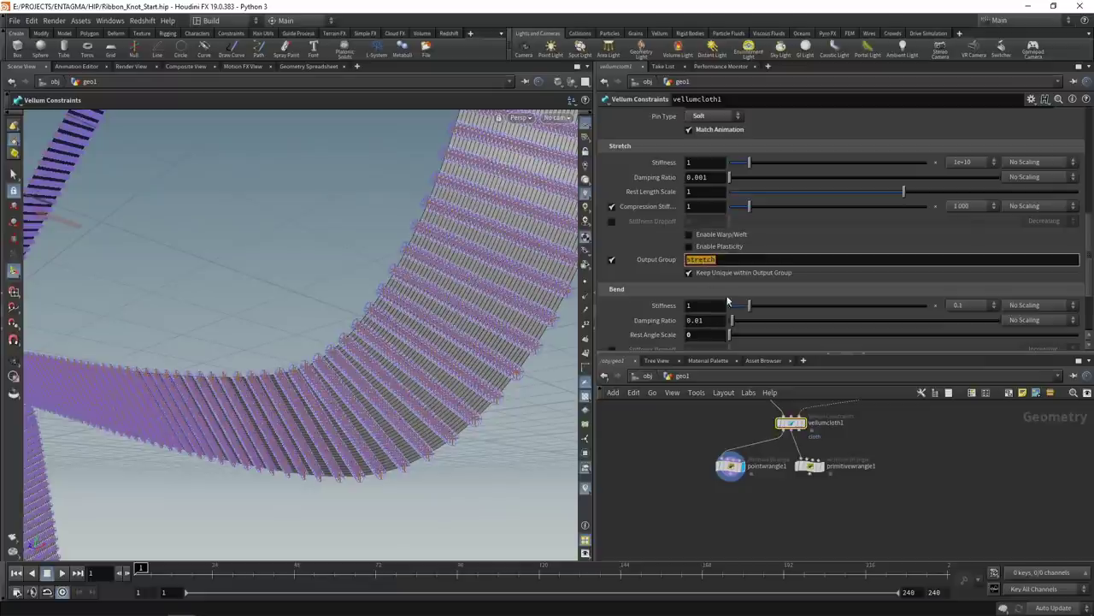
left_click(866, 518)
left_click_drag(866, 520, 831, 466)
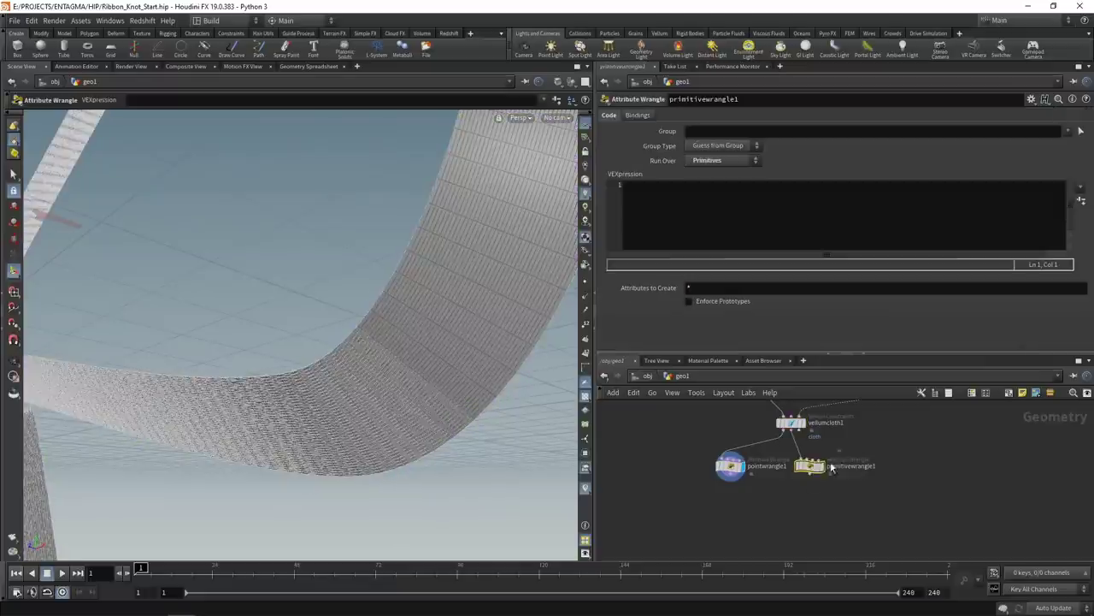
left_click(1067, 131)
left_click(1058, 155)
Write primitive wrangle code with float rlength = chf("Length") and f@restlength = rlength, and create its Length parameter
left_click(685, 205)
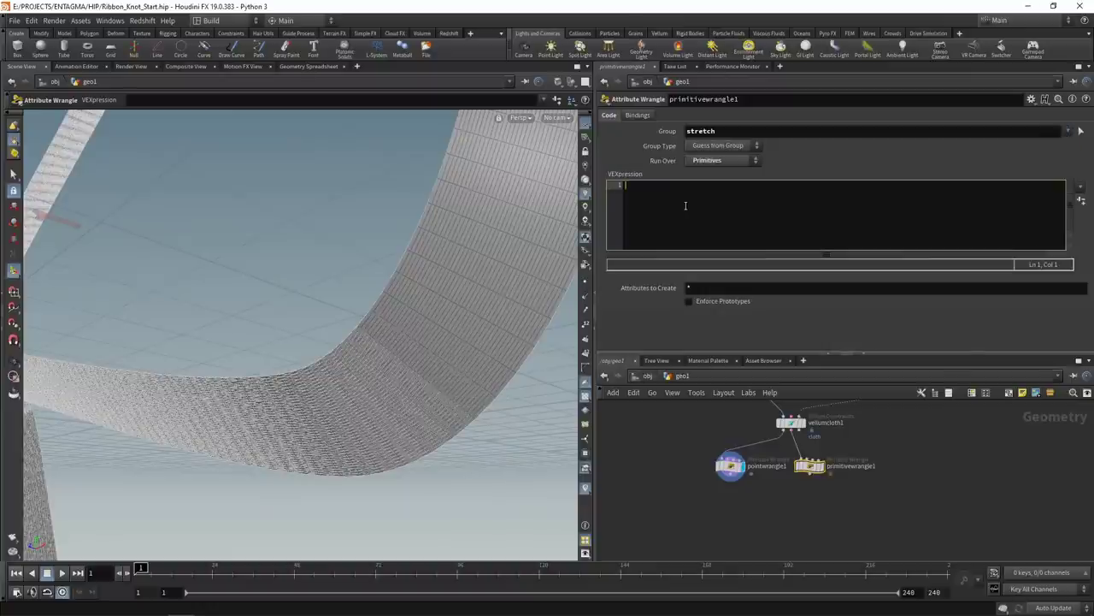
type("float rle")
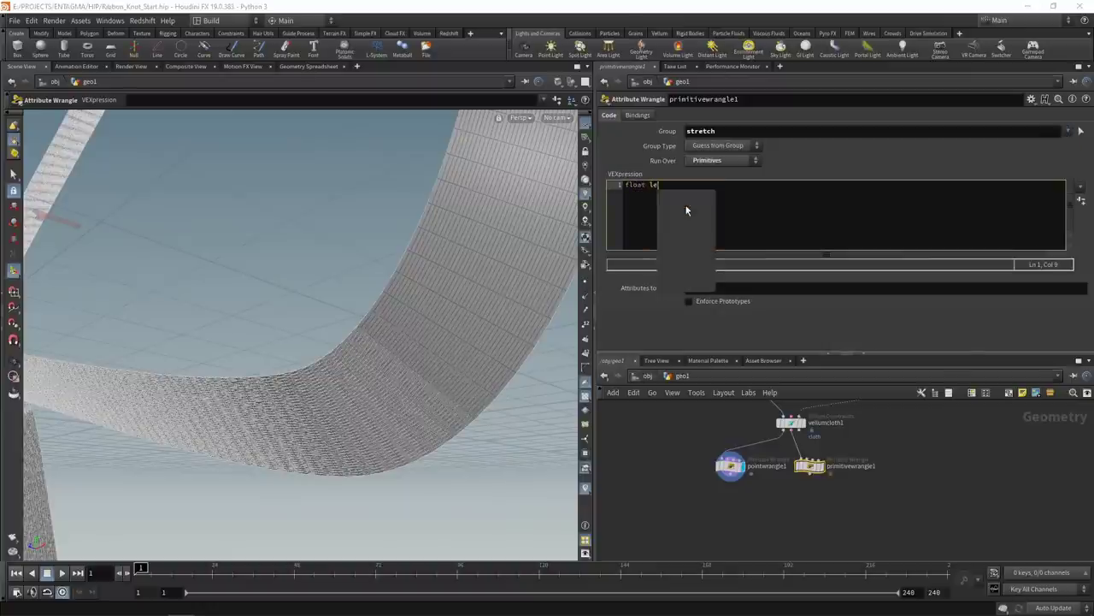
type("ngth = chf")
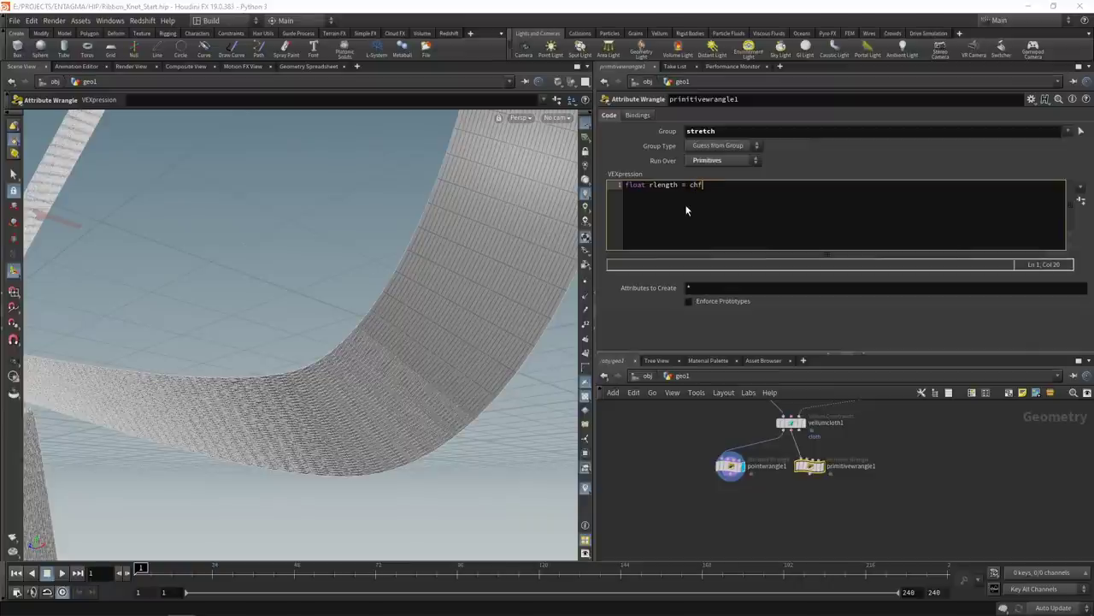
type("(\"\");Length\");")
left_click(1081, 201)
left_click(805, 188)
key("Return")
type("f@re")
type("stl")
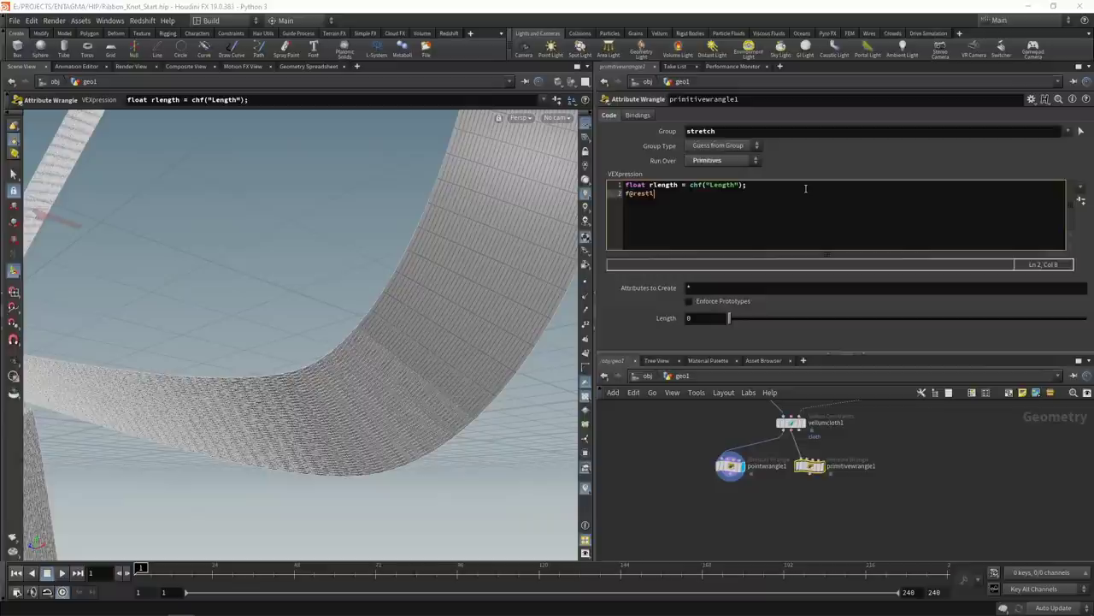
type("ength = rlength;")
left_click(896, 485)
Link the primitive wrangle's Length to the Resample node's Length with a relative reference
middle_click_drag(908, 452, 924, 541)
scroll(924, 540, "down", 3)
middle_click_drag(847, 450, 843, 499)
left_click(776, 437)
right_click(714, 209)
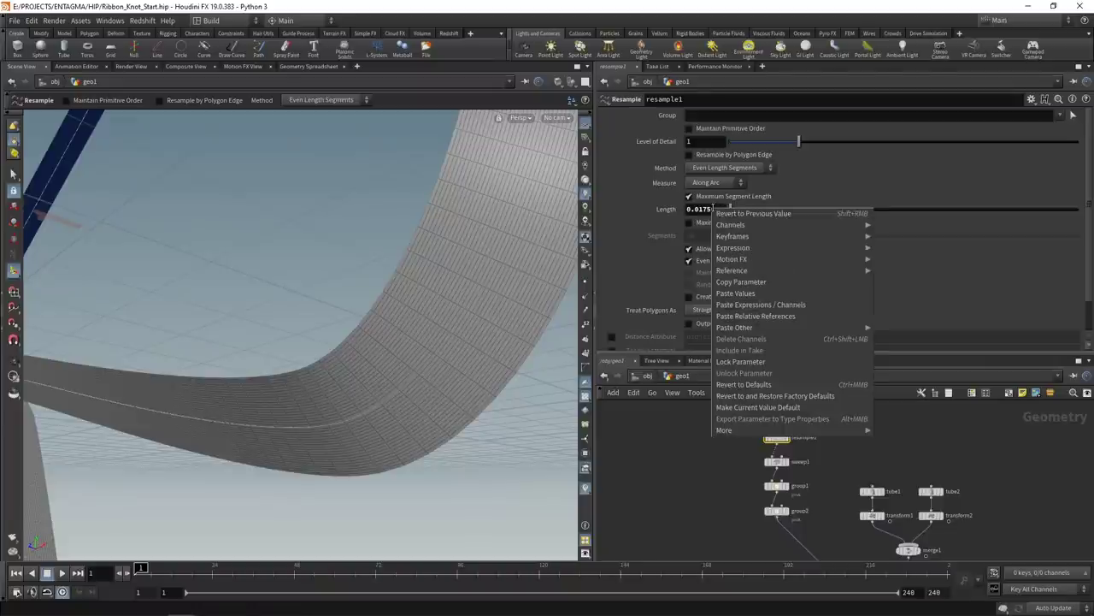
left_click(744, 285)
middle_click_drag(664, 398, 636, 307)
left_click_drag(842, 504, 783, 445)
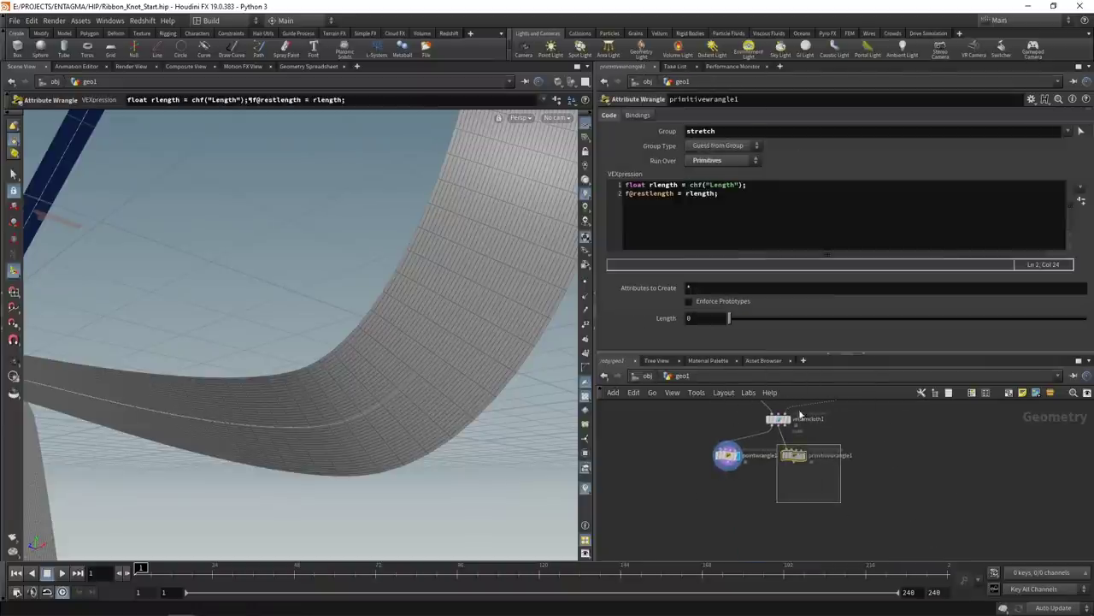
right_click(715, 319)
left_click(731, 429)
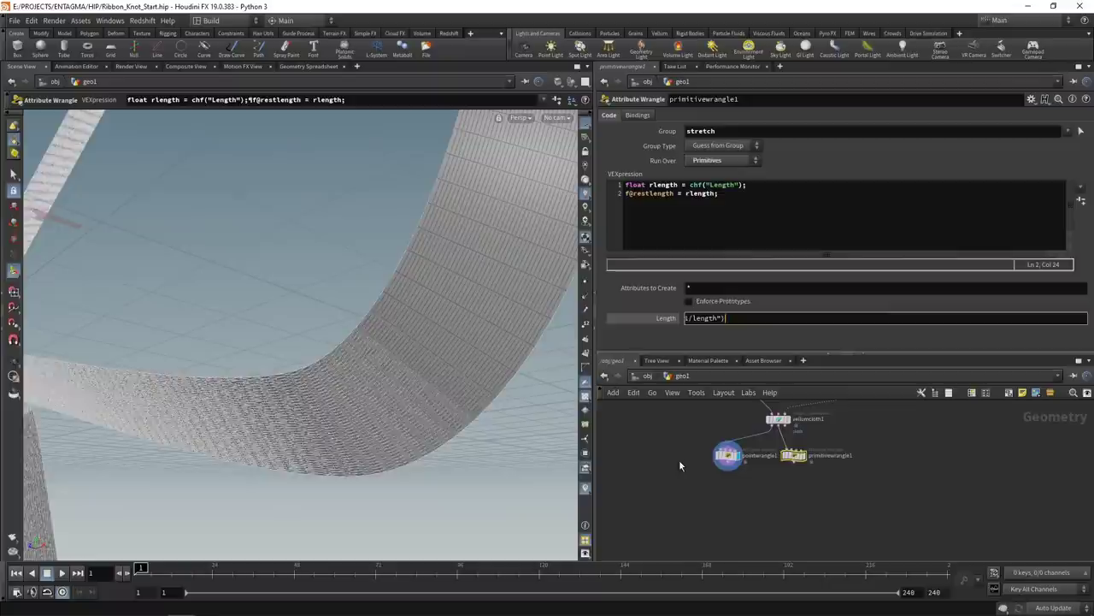
left_click(667, 319)
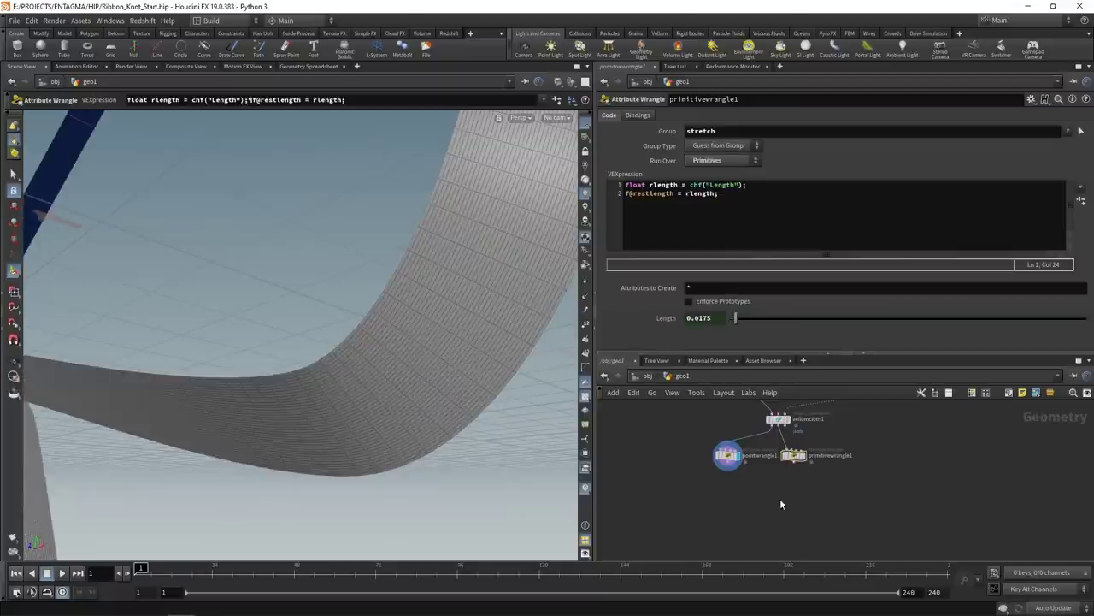
Add a Vellum Solver node below the two wrangles
left_click_drag(793, 457, 778, 462)
key("Tab")
type("vel so")
key("Return")
left_click(760, 515)
Connect the point wrangle, primitive wrangle and cloth collision output to the Vellum Solver's inputs and display the solver
left_click(682, 463)
left_click(752, 508)
left_click(762, 463)
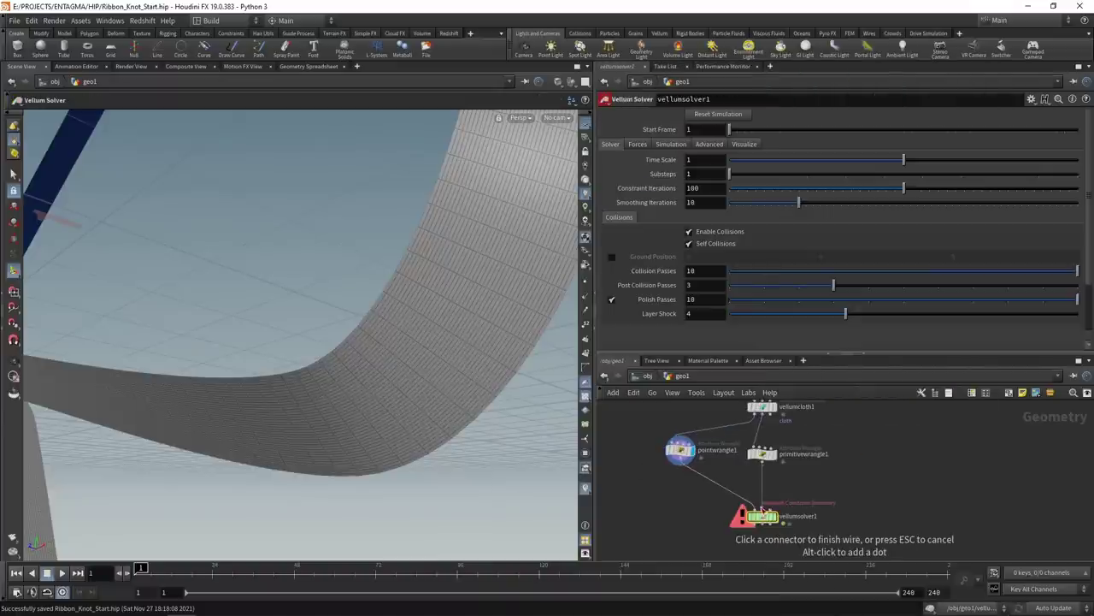
left_click(763, 509)
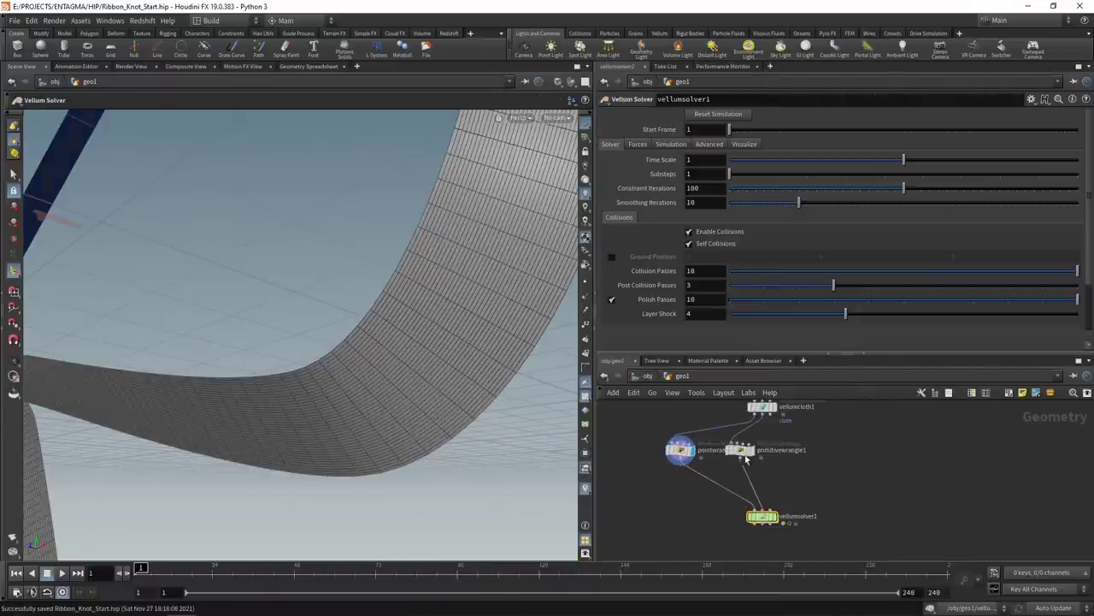
left_click(771, 510)
left_click(775, 516)
Save the scene file with the solver network in place
right_click_drag(342, 329, 252, 331, "alt")
left_click_drag(252, 331, 372, 373, "alt")
key("ctrl+s")
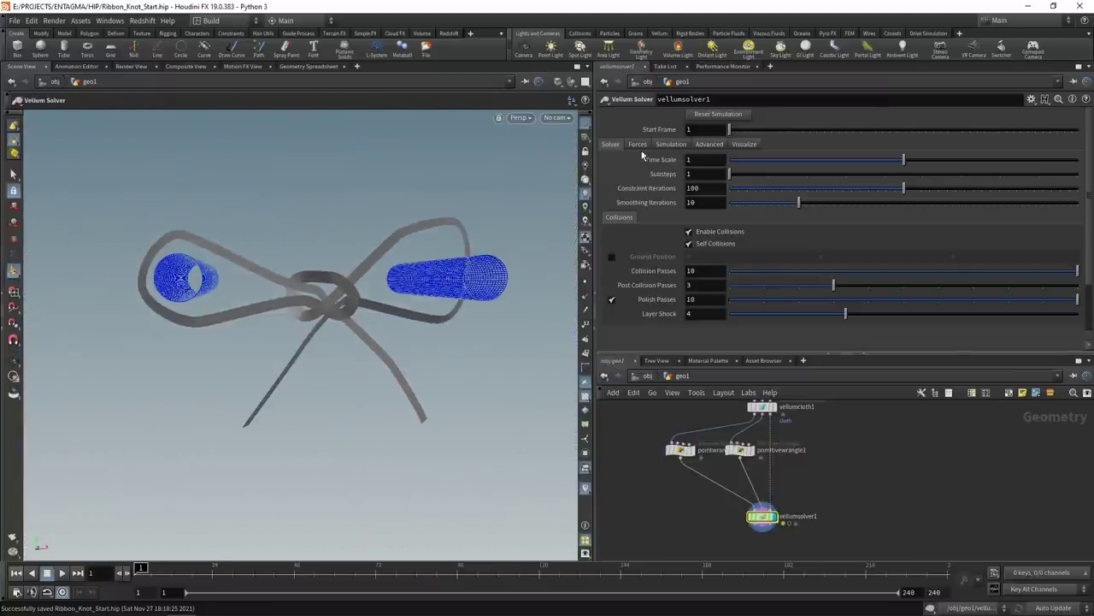
Set the Vellum Solver's vertical Gravity component to 0
left_click(638, 145)
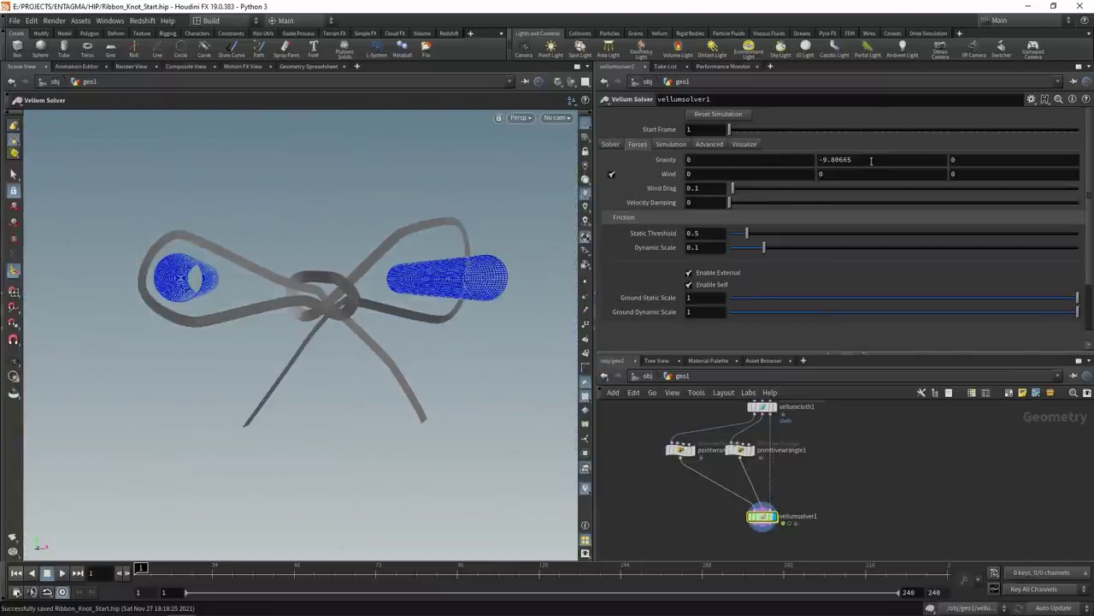
left_click_drag(828, 149, 719, 158)
type("0")
key("Return")
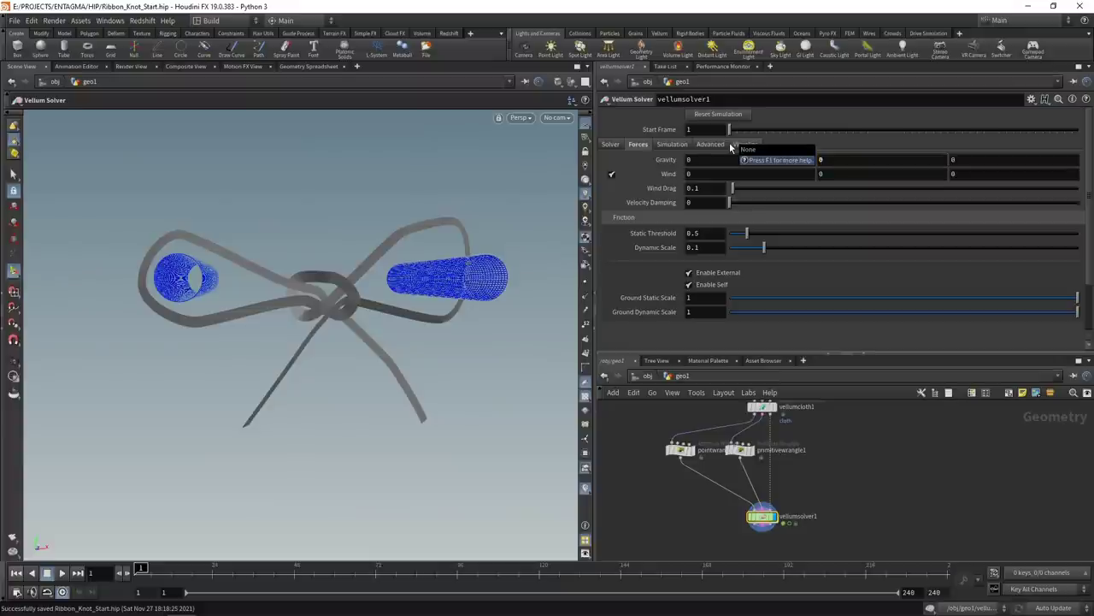
Disable Wind on the Vellum Solver and set its Velocity Damping to 0.5
left_click(611, 176)
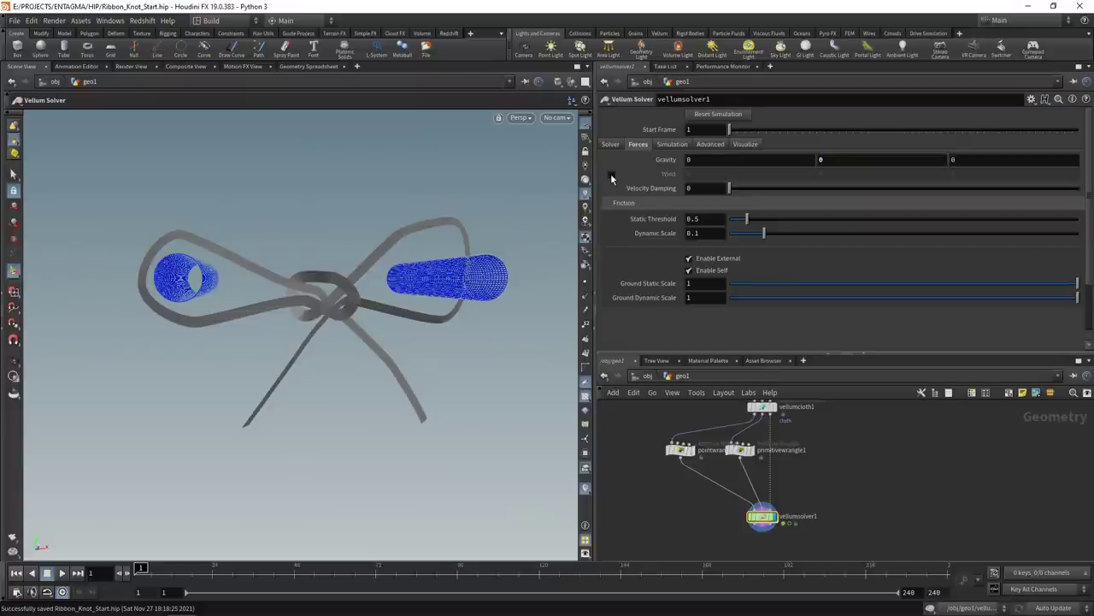
left_click(698, 186)
type(".5")
Set the solver's friction Static Threshold to 0.1 and Dynamic Scale to 0.02
left_click(706, 220)
key("BackSpace")
type("3")
key("BackSpace")
type("1")
key("Return")
left_click(707, 233)
key("ctrl+z")
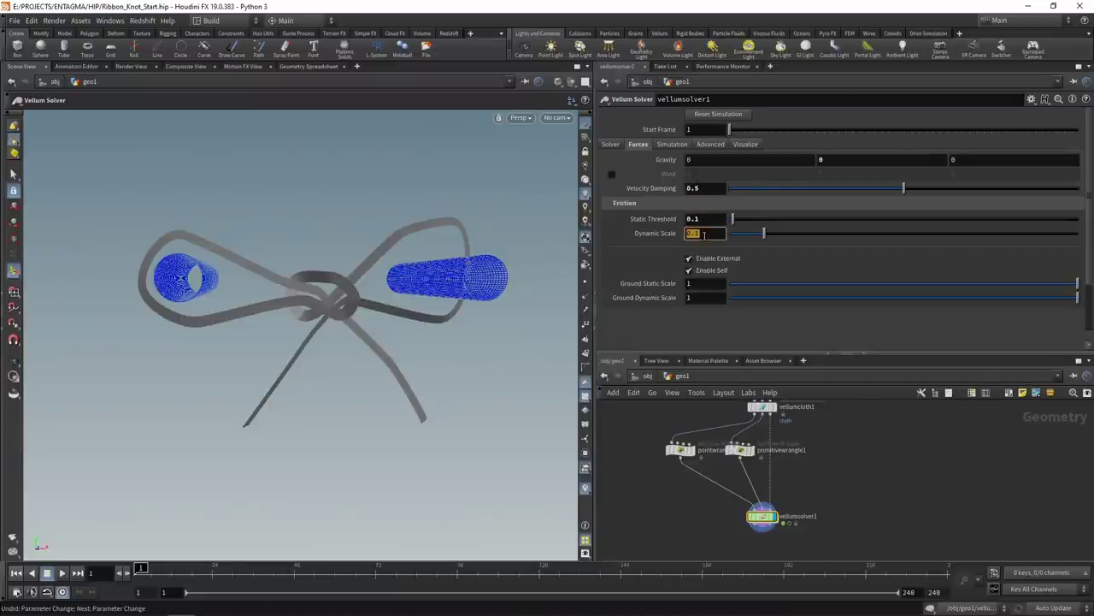
type("0.02")
key("Return")
Set the solver's Substeps to 2 and Constraint Iterations to 128, and save the scene
left_click(605, 146)
left_click(705, 174)
type("2")
key("Return")
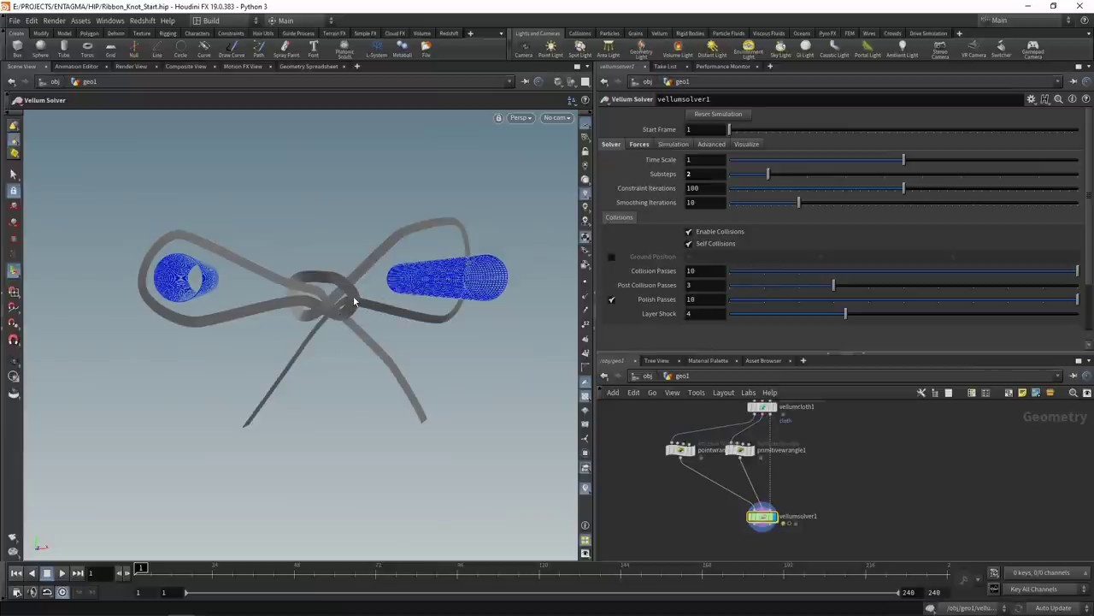
left_click(708, 188)
type("128")
key("Return")
key("ctrl+s")
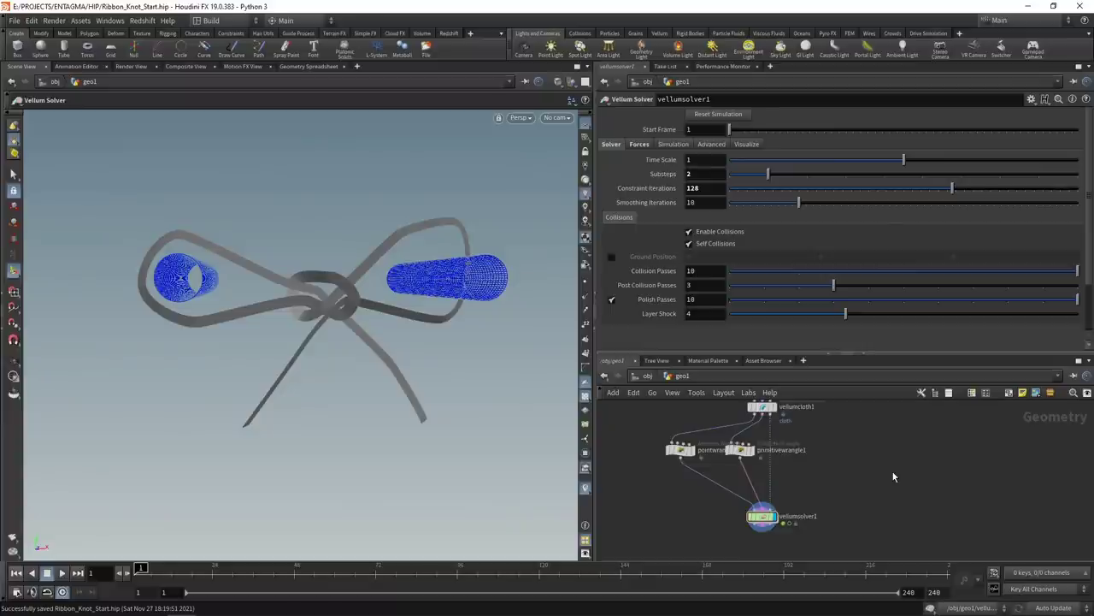
Play the simulation to check the ribbon being pulled by the growing tubes, and stop it around frame 86
left_click(62, 573)
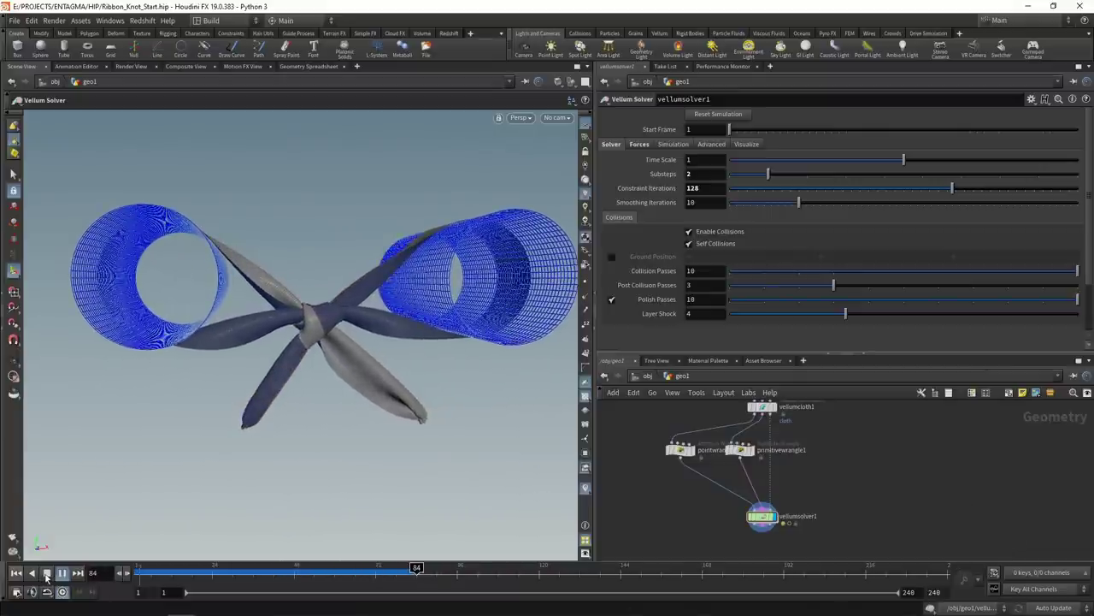
left_click(47, 574)
Add a Null node connected to the Vellum Solver's first output and display it to inspect the ribbon without colliders
middle_click_drag(692, 510, 698, 480)
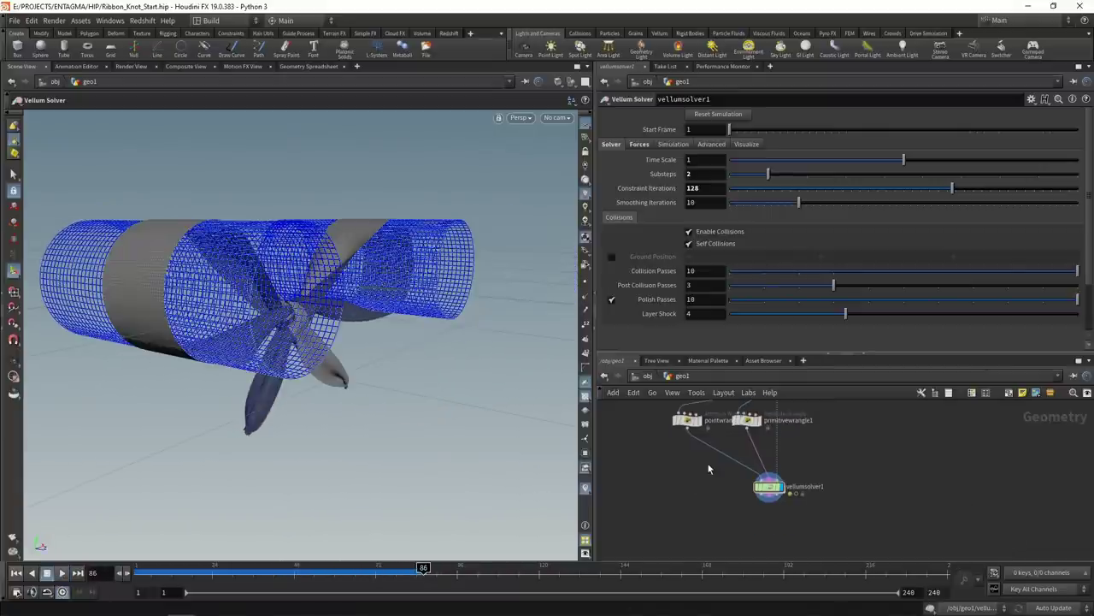
key("Tab")
type("null")
key("Return")
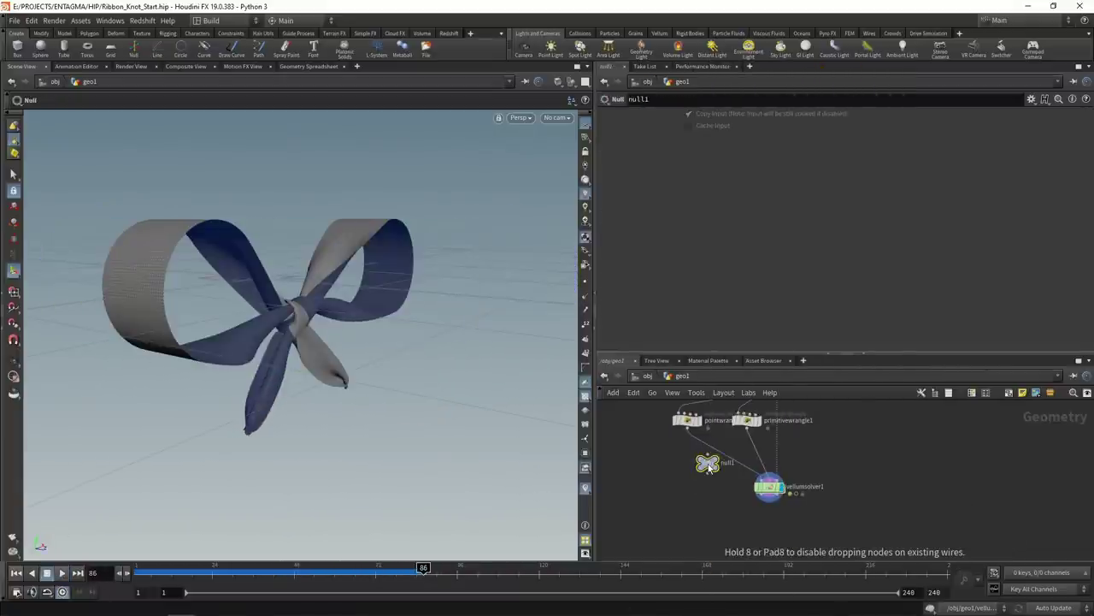
left_click(752, 529)
left_click(760, 500)
left_click(751, 519)
left_click(763, 527)
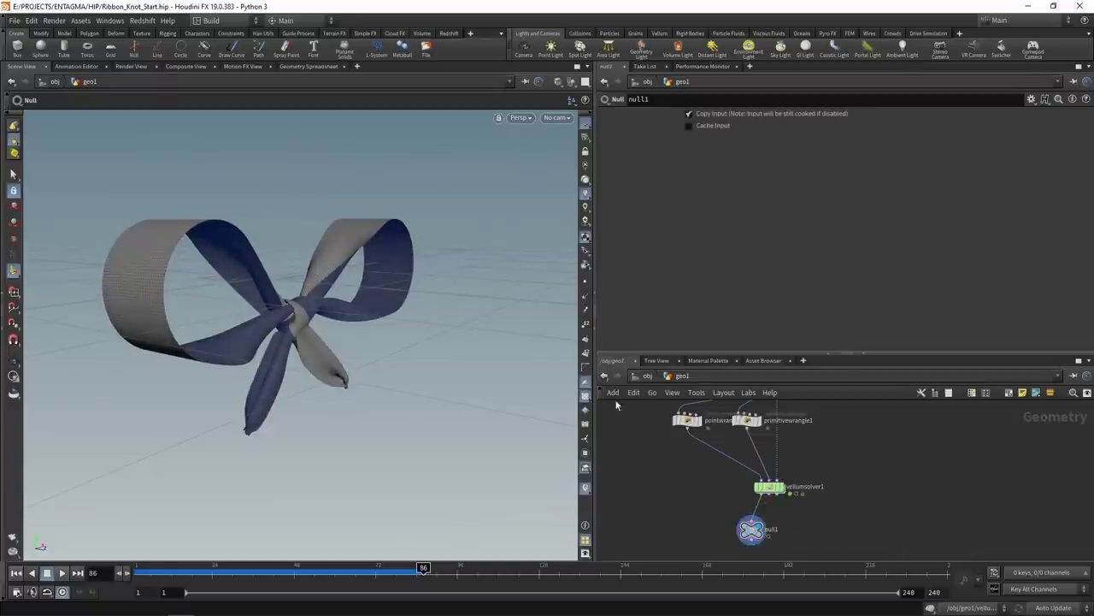
left_click_drag(264, 285, 149, 306)
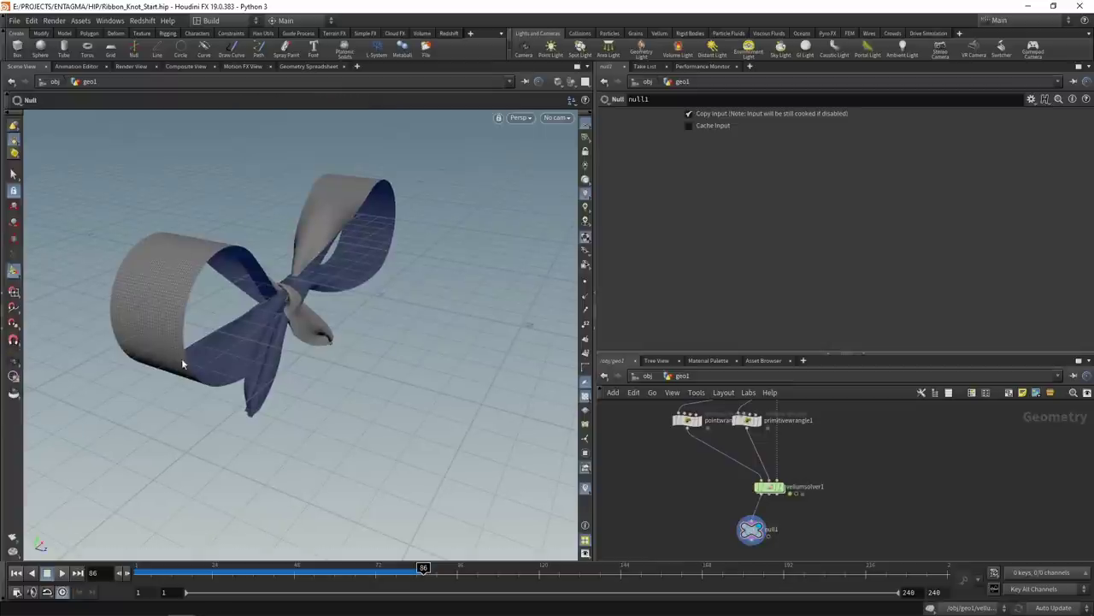
left_click_drag(219, 256, 191, 245)
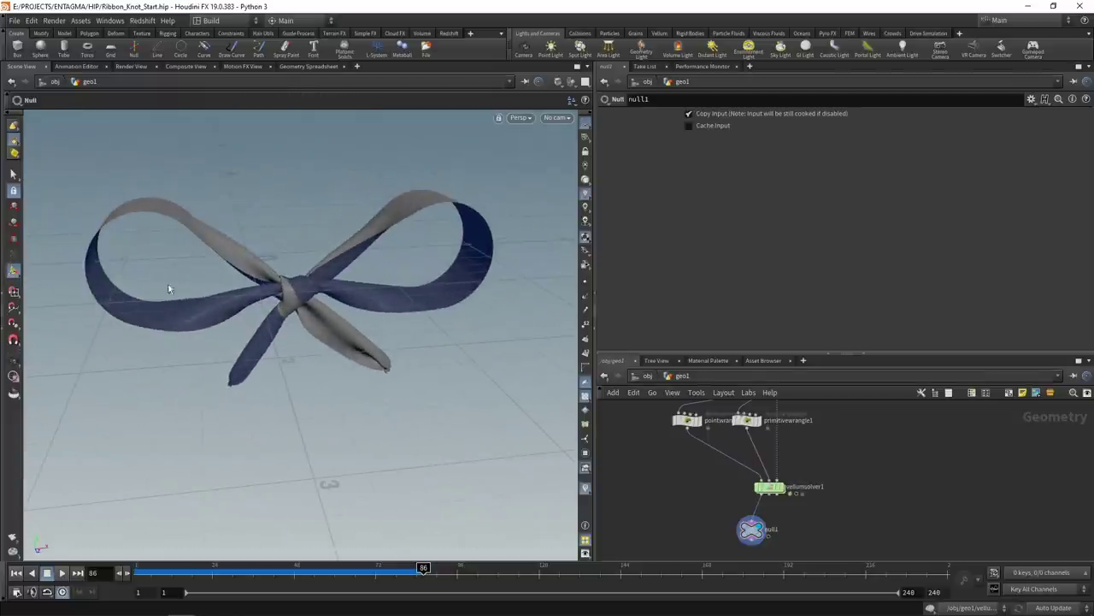
Move the tube collider nodes up to make room and insert a Switch node between merge1 and the Vellum cloth node
middle_click_drag(916, 507, 903, 555)
middle_click_drag(921, 424, 918, 530)
left_click(792, 449)
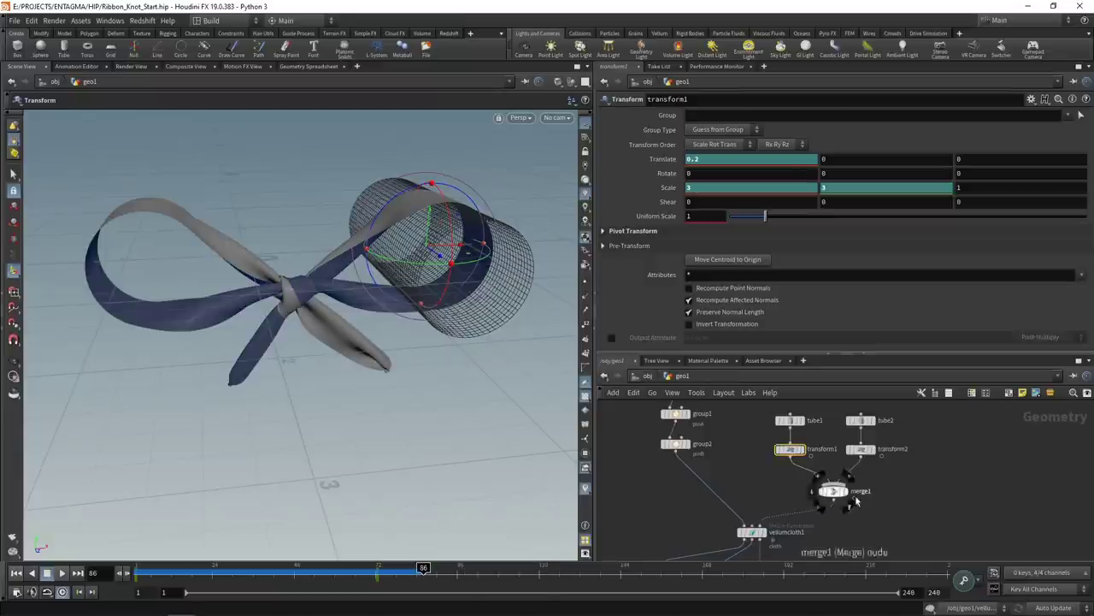
middle_click_drag(927, 501, 867, 499)
scroll(887, 484, "down", 1)
left_click_drag(864, 434, 849, 474)
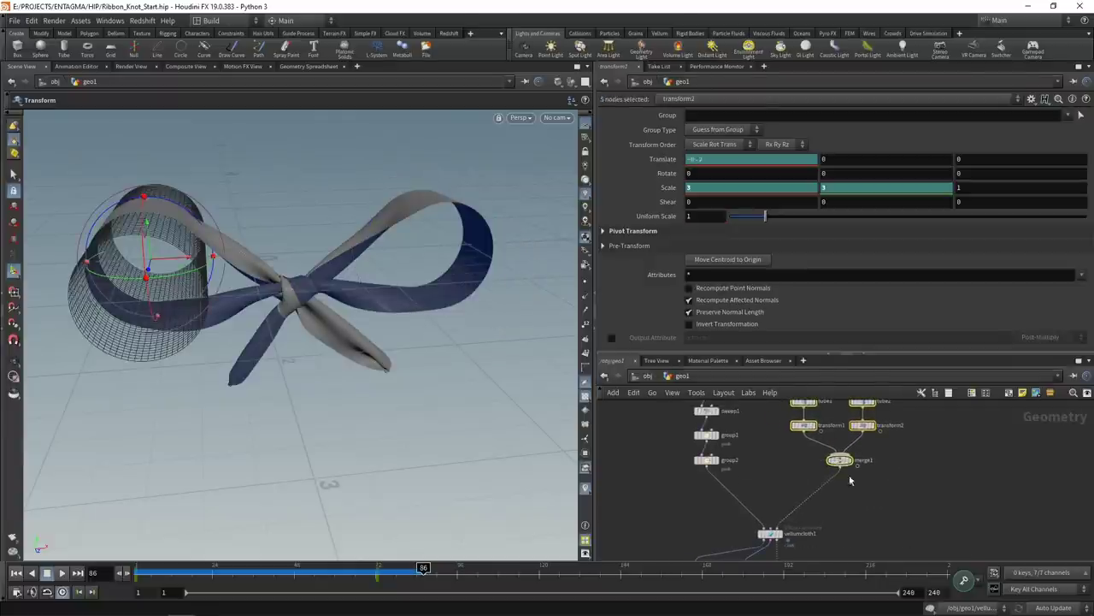
left_click(880, 500)
key("Tab")
type("swi")
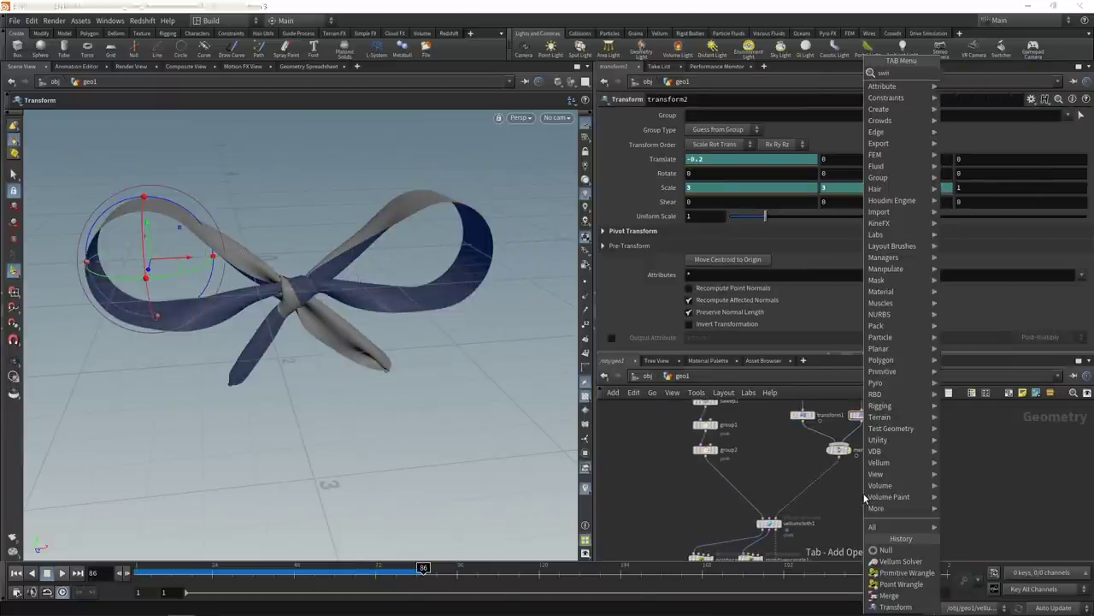
key("Return")
left_click(820, 483)
Add an empty Null node, connect it as the Switch's second input, and tidy the Switch's placement below merge1
key("Tab")
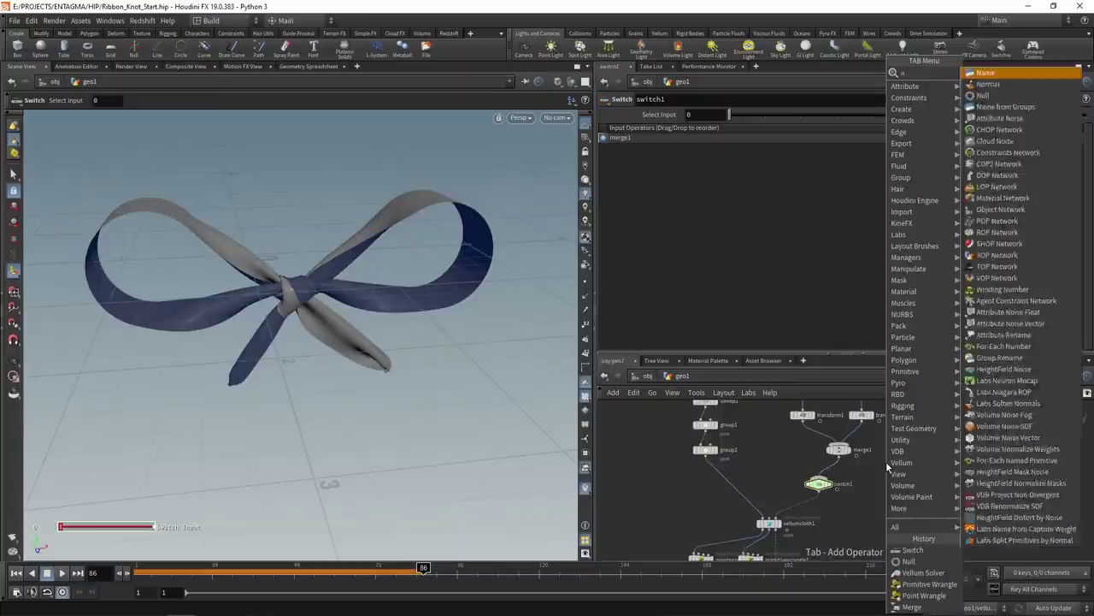
type("null")
key("Return")
left_click(885, 462)
left_click(884, 472)
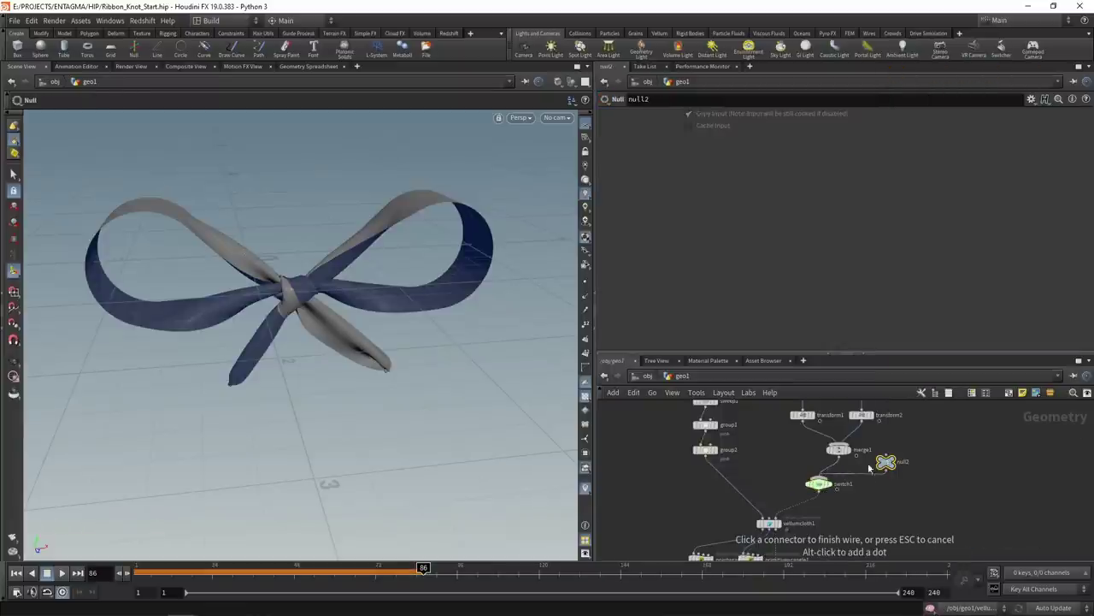
left_click(820, 477)
left_click_drag(820, 484, 846, 485)
left_click(846, 486)
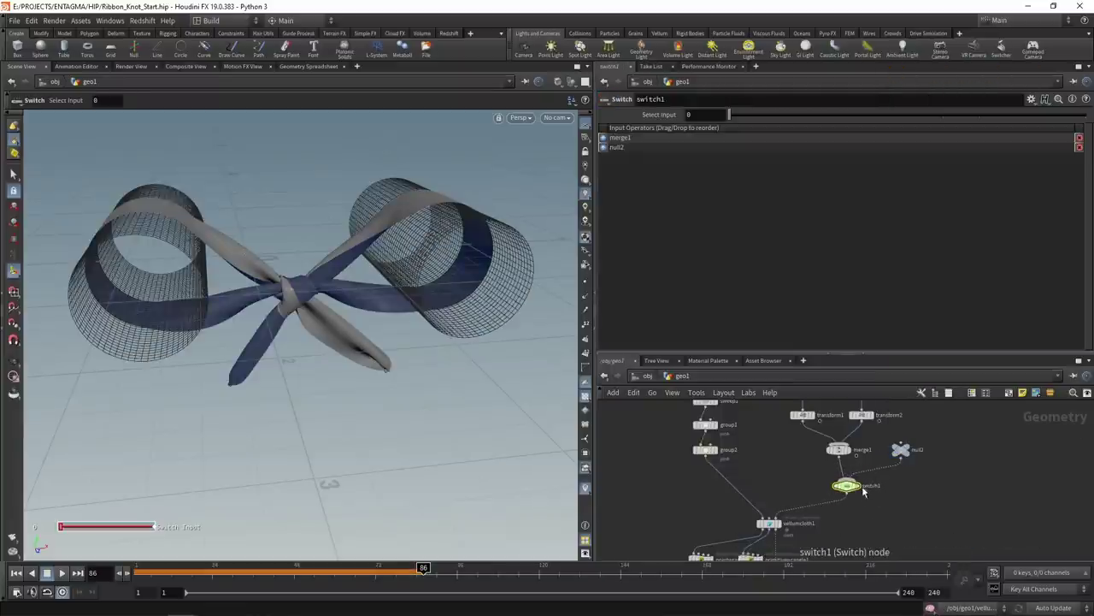
Display the Switch and keyframe its Select Input to 0 at frame 100 and 1 at frame 101
left_click(857, 487)
left_click(704, 117, "alt")
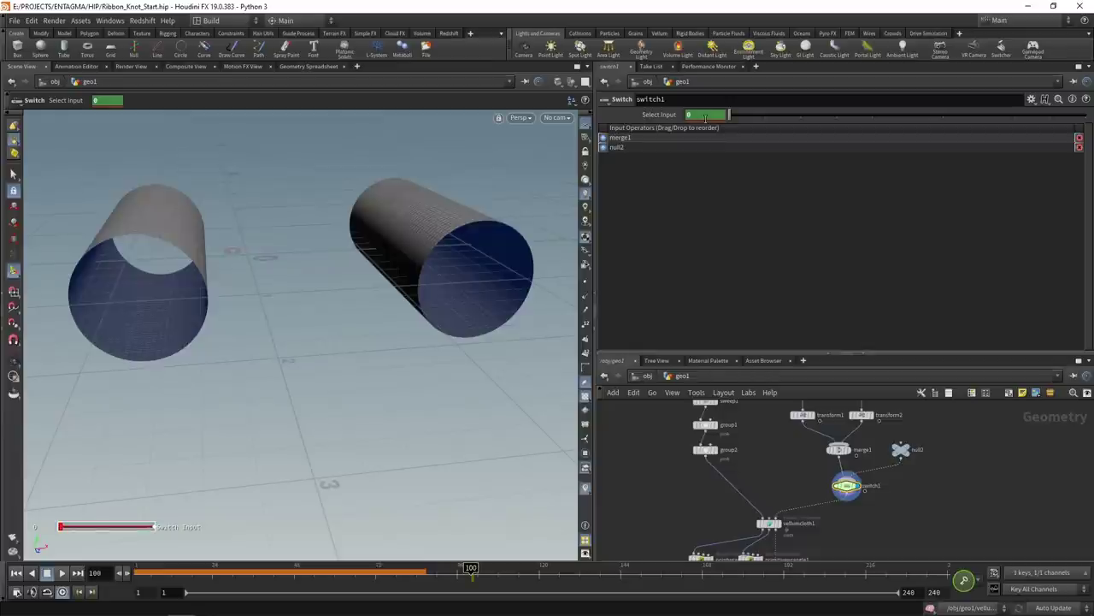
key("Right")
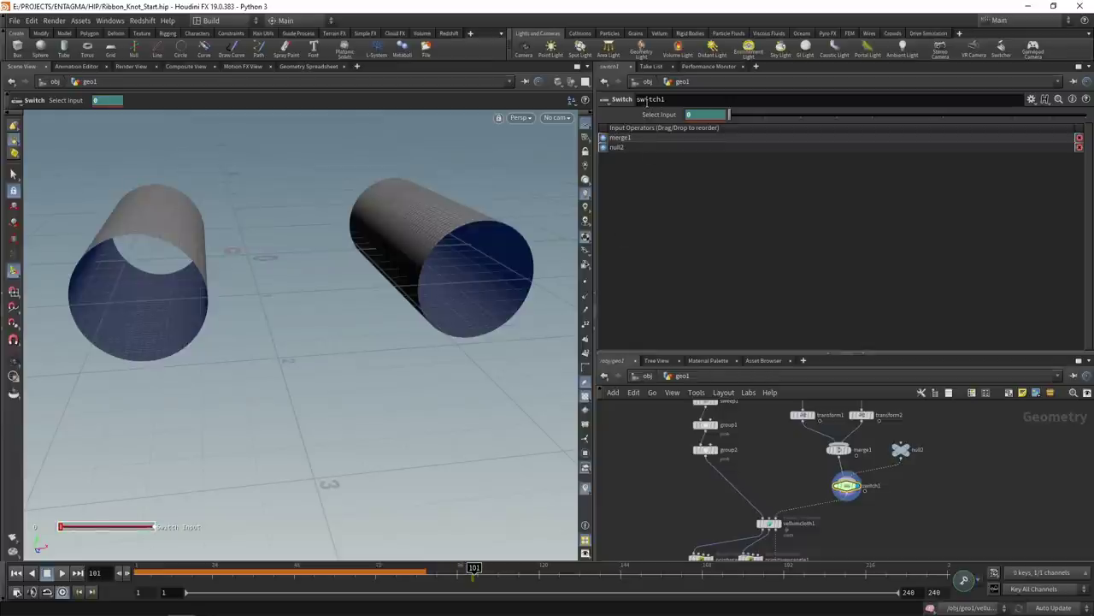
double_click(707, 114)
type("1")
key("Return")
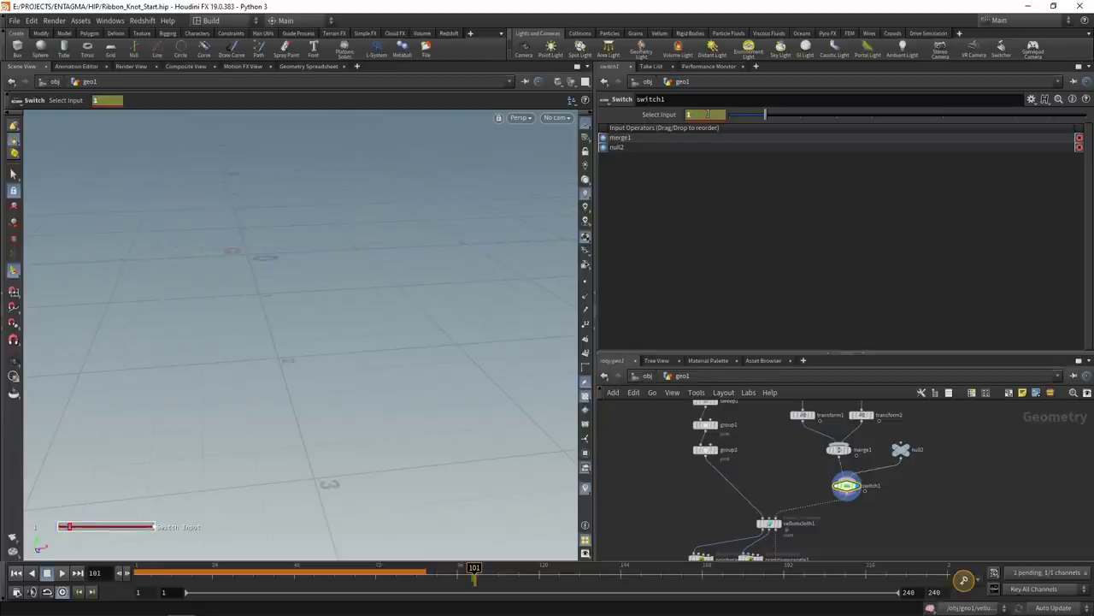
left_click(707, 115, "alt")
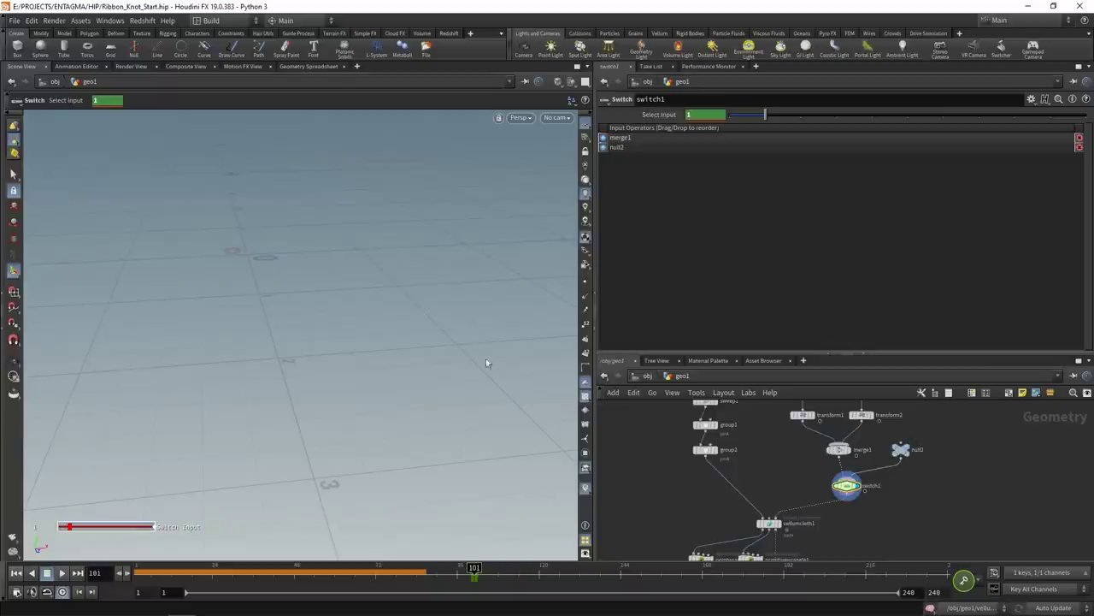
Display the Vellum Solver, set its simulation Cache Memory to 45000 MB, and save the scene
middle_click_drag(890, 538, 901, 391)
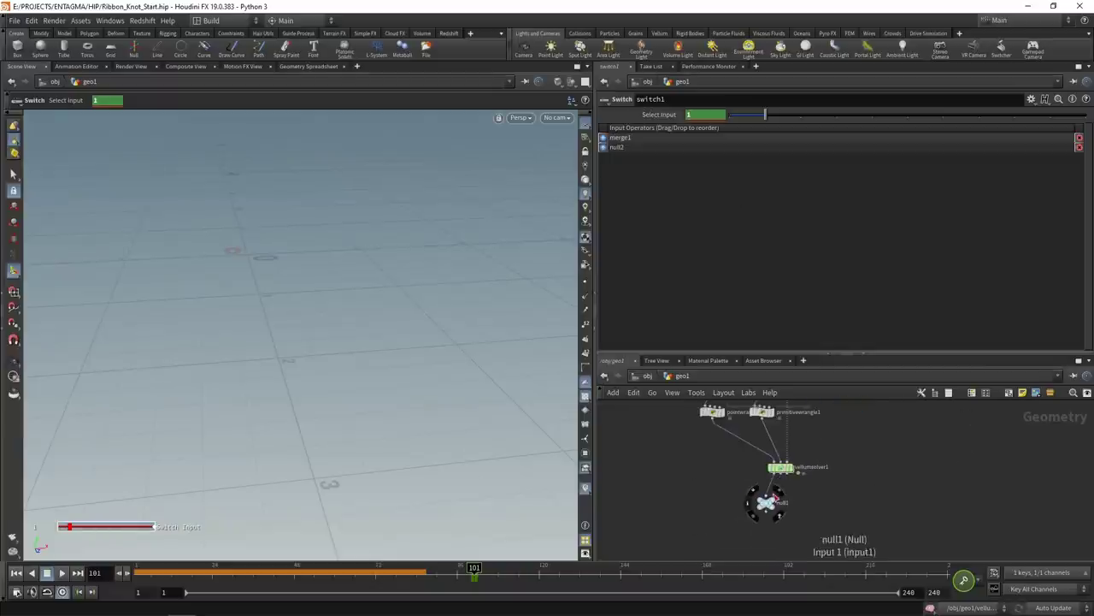
left_click(788, 467)
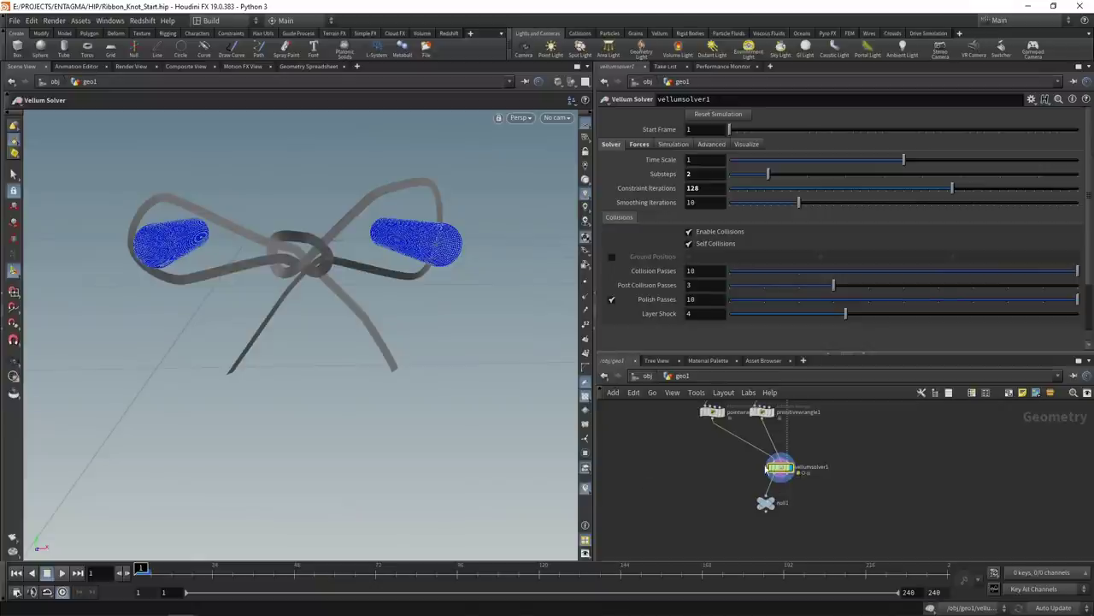
left_click(671, 145)
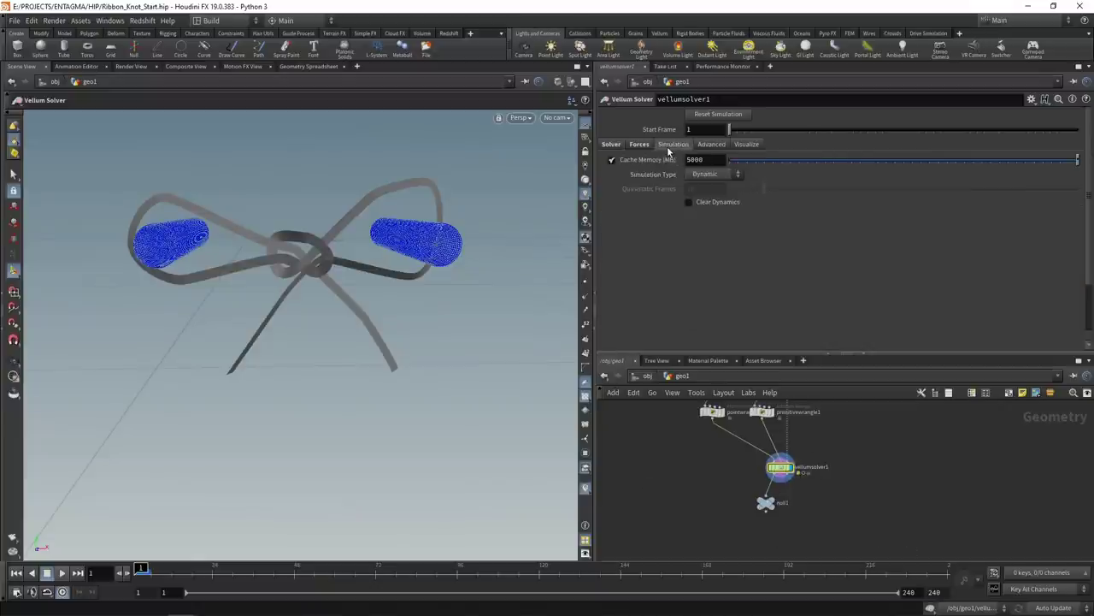
left_click(686, 160)
type("4")
key("Return")
key("ctrl+s")
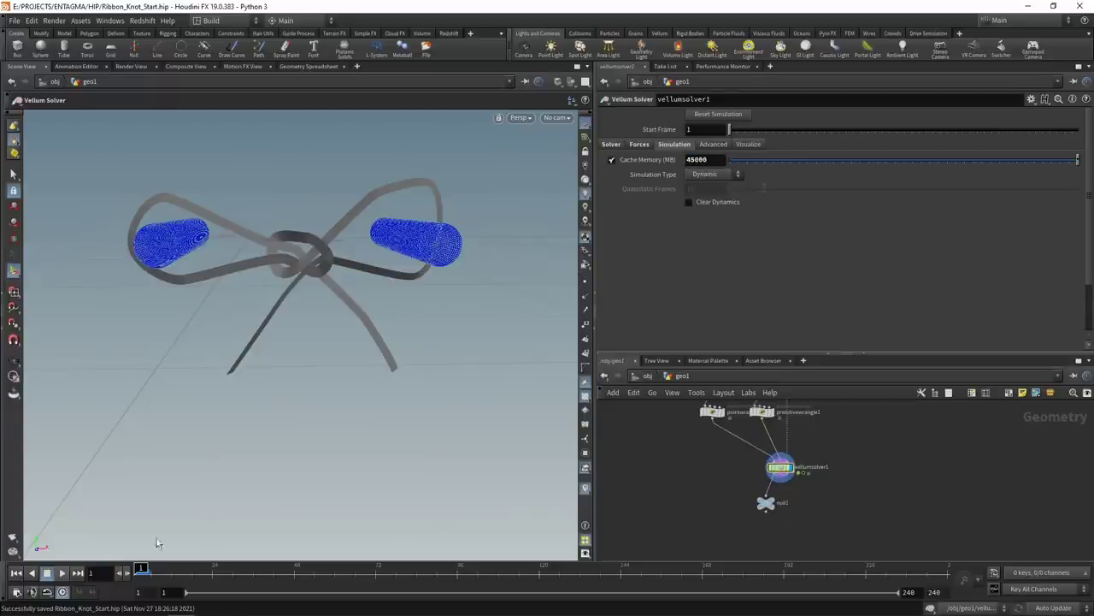
Run the simulation from frame 1, stop it near the end, and scrub back to review the knot around frame 120
left_click(61, 575)
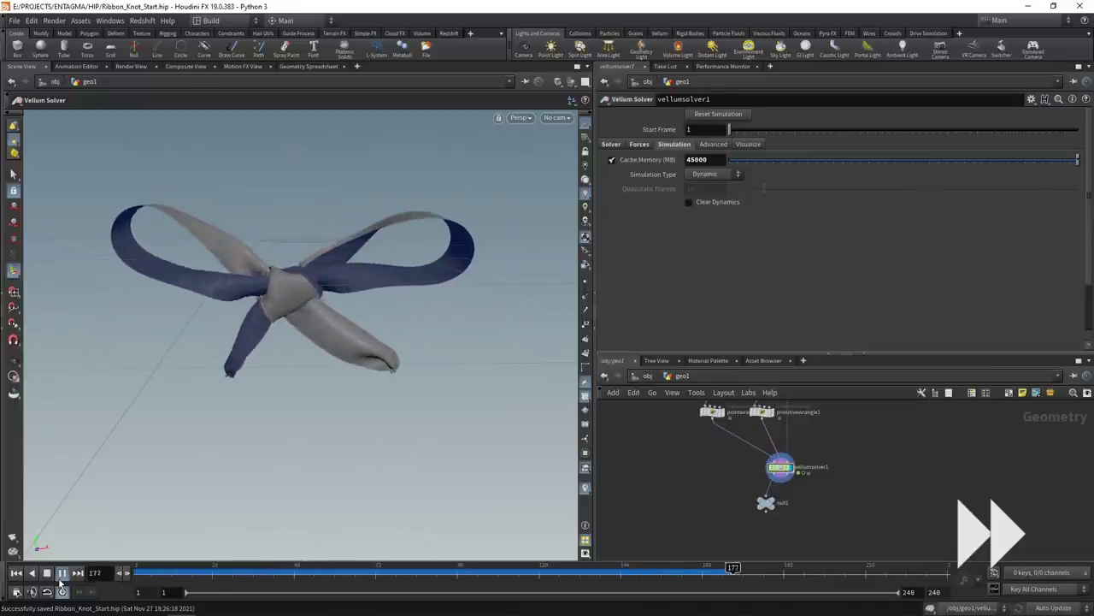
left_click(47, 572)
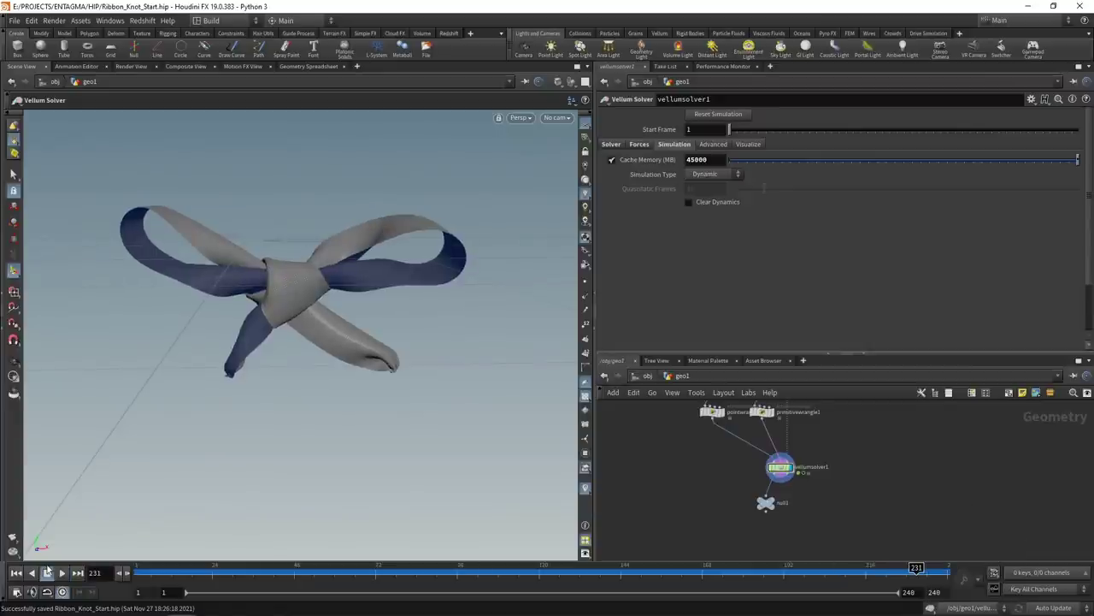
mouse_move(918, 570)
left_mouse_down()
mouse_move(940, 570)
mouse_move(443, 568)
mouse_move(525, 569)
left_mouse_up()
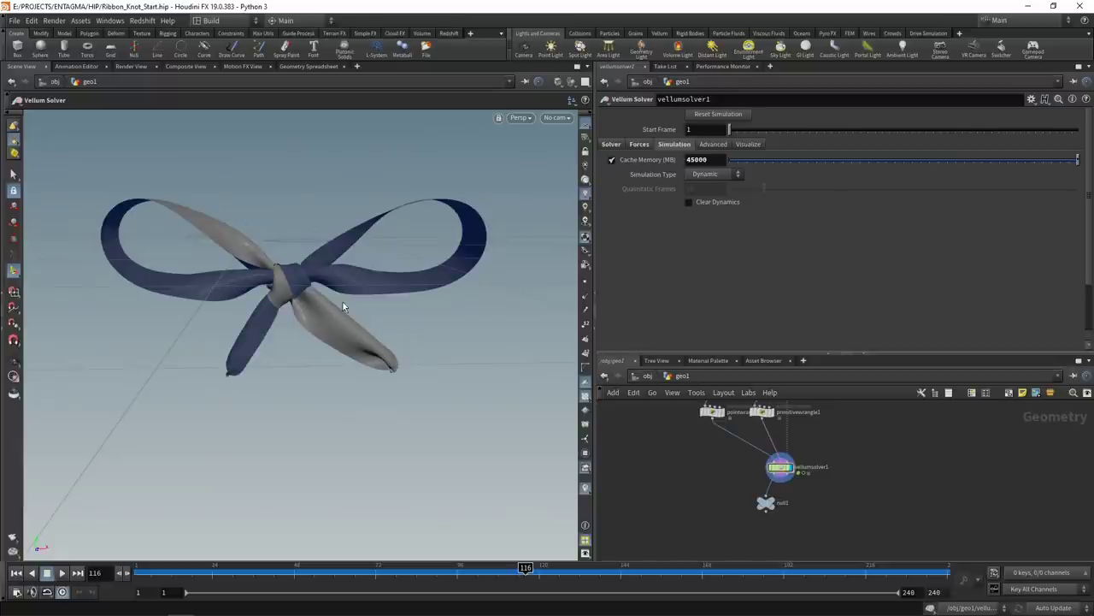
mouse_move(528, 572)
left_mouse_down()
mouse_move(486, 571)
mouse_move(538, 571)
left_mouse_up()
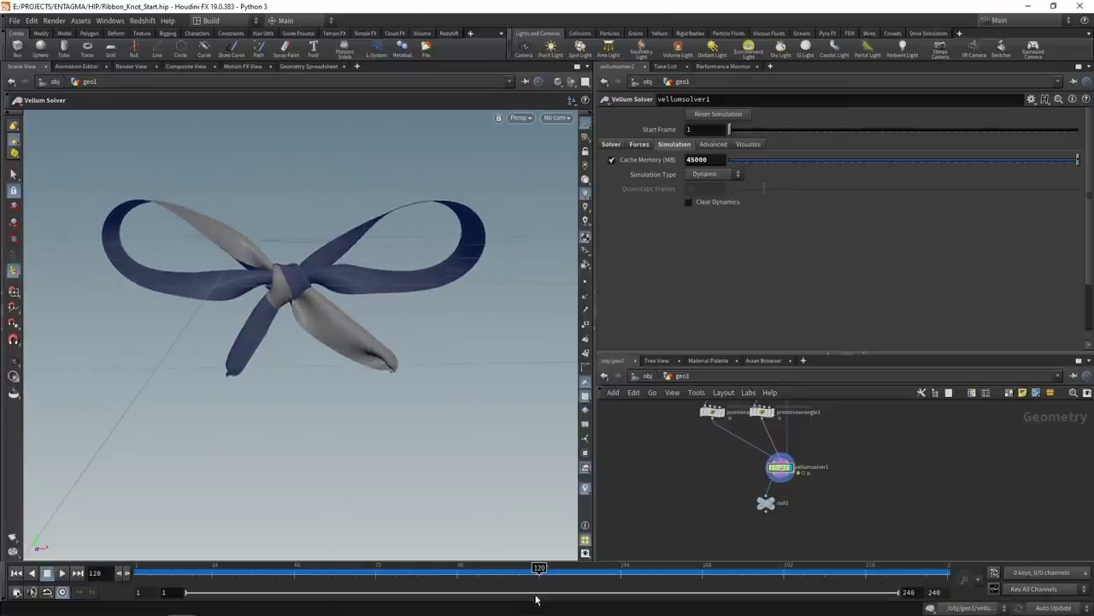
Insert a Transform node after the pinB group node and restrict it to the pinA group
middle_click_drag(673, 464, 662, 567)
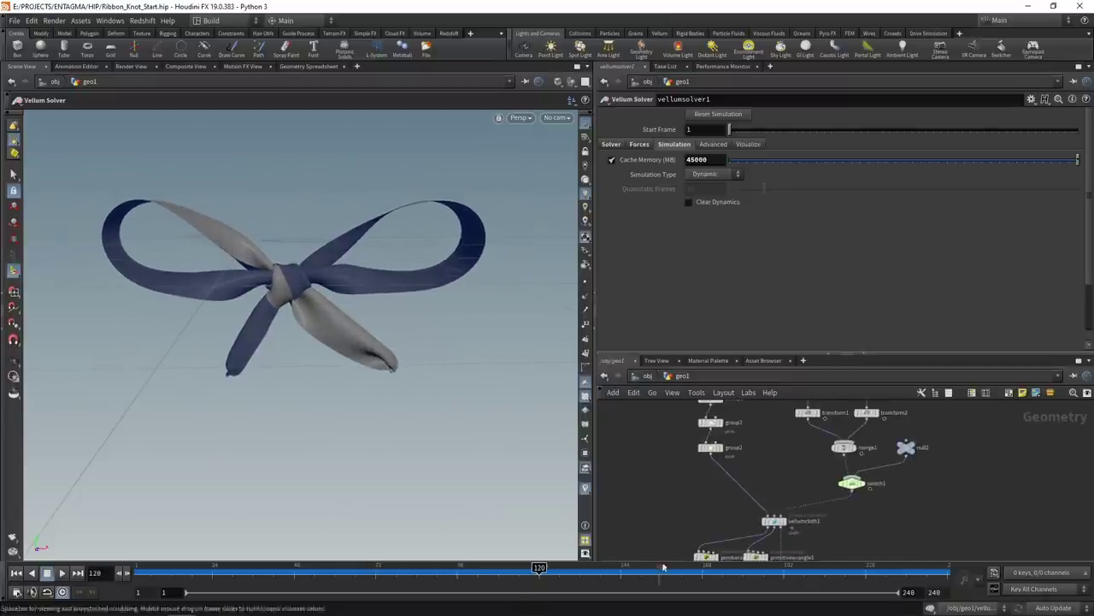
scroll(669, 487, "up", 1)
middle_click_drag(669, 487, 672, 533)
left_click(725, 496)
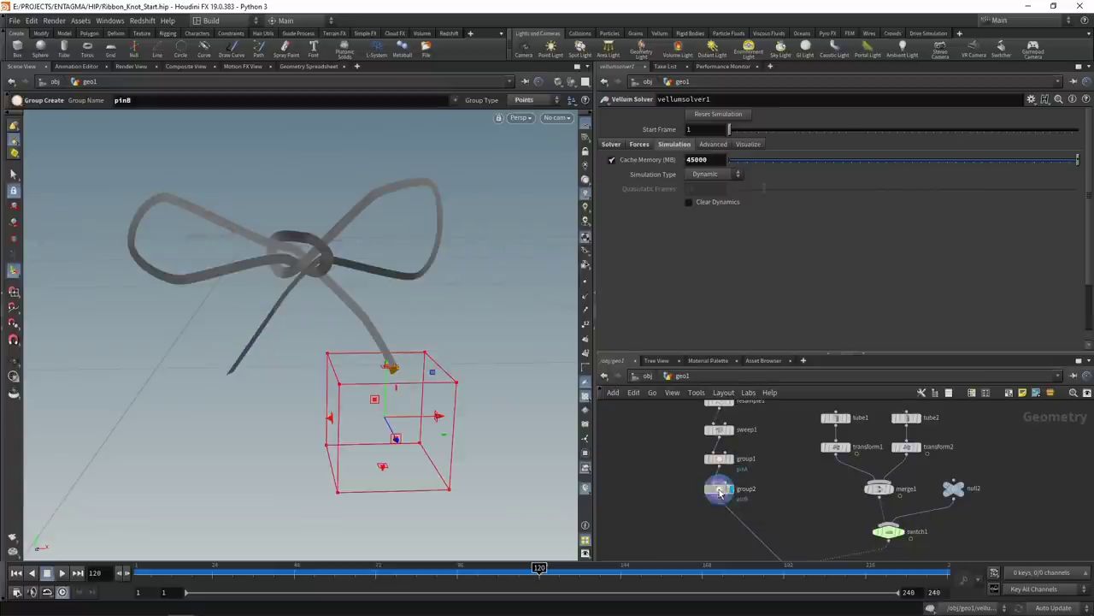
key("ctrl+s")
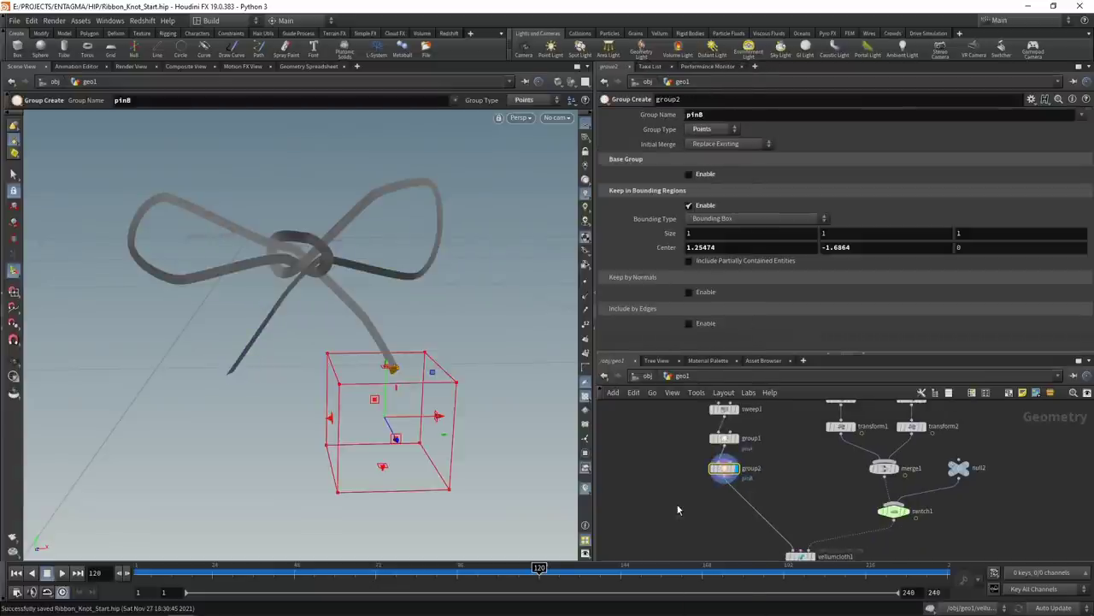
key("Tab")
type("tran")
key("Return")
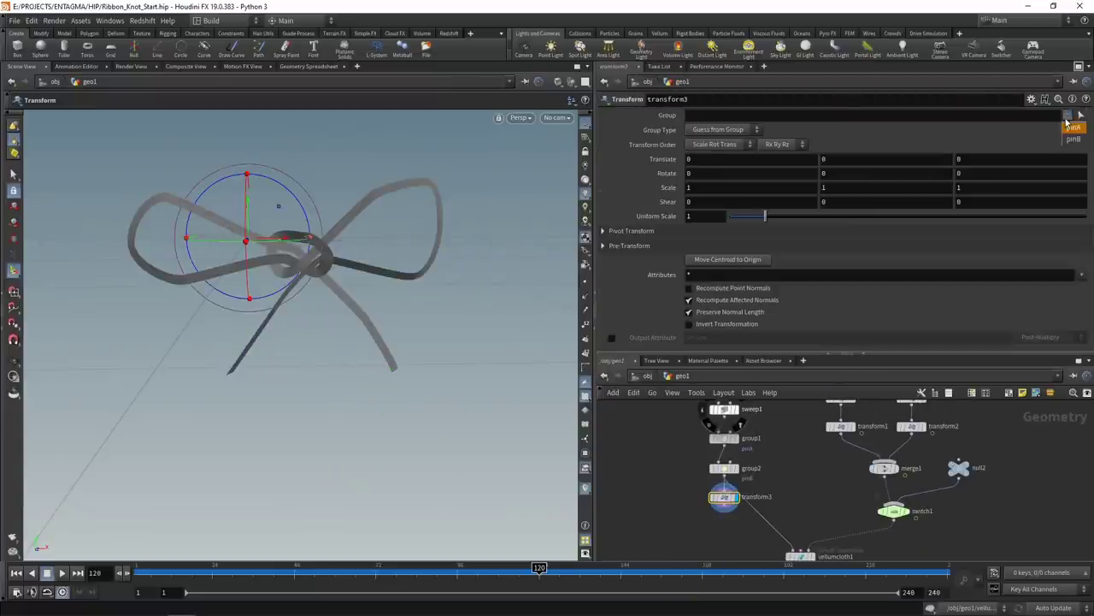
left_click(1075, 130)
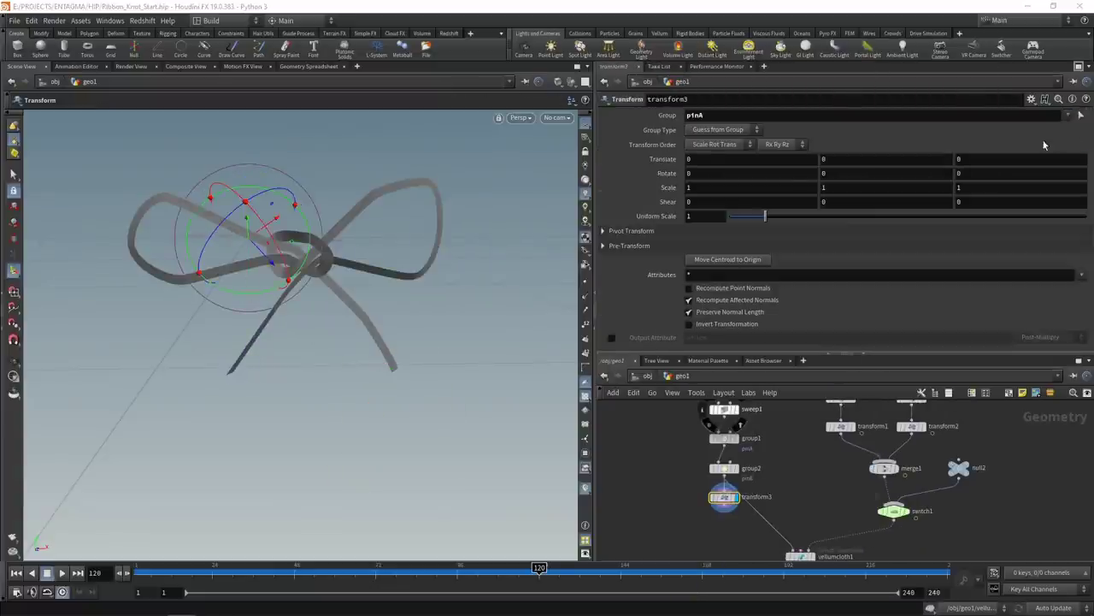
Try moving the pinA group's centroid to the origin, and reset the Transform's Translate values to 0, 0, 0
left_click(730, 260)
double_click(720, 154)
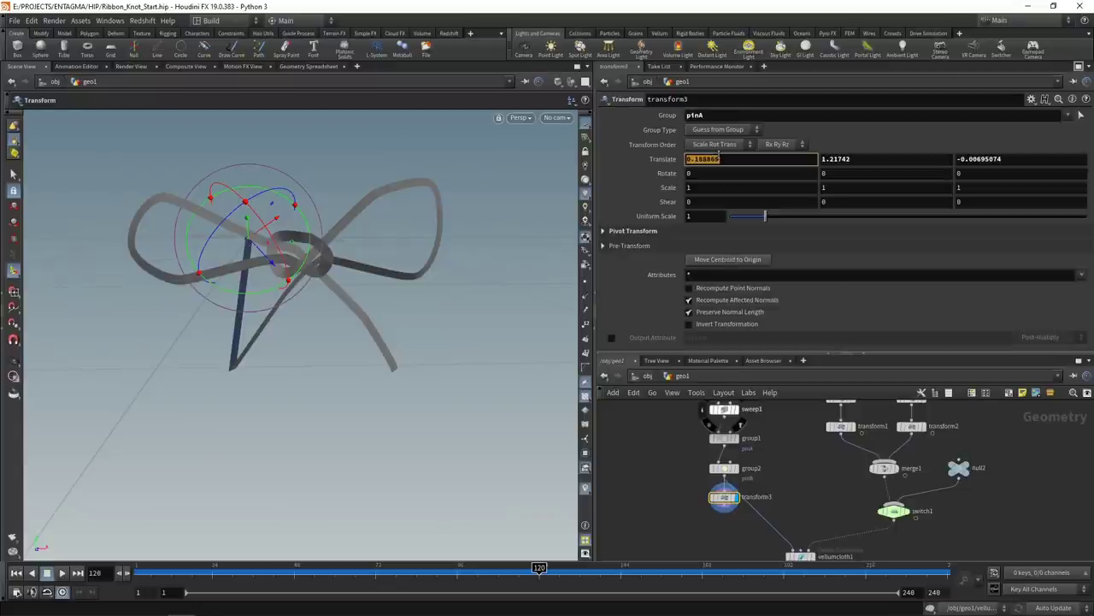
type("0")
key("Tab")
type("0")
key("Tab")
type("0")
key("Return")
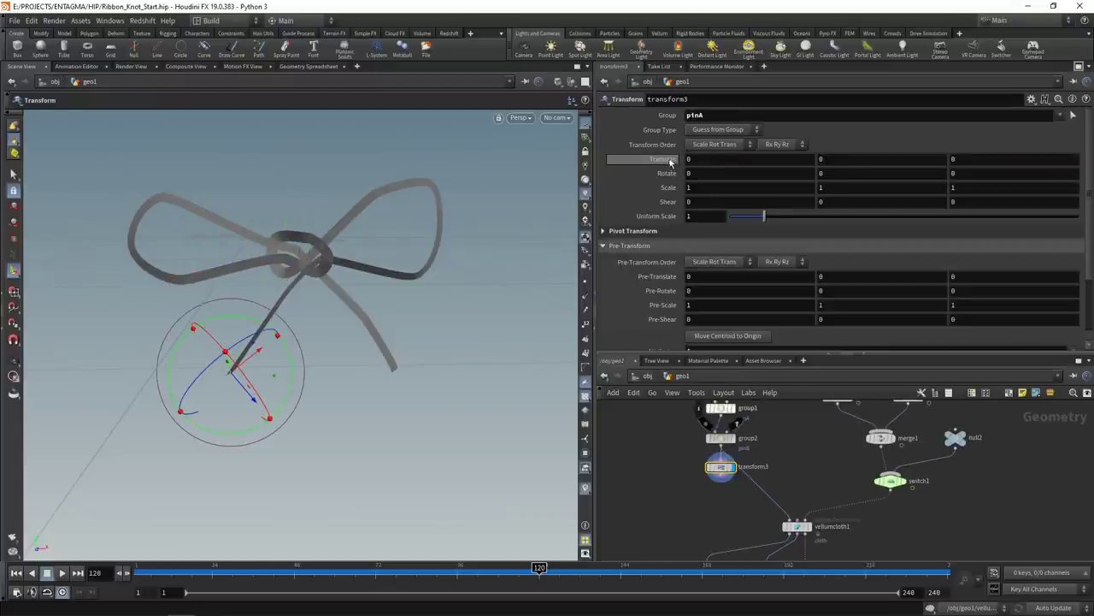
Keyframe the pinA Transform's Translate at 0, 0, 0 on frame 120 and switch to the front view
left_click(667, 161, "alt")
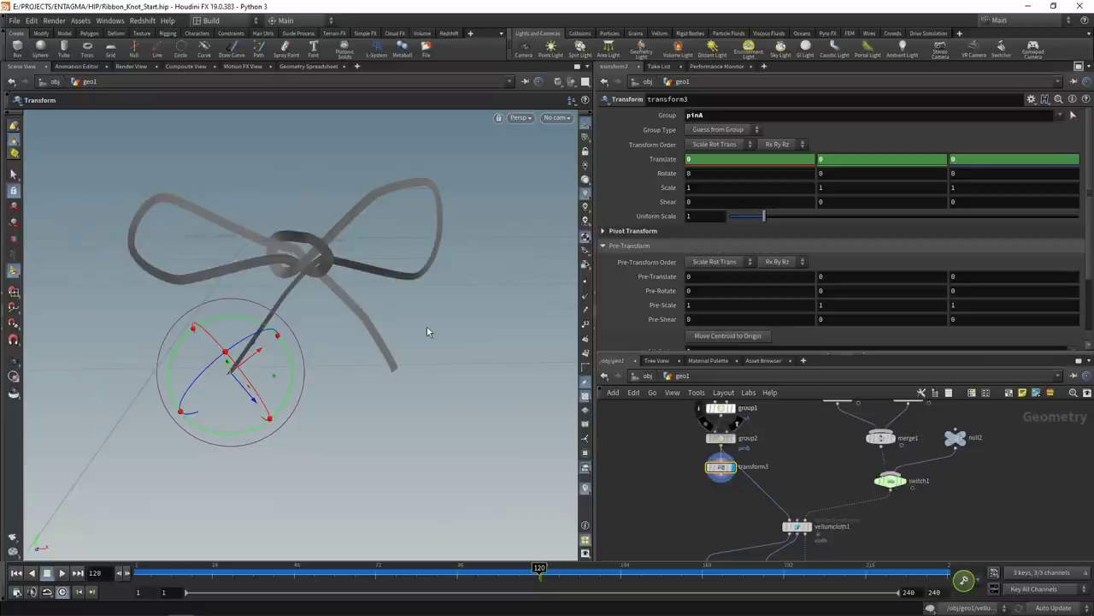
key("space+2")
key("space+3")
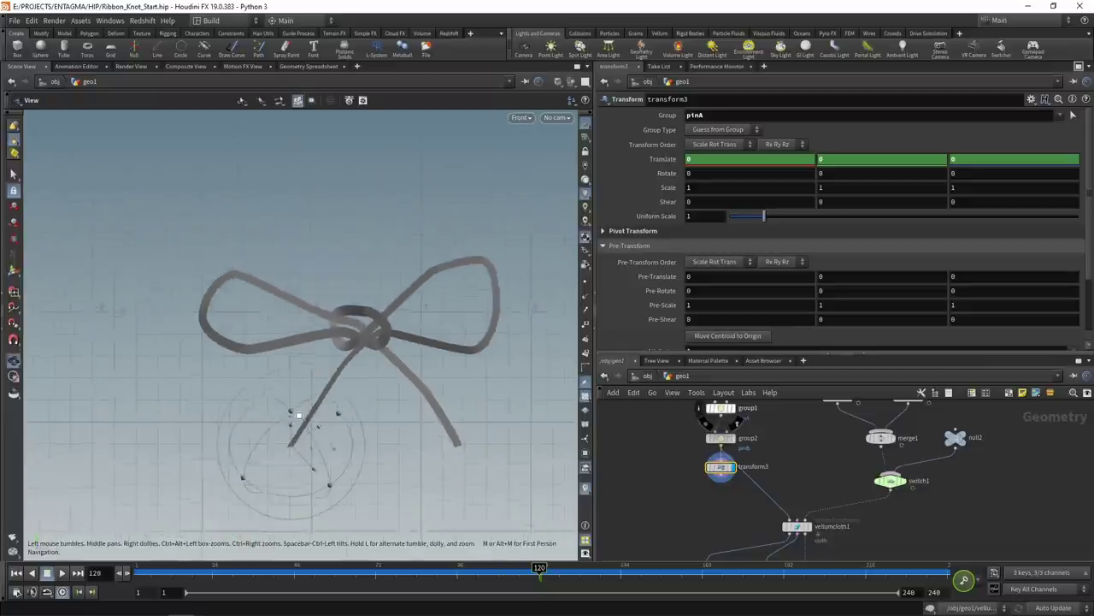
middle_click_drag(299, 416, 248, 305)
right_click_drag(248, 305, 207, 333)
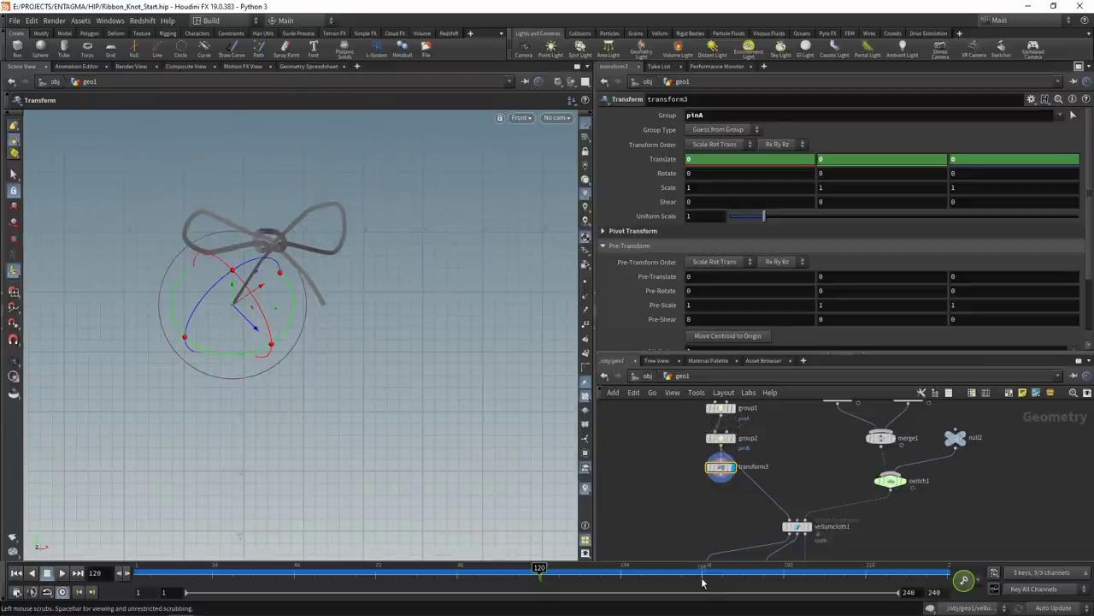
On frame 170, move the pinA end away from the knot and keyframe its Translate X at -2.89495
left_click(710, 584)
left_click_drag(256, 290, 156, 376)
left_click_drag(85, 421, 95, 418)
key("space+1")
left_click_drag(300, 331, 136, 409, "alt")
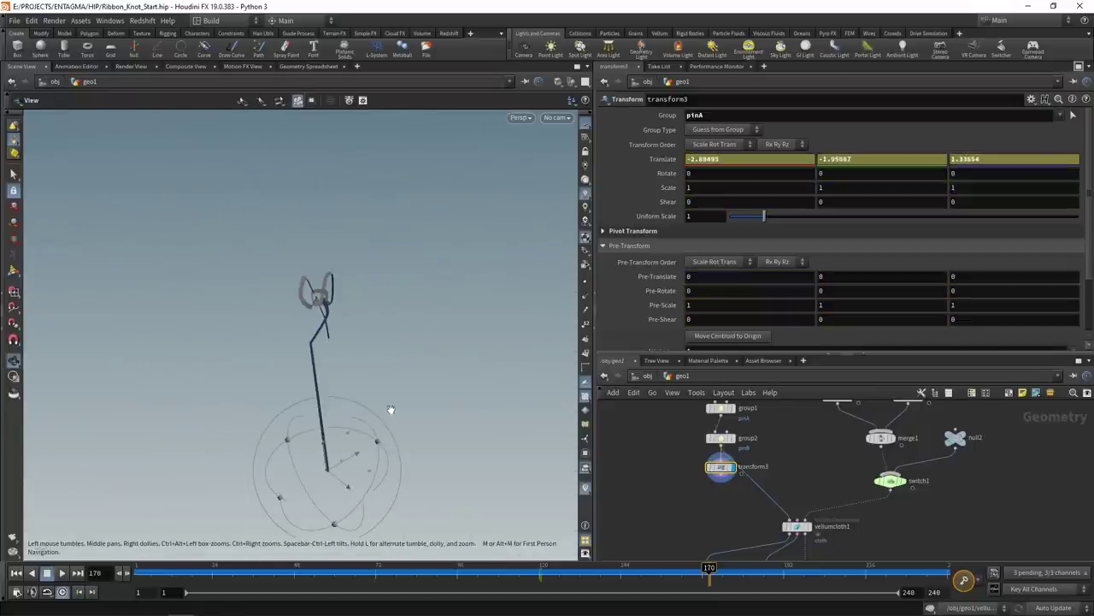
left_click_drag(416, 368, 273, 391, "alt")
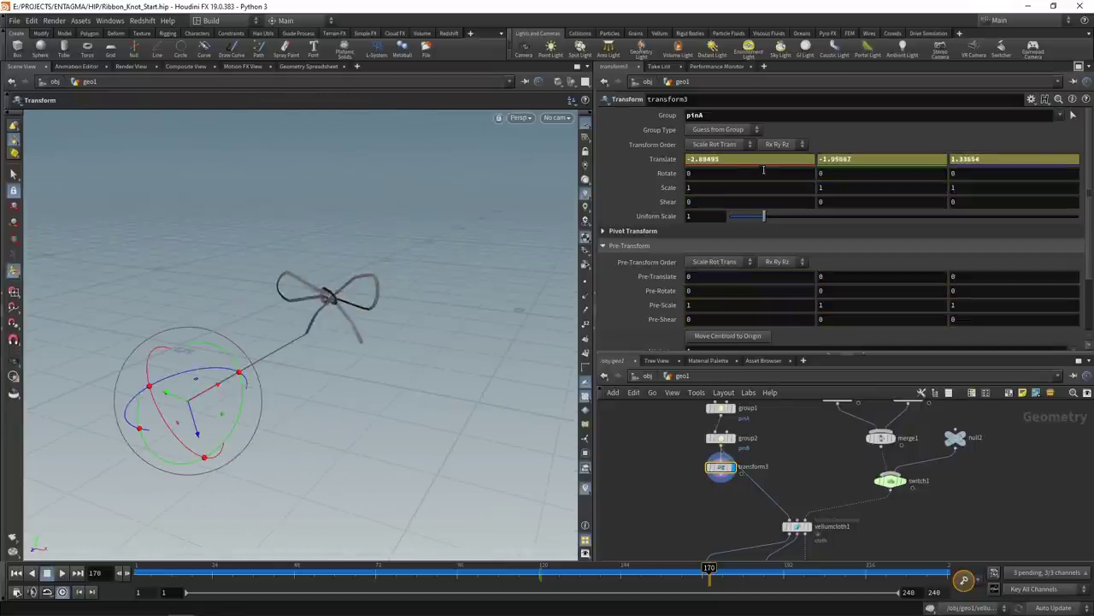
left_click(708, 161, "alt")
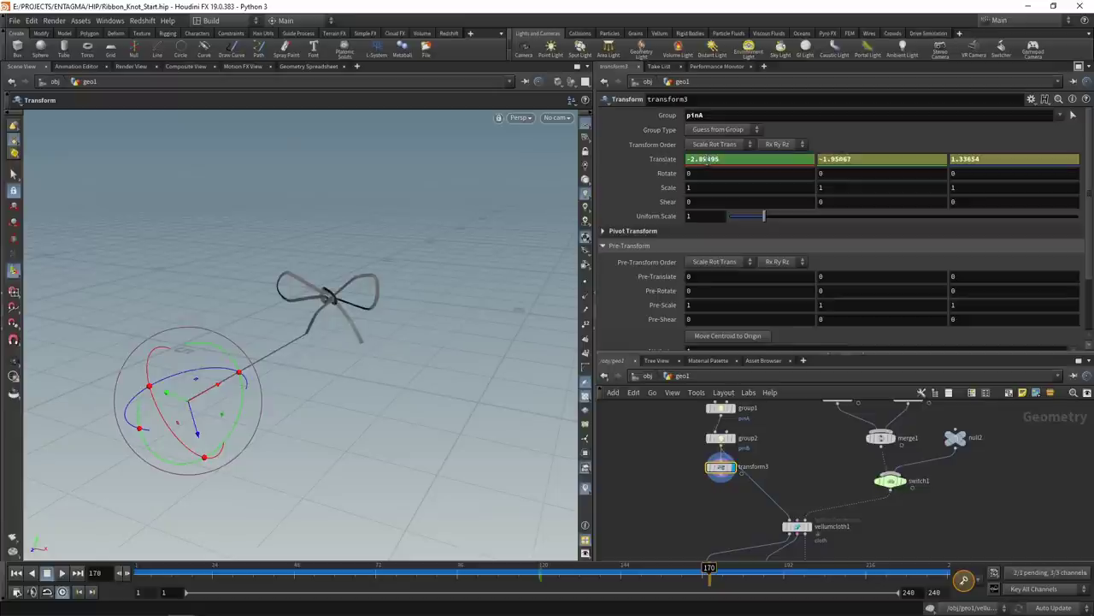
Add a second Transform node after the pinA Transform and restrict it to the pinB group
key("Tab")
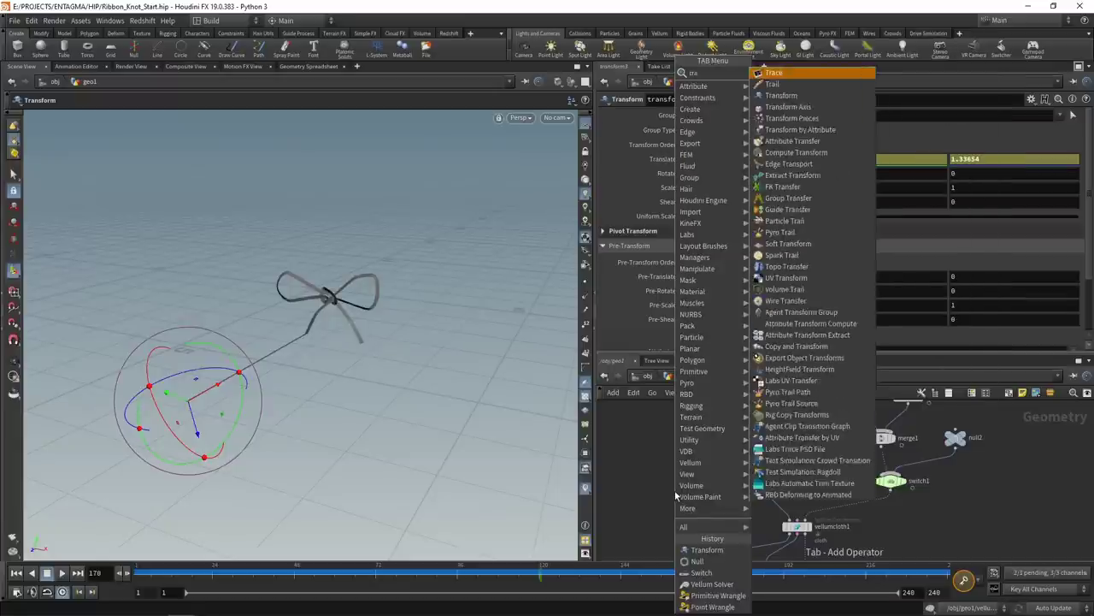
key("Escape")
key("Return")
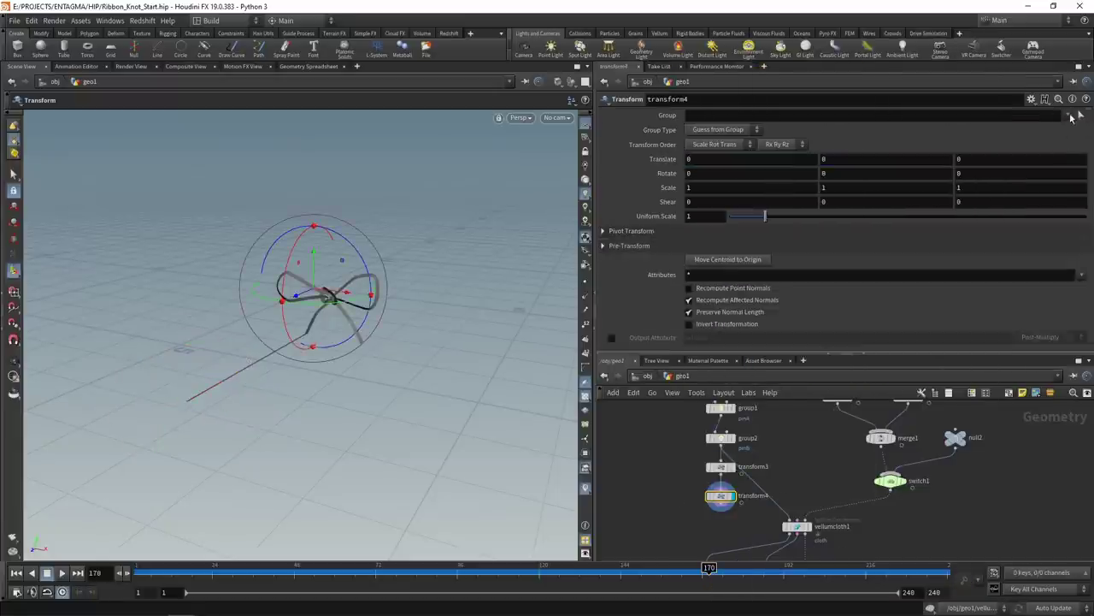
left_click(1073, 139)
Apply Move Centroid to Origin to the pinB group, and reset and keyframe its Translate at 0, 0, 0 on frame 120
left_click(745, 263)
left_click(702, 160)
type("0")
key("Tab")
type("0")
key("Return")
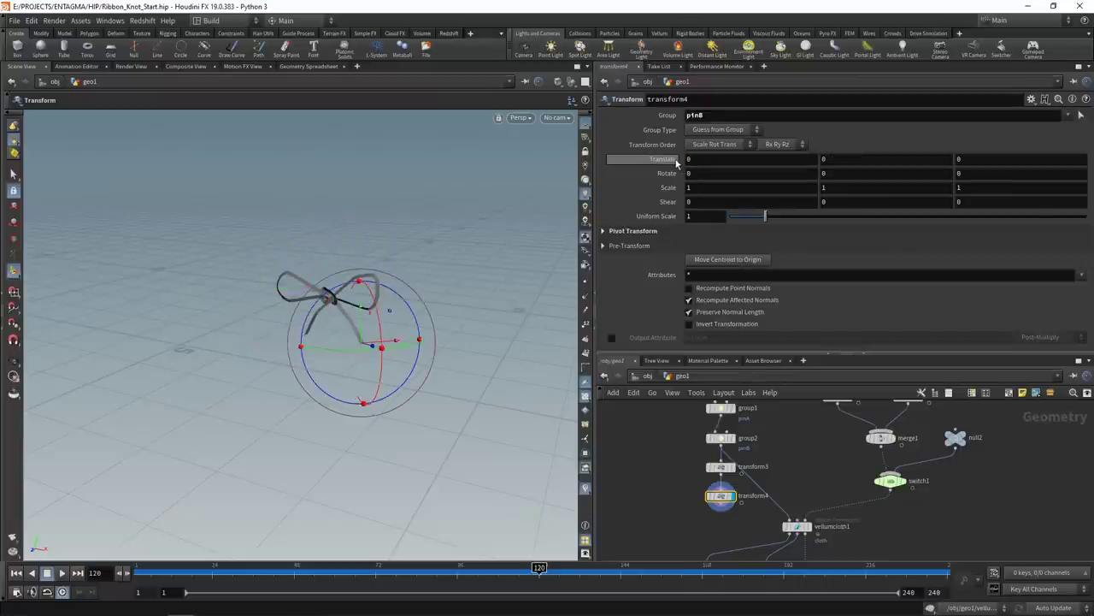
left_click(664, 160, "alt")
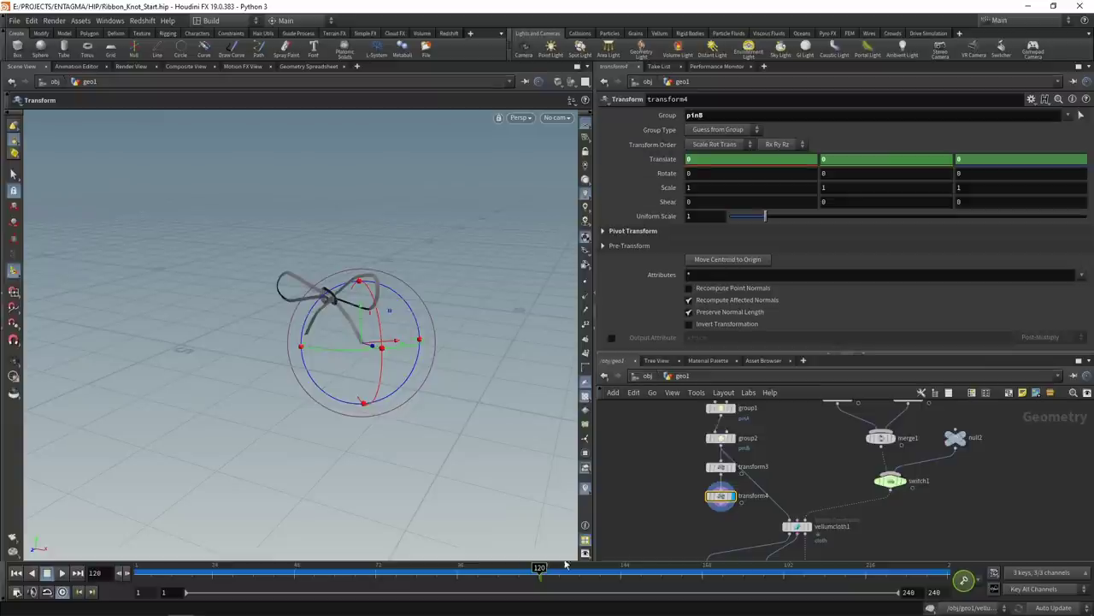
On frame 170, move the pinB end away from the knot to about 3.85, 0.02, -0.22 and keyframe its Translate
left_click(709, 572)
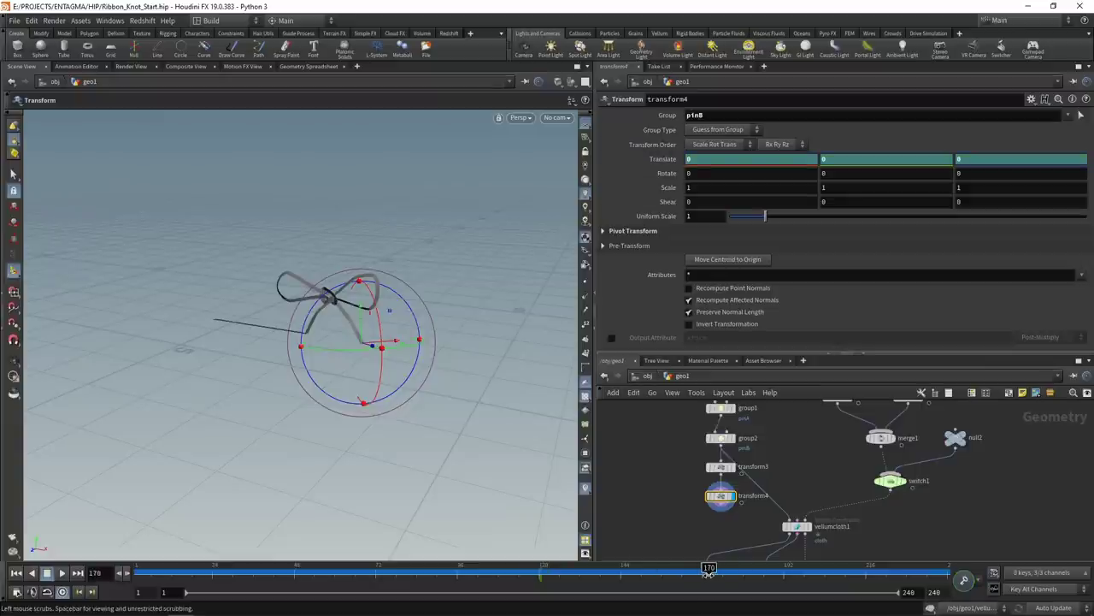
key("space+2")
key("space+3")
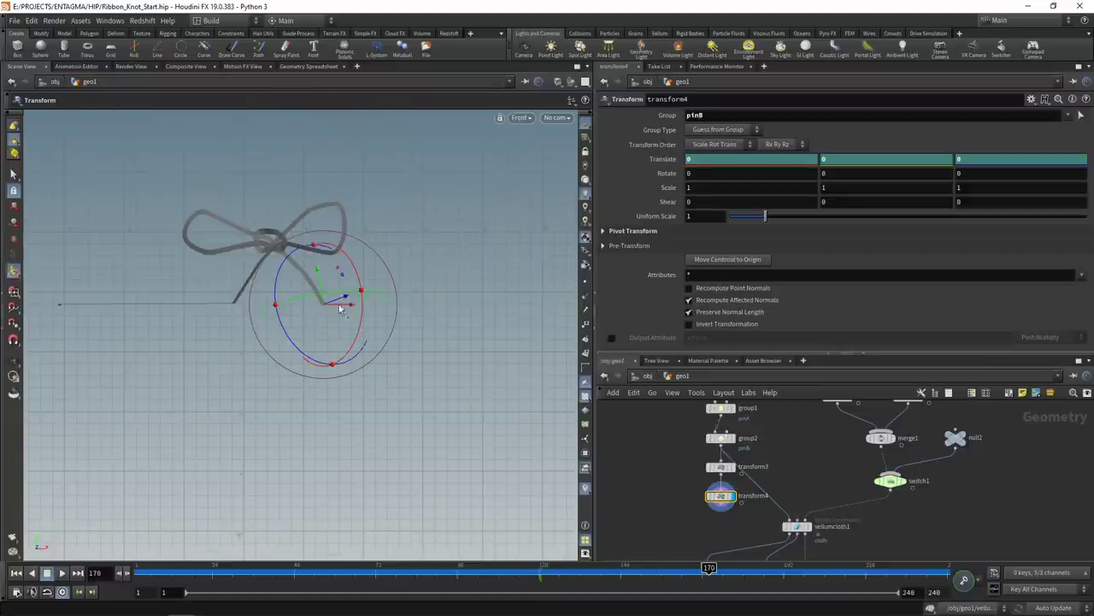
left_click_drag(322, 305, 426, 162)
key("space+1")
left_click_drag(377, 332, 373, 303)
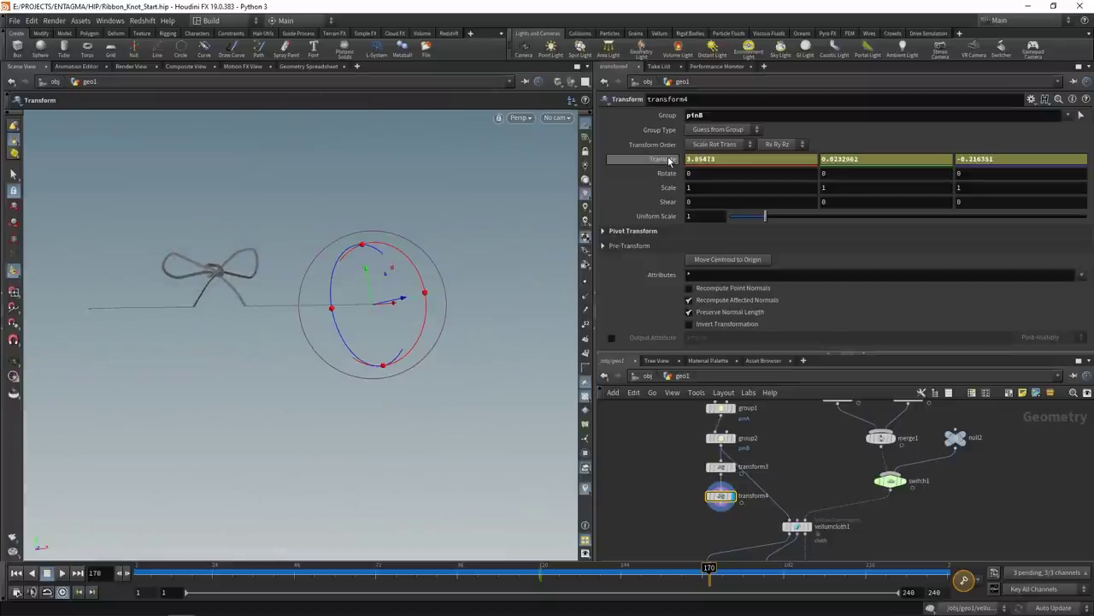
left_click(668, 159, "alt")
Connect the pinB Transform to the Vellum Cloth node and enable Match Animation for its pinned points
left_click(725, 510)
left_click(801, 513)
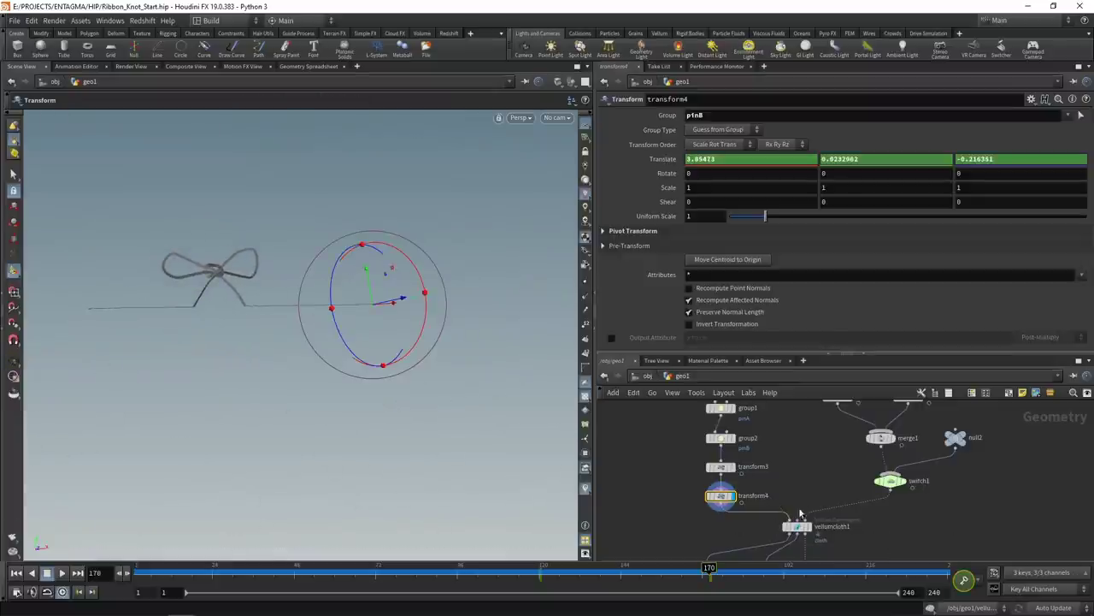
middle_click_drag(843, 540, 842, 510)
left_click_drag(857, 515, 761, 480)
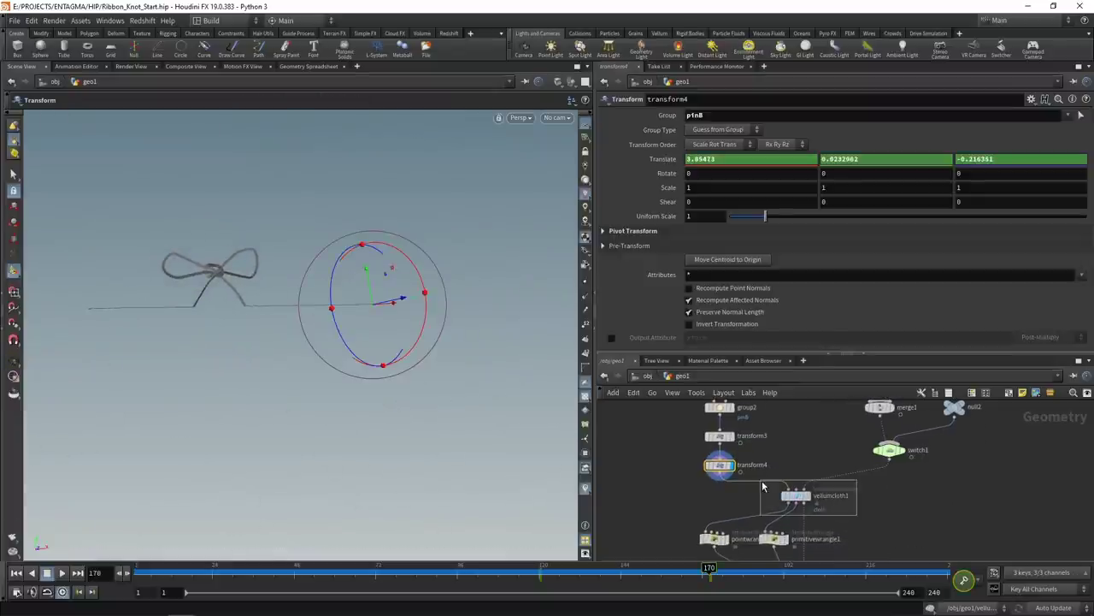
left_click_drag(1091, 260, 1092, 218)
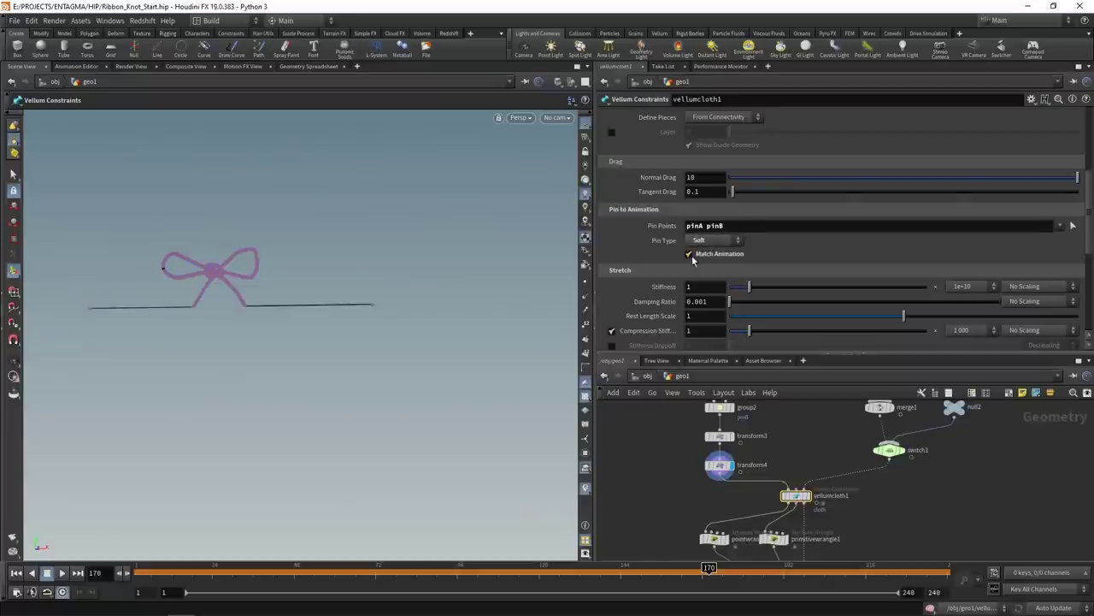
Display the null below the Vellum Solver, save the scene, and run the simulation before returning to frame 1
middle_click_drag(633, 516, 631, 397)
left_click(785, 531)
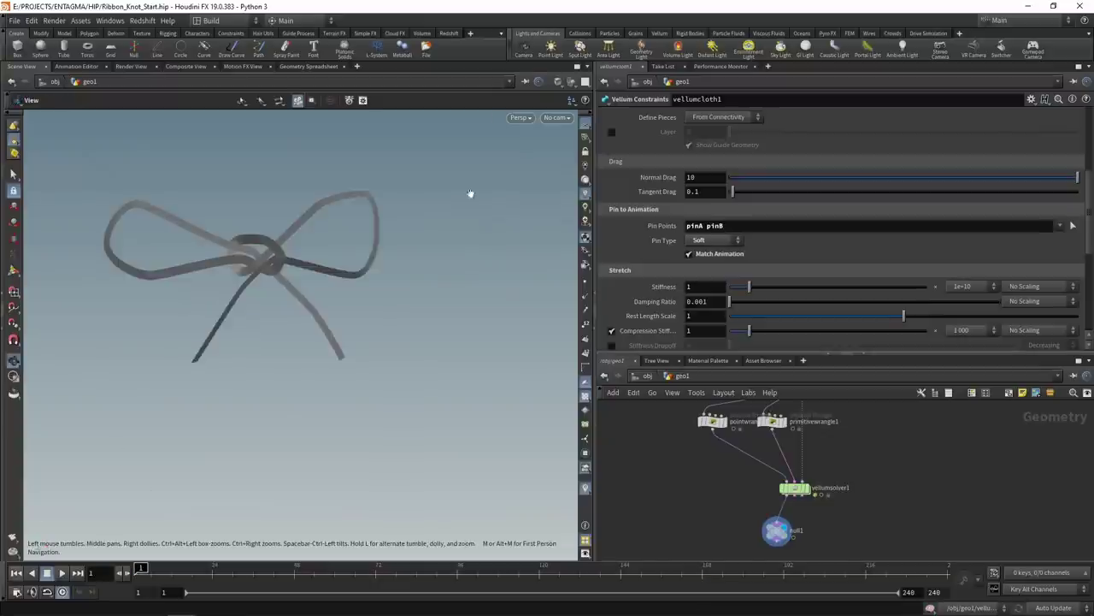
left_click_drag(471, 191, 385, 295)
right_click_drag(384, 295, 396, 281)
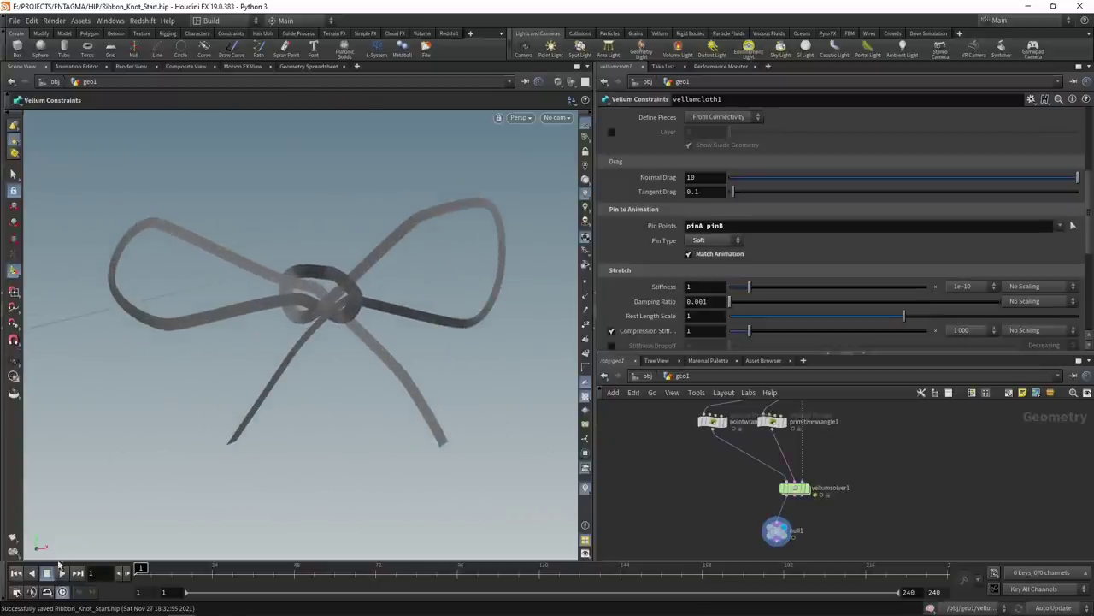
left_click(61, 573)
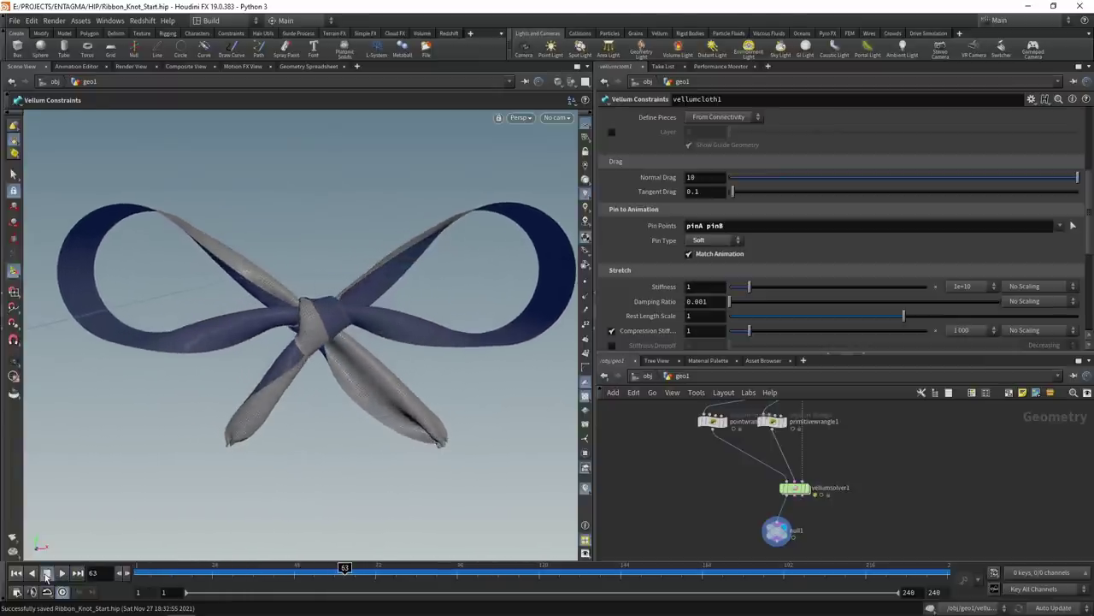
left_click(18, 573)
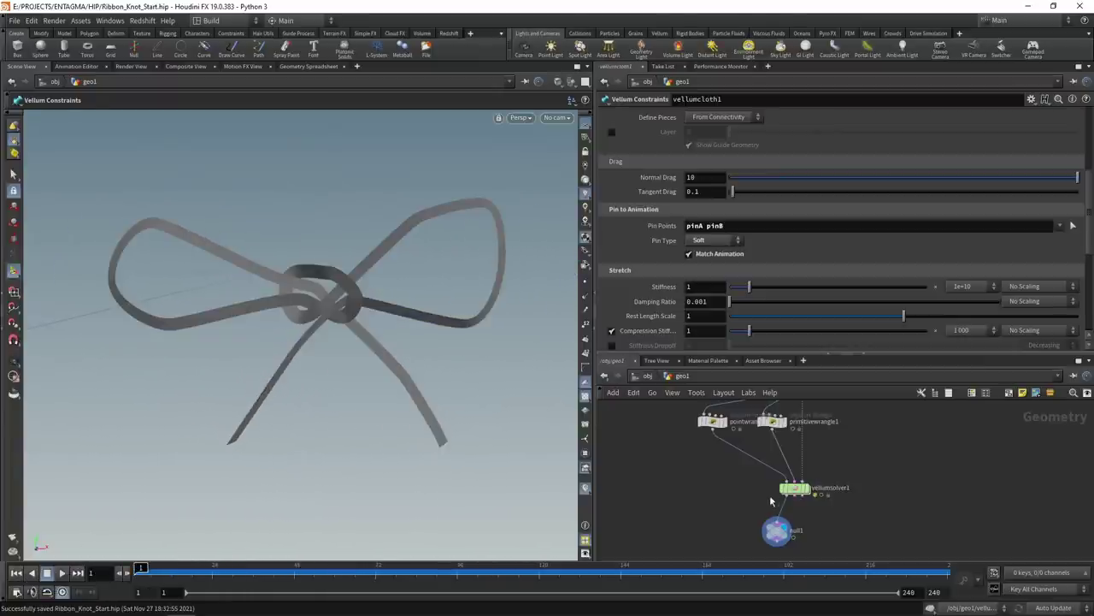
Display the pinA Transform at frame 170 and undo the trial handle move of its end
middle_click_drag(724, 480, 704, 538)
middle_click_drag(686, 446, 731, 583)
left_click(742, 514)
left_click(709, 583)
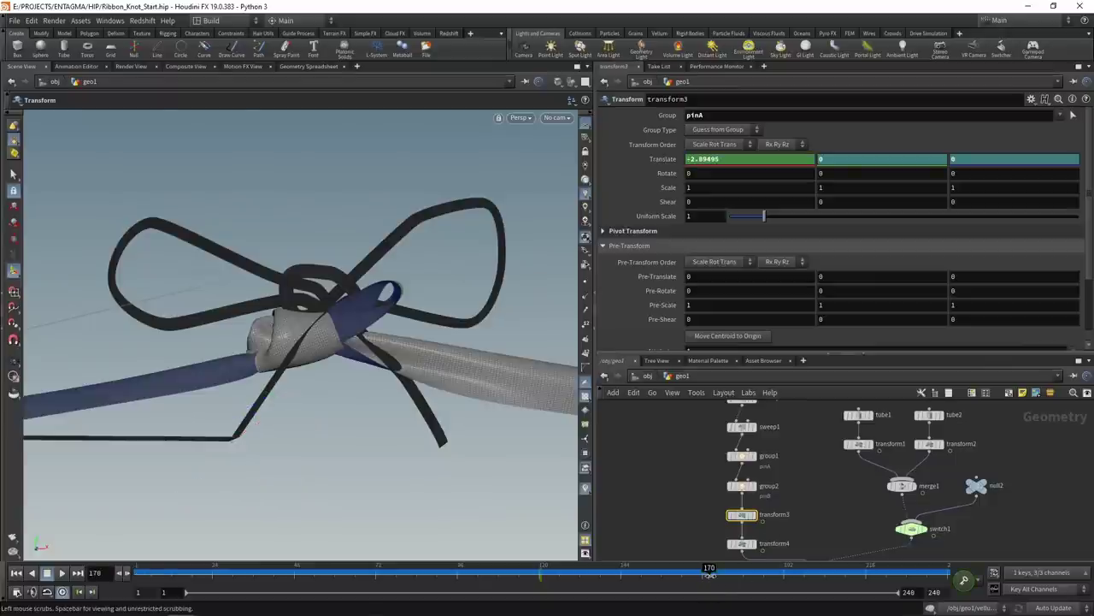
middle_click_drag(699, 533, 699, 515)
left_click(743, 525)
left_click(741, 496)
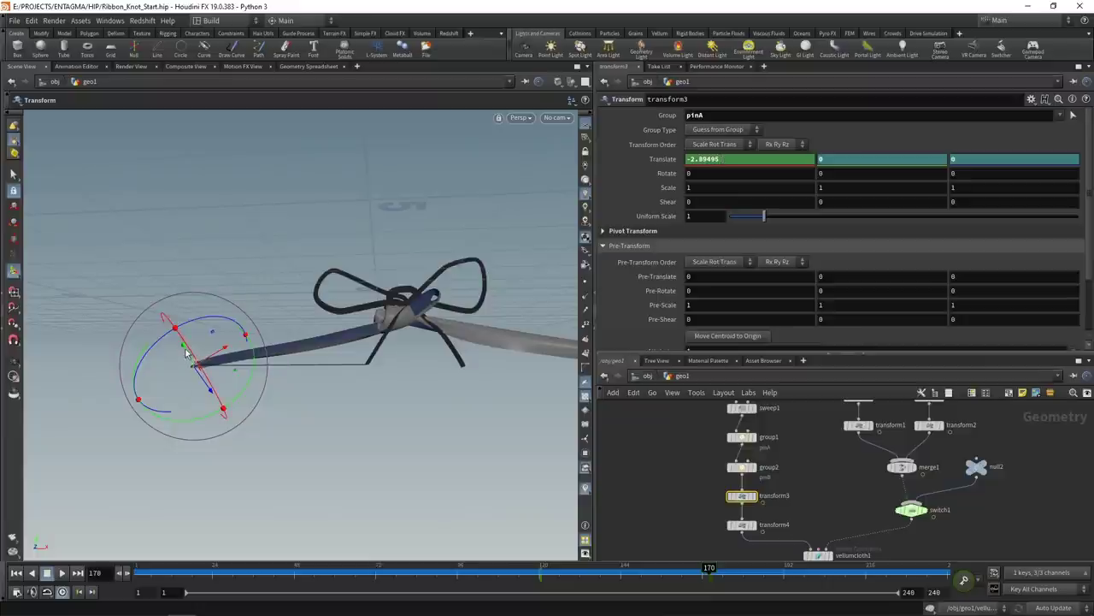
key("ctrl+z")
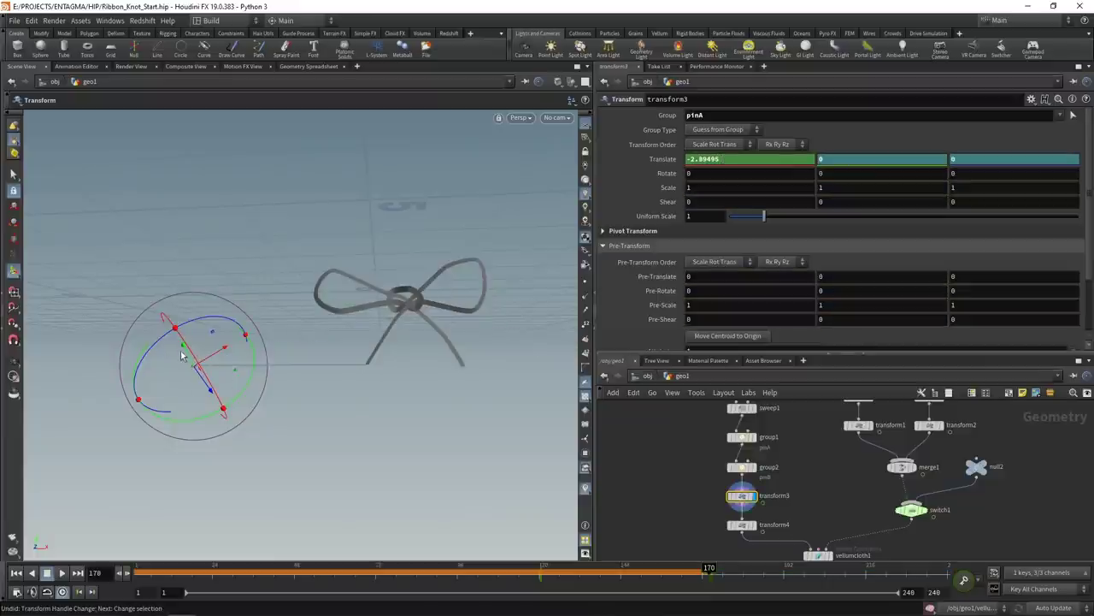
Move the pinA end at frame 170 to about -3.38, -1.13, 0.22 and keyframe its Translate
middle_click_drag(883, 159, 881, 161)
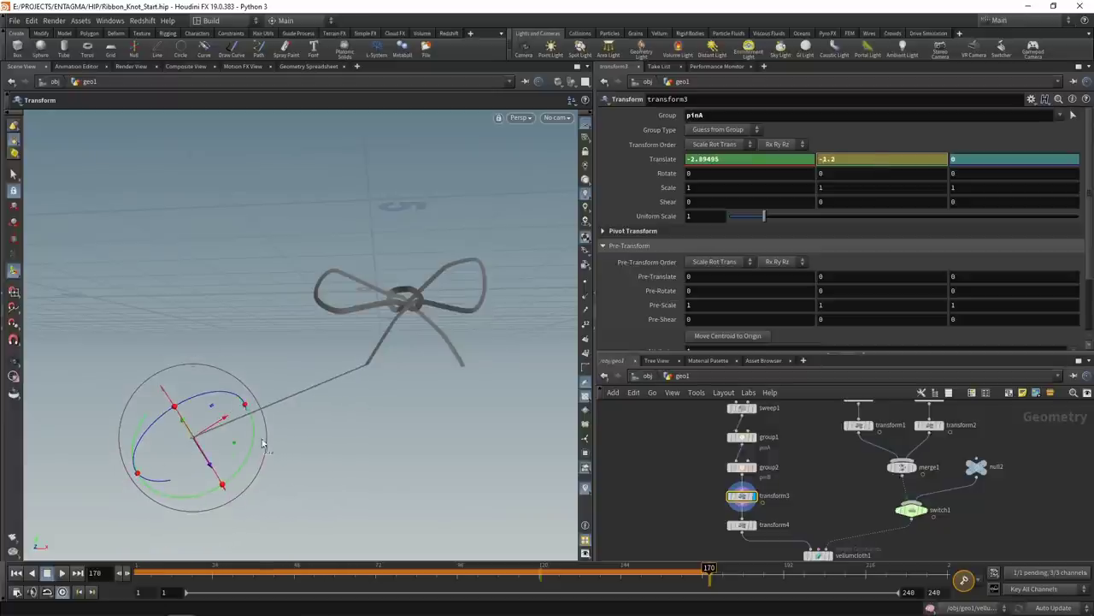
left_click_drag(195, 436, 162, 430)
middle_click_drag(849, 158, 846, 157)
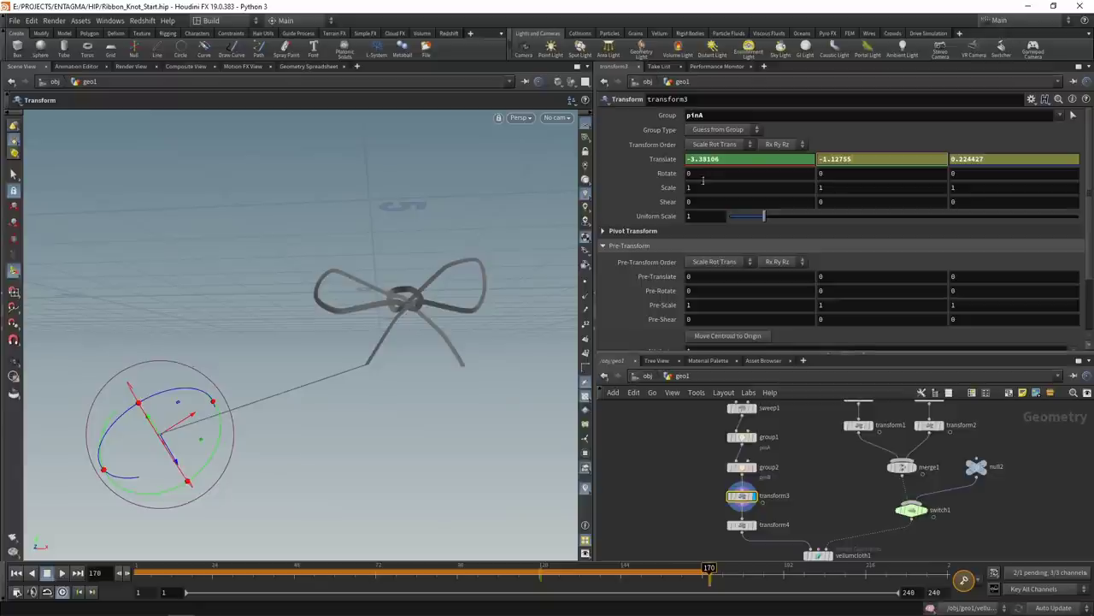
left_click(662, 159, "alt")
Display the pinB Transform and change its frame 170 Translate X to 4.35473 and Y to -0.776704
left_click(744, 525)
left_click(755, 528)
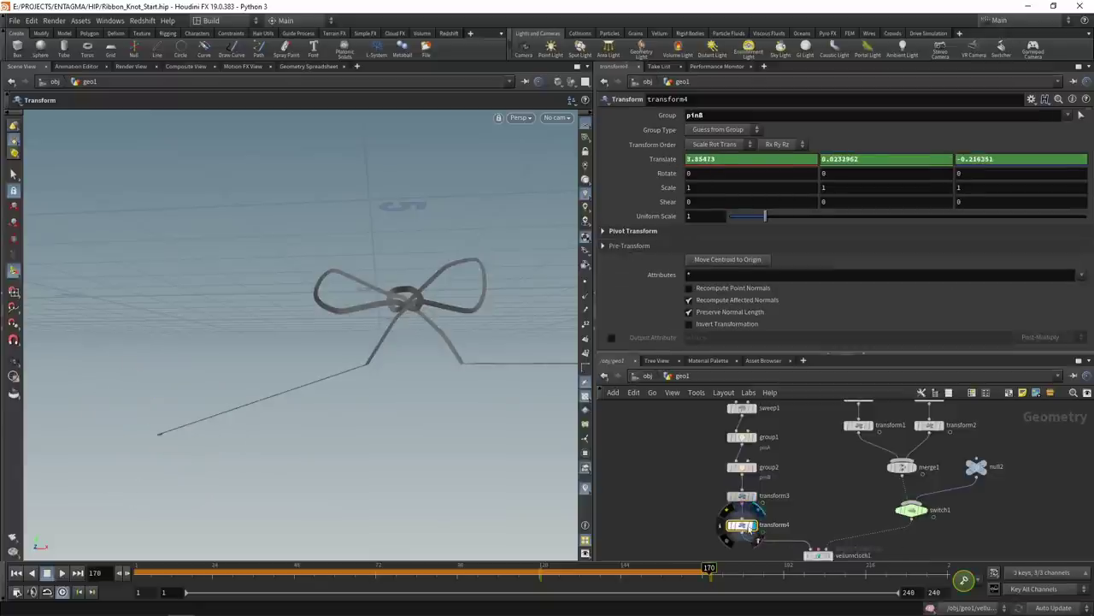
middle_click_drag(456, 397, 247, 384, "alt")
key("Return")
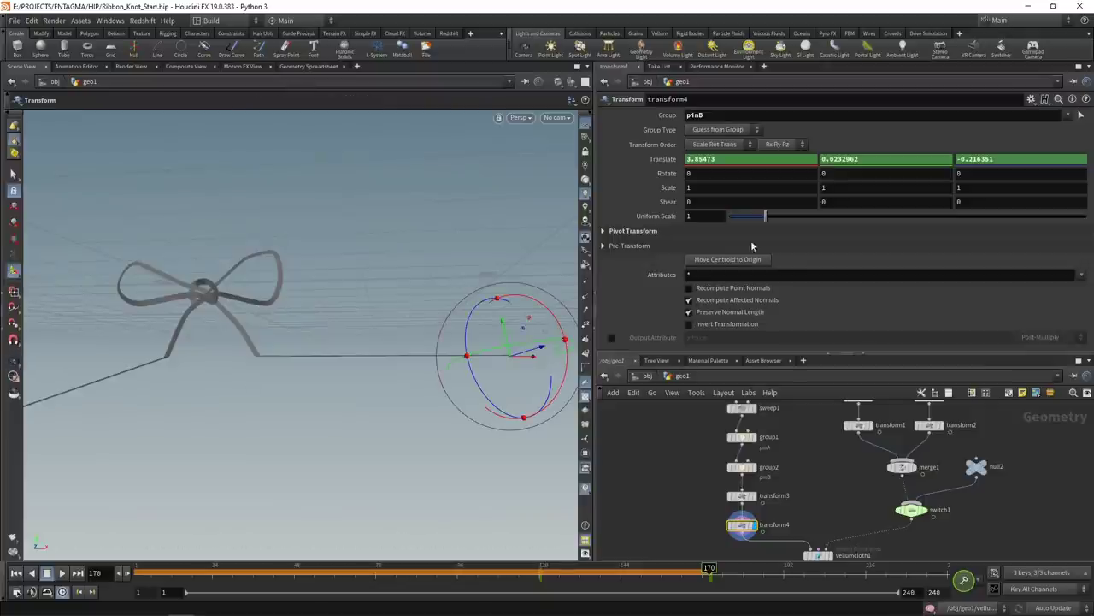
scroll(848, 161, "down", 3)
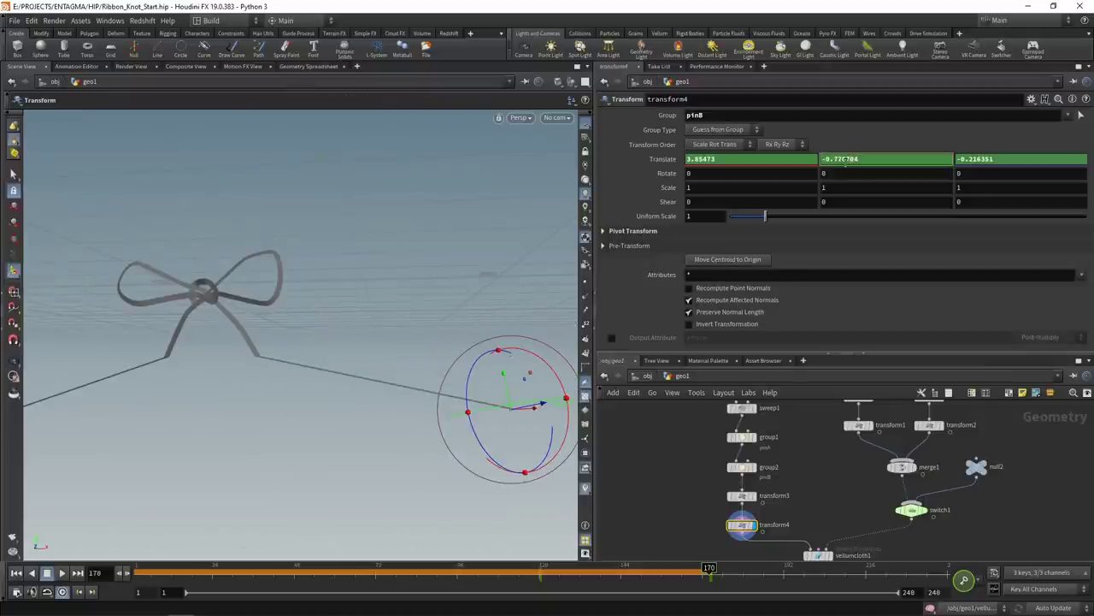
scroll(767, 165, "up", 5)
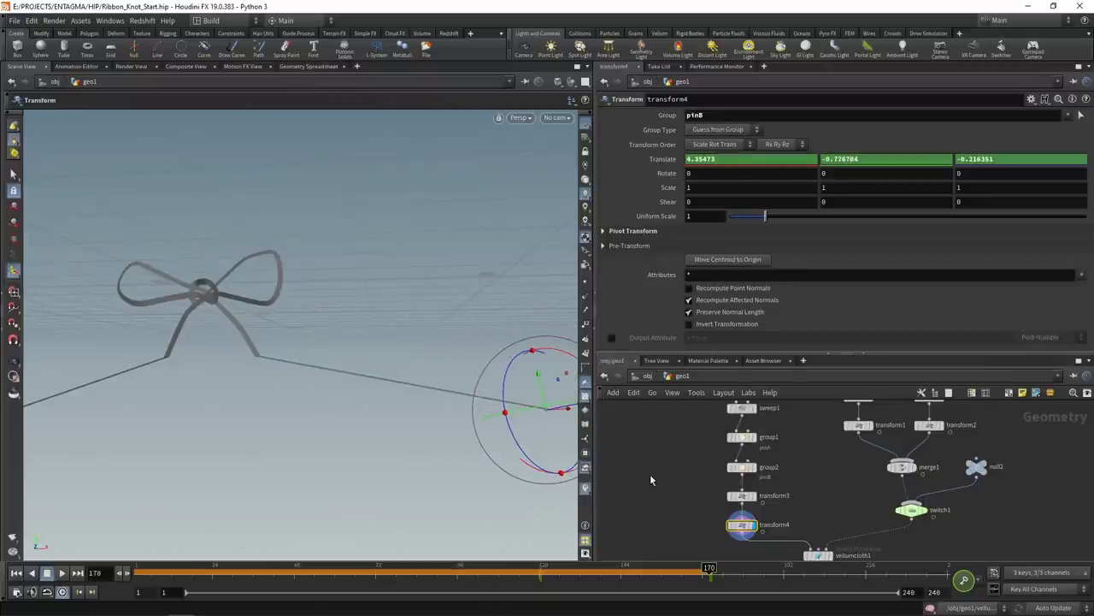
Return to frame 1, display the null below the Vellum Solver, and save the scene
left_click(17, 572)
middle_click_drag(684, 530, 672, 418)
middle_click_drag(680, 556, 678, 469)
right_click_drag(278, 304, 301, 288, "alt")
middle_click_drag(300, 289, 403, 299, "alt")
left_click(785, 498)
key("ctrl+s")
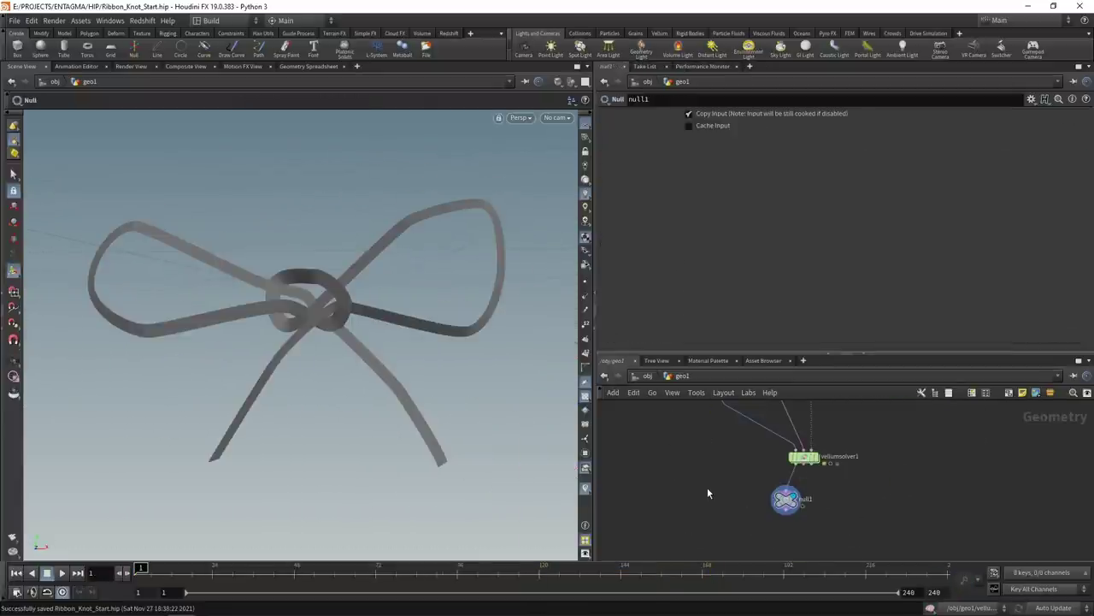
Run the simulation to review how the ribbon ends pull the knot, and return to frame 1
left_click(61, 573)
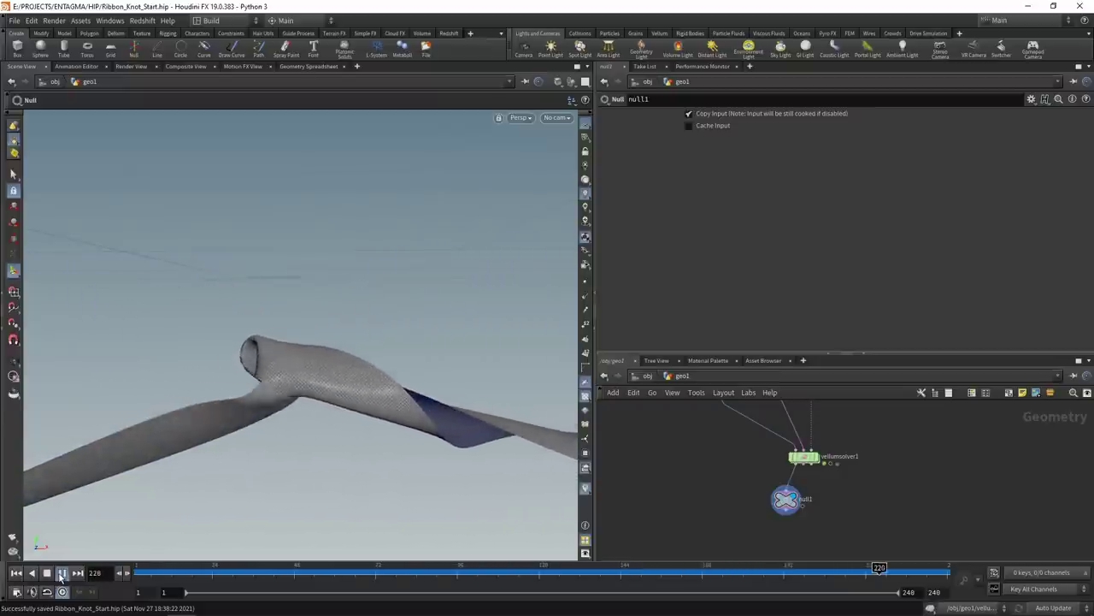
left_click(48, 573)
left_click(16, 574)
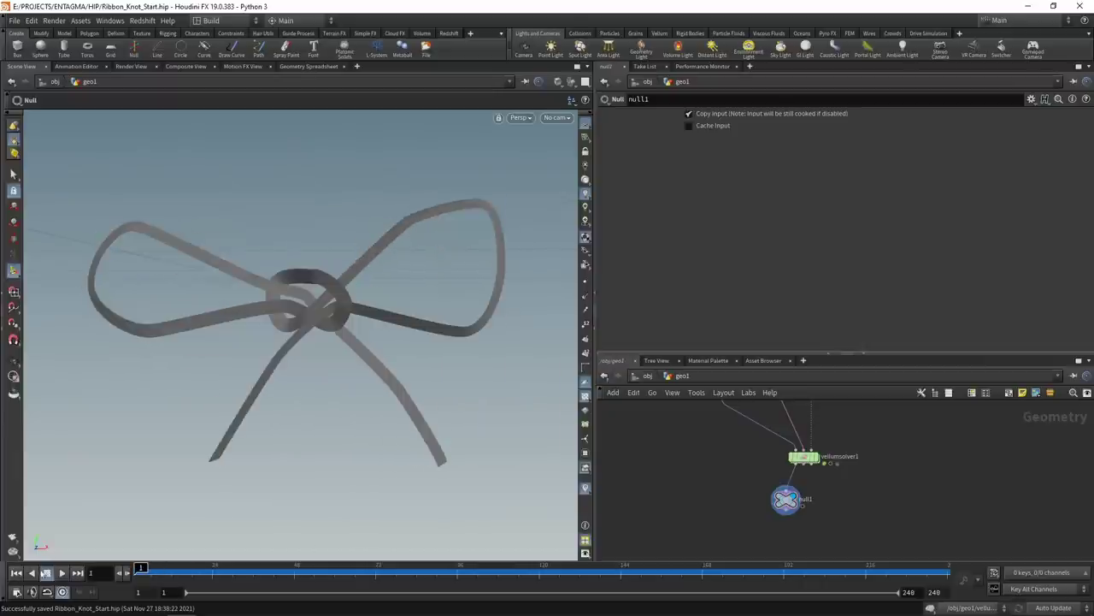
Display the pinA Transform at frame 170 and move the pinA end farther out to about -4.06, -1.29, 0.54
middle_click_drag(680, 419, 713, 506)
left_click(816, 482)
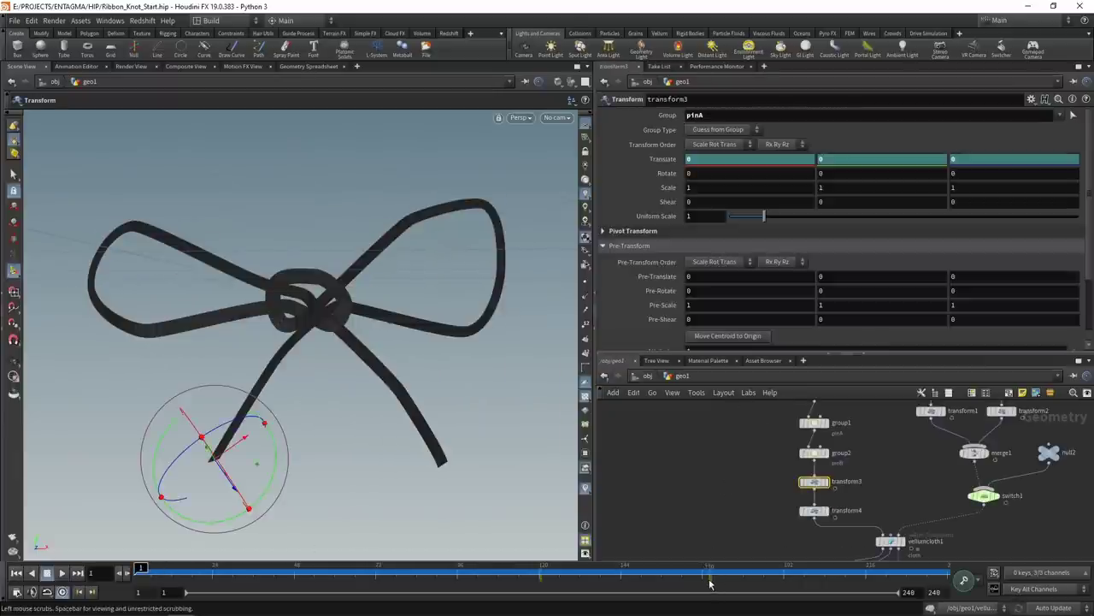
left_click(709, 581)
left_click(827, 482)
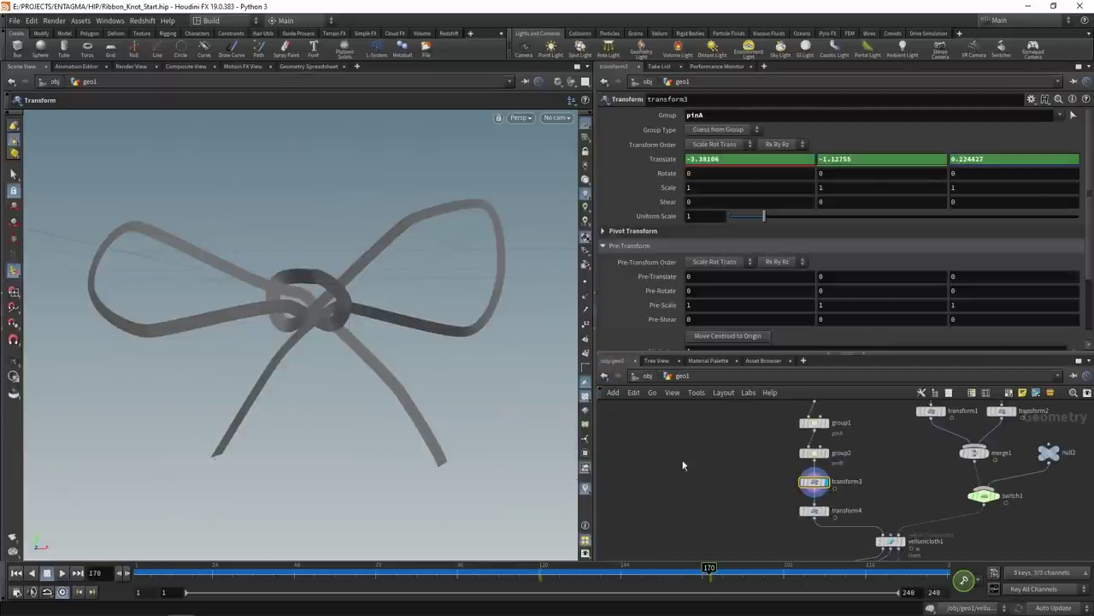
right_click_drag(283, 434, 169, 454, "alt")
left_click_drag(169, 454, 239, 440, "alt")
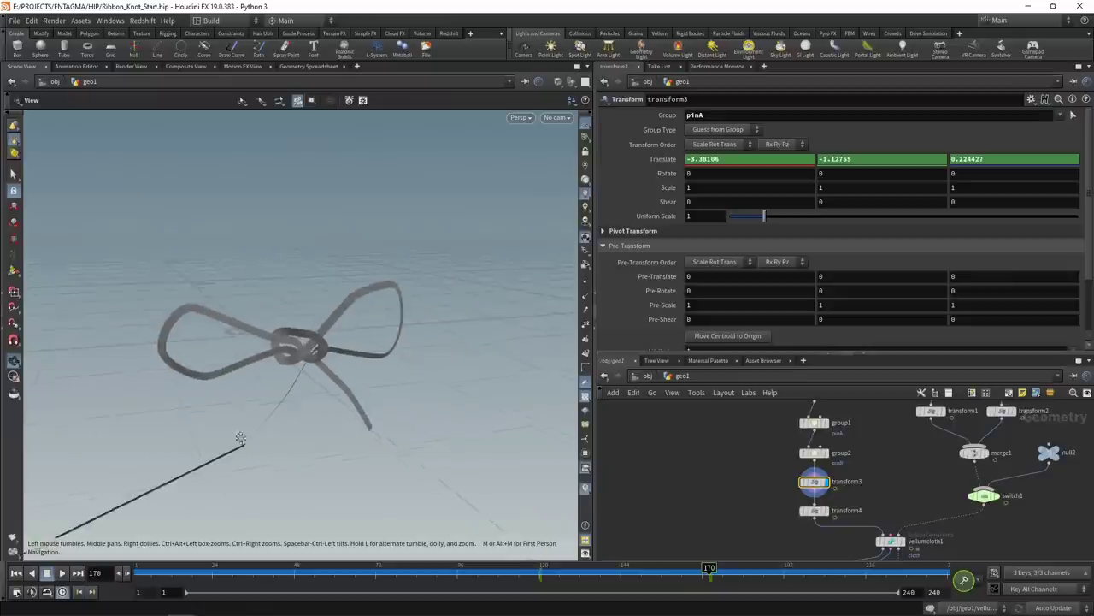
middle_click_drag(239, 439, 338, 265, "alt")
right_click_drag(338, 265, 239, 299, "alt")
key("Return")
left_click_drag(217, 277, 178, 292)
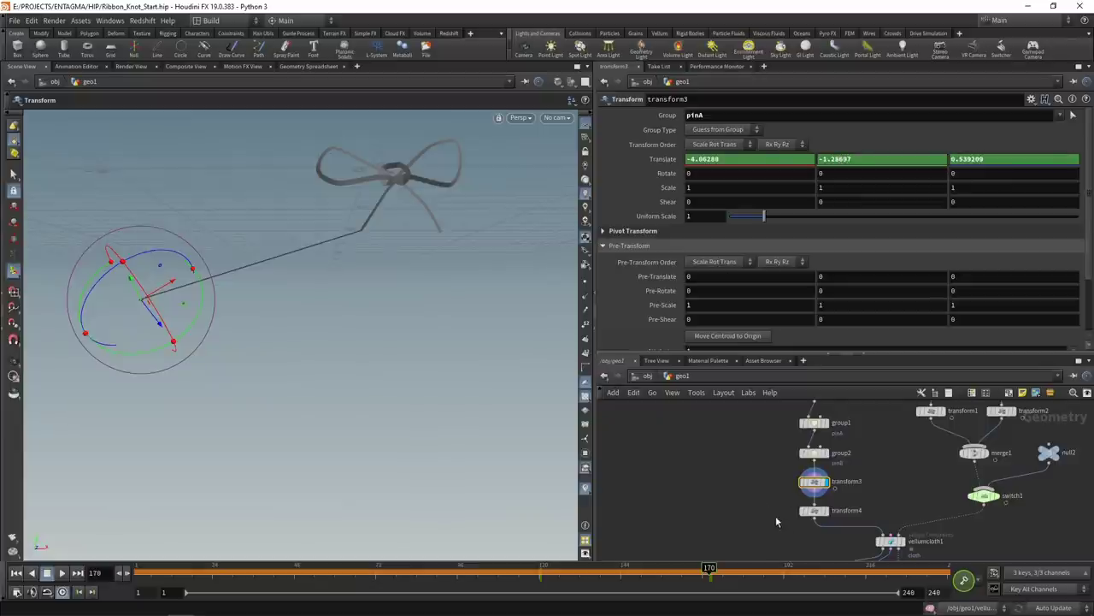
Select the pinB Transform and move the pinB end farther away from the knot at frame 170
left_click(814, 510)
key("Escape")
left_click_drag(452, 317, 420, 427)
key("r")
left_click_drag(466, 311, 501, 319)
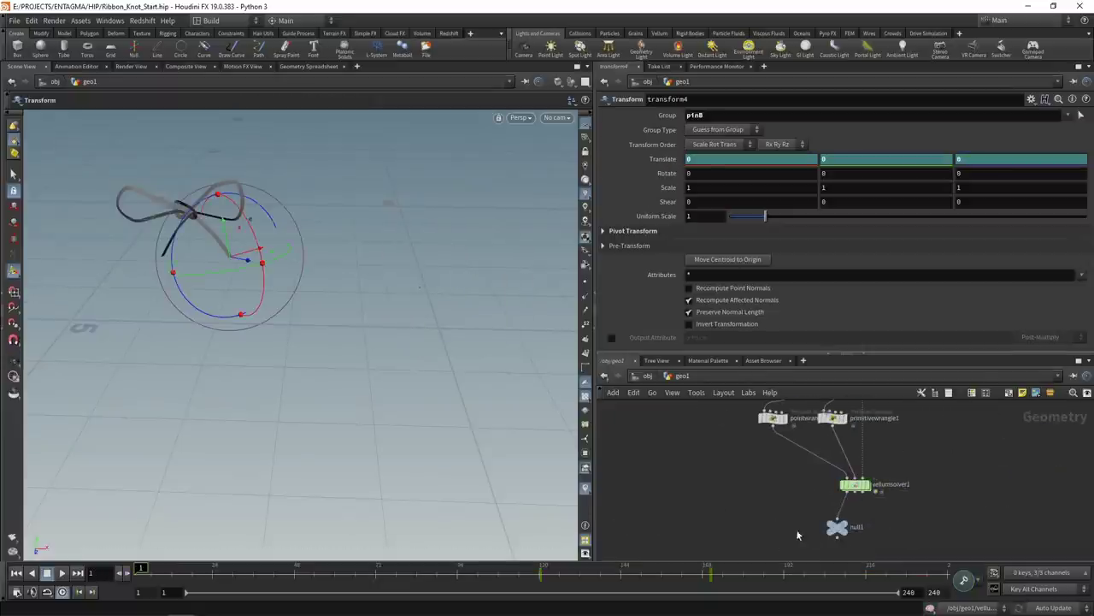
Display the null below the Vellum Solver, run the simulation from frame 1, and jump to the last frame
mouse_move(847, 530)
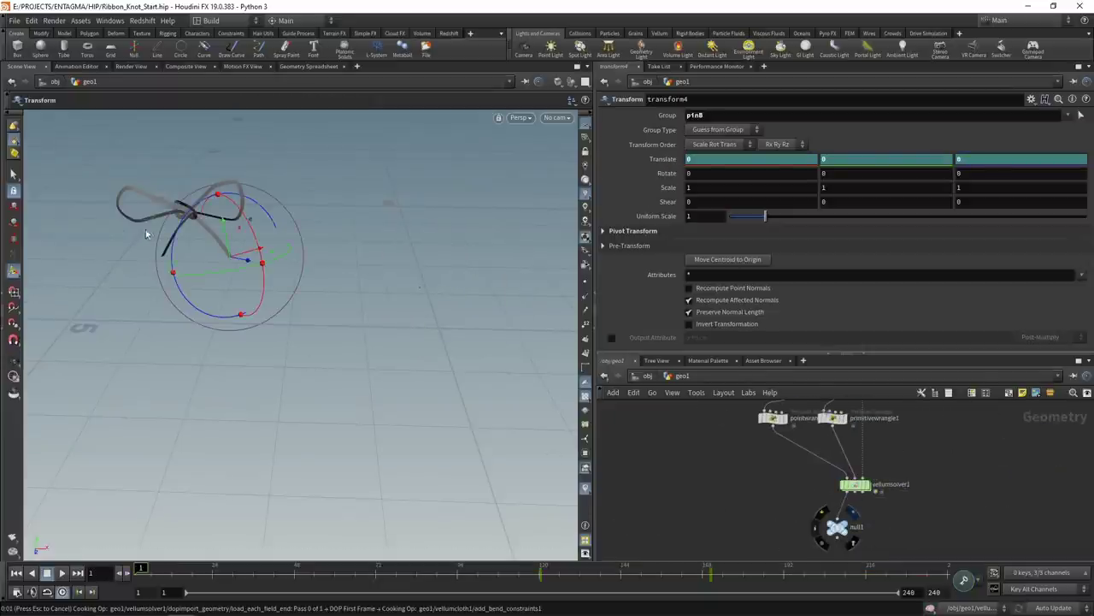
right_click_drag(148, 234, 214, 183, "alt")
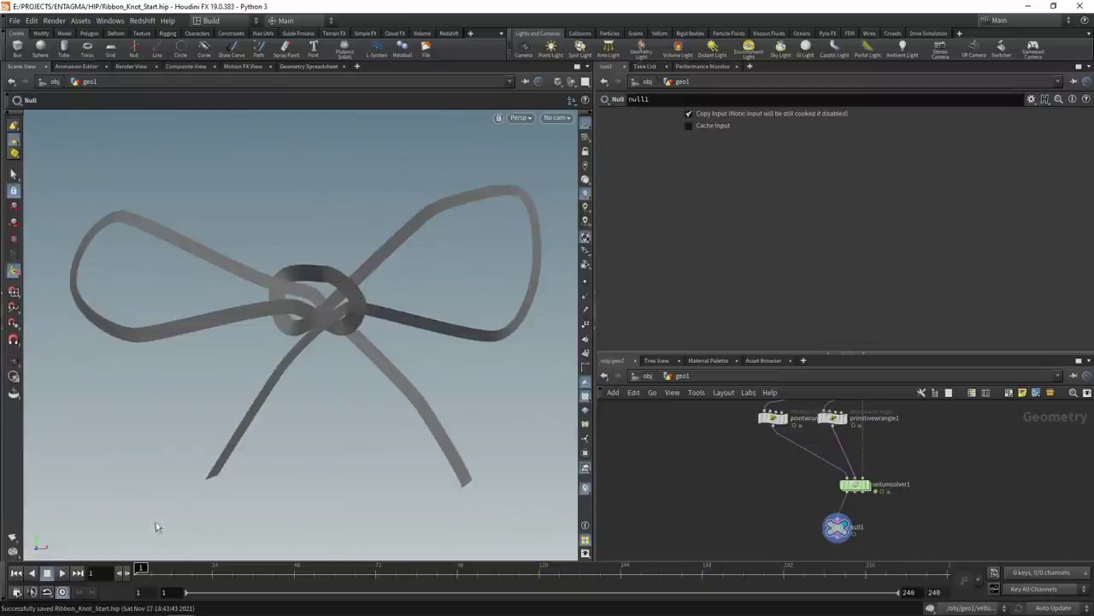
left_click(65, 579)
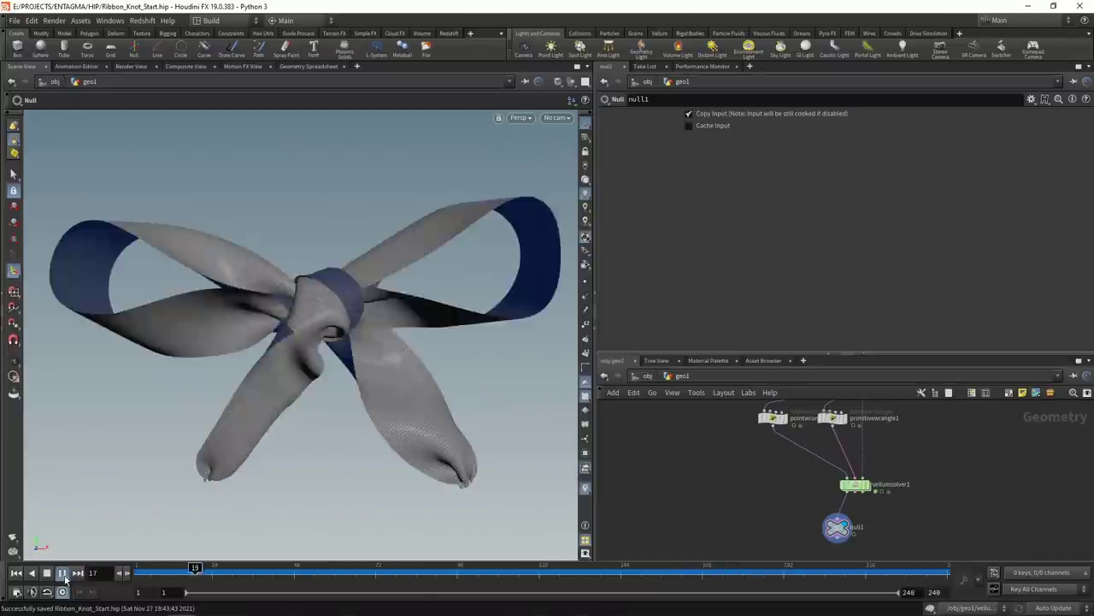
left_click(63, 573)
left_click(78, 572)
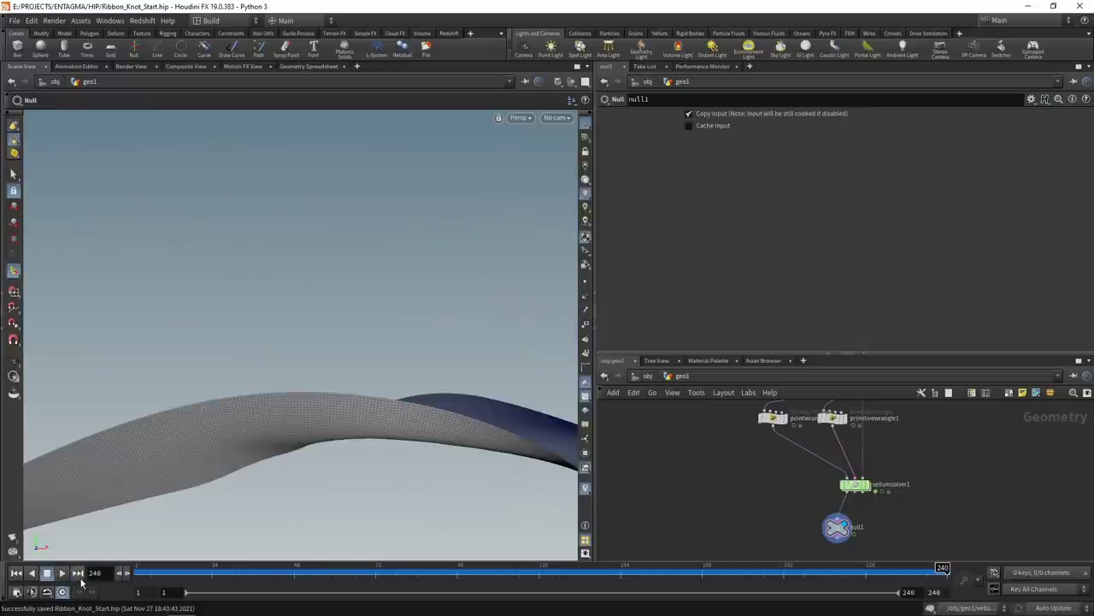
Set the global animation end frame to 300 and save the scene
left_click(15, 592)
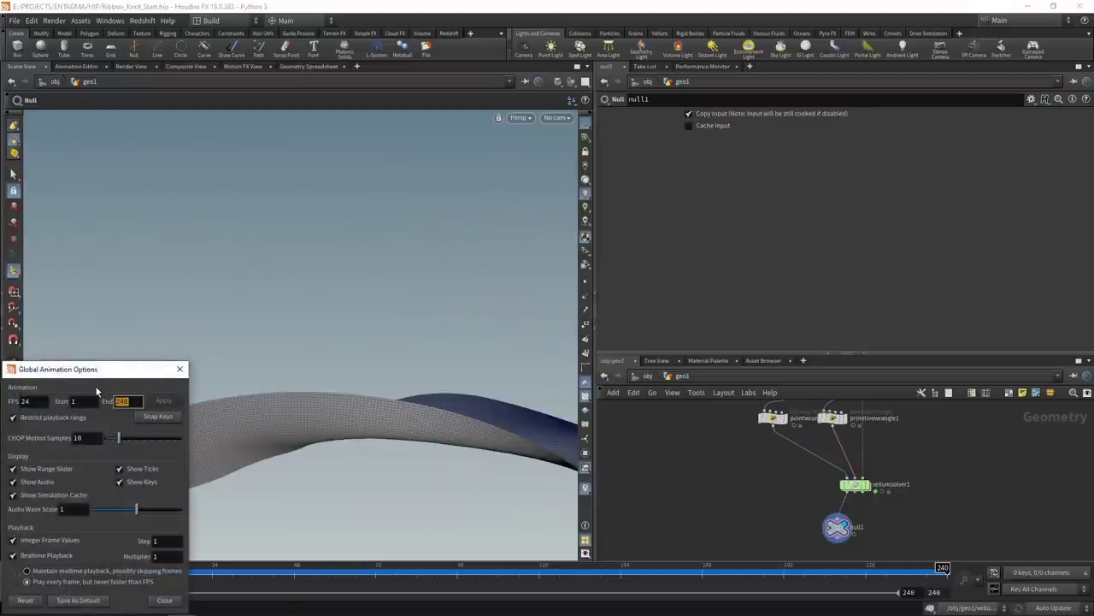
key("Return")
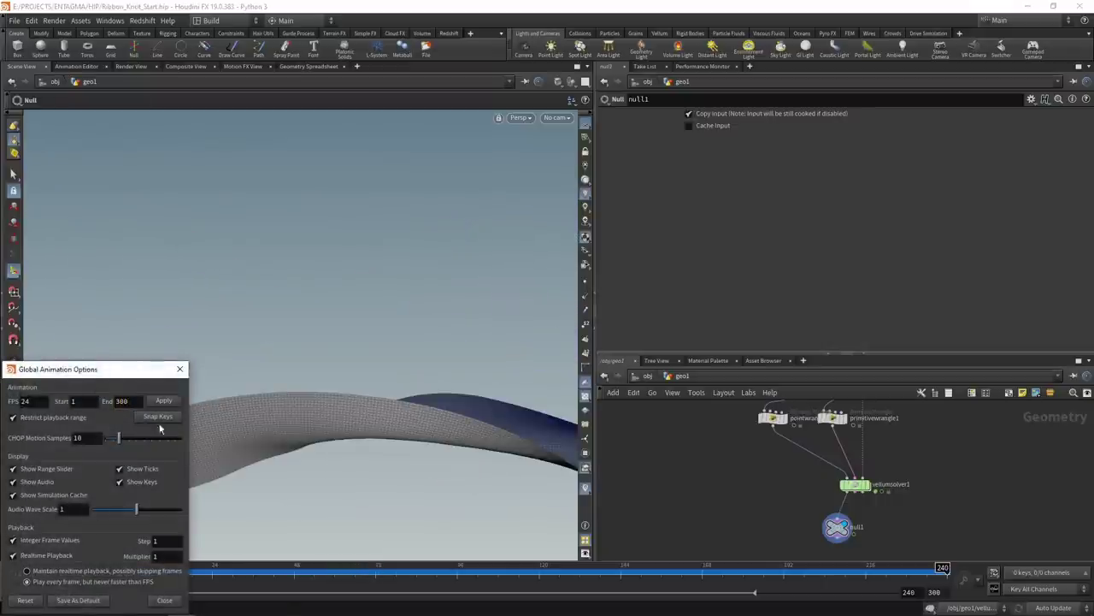
left_click(180, 371)
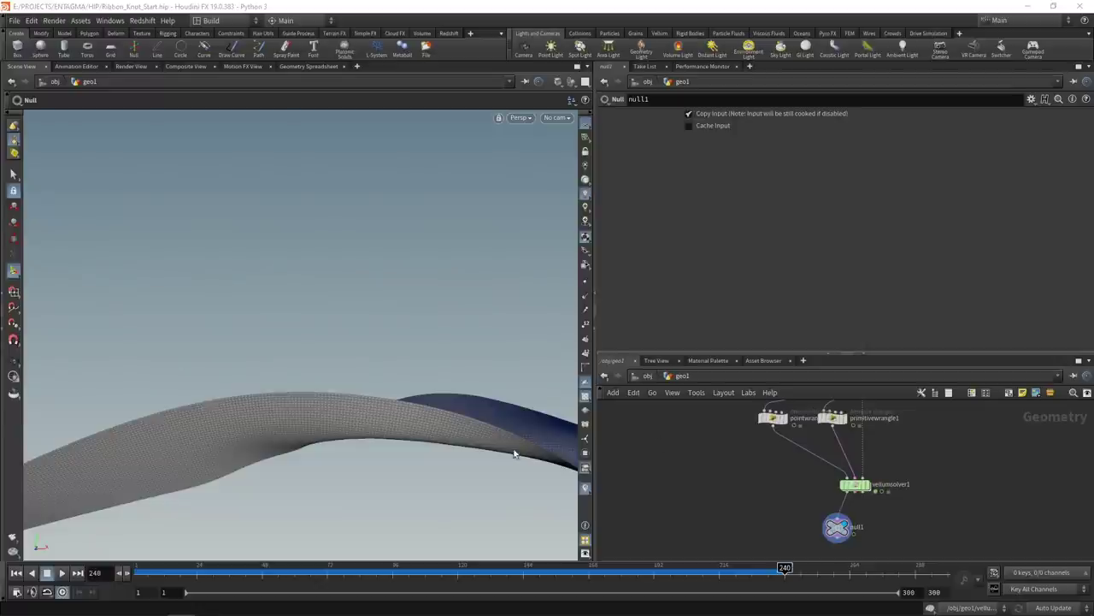
key("ctrl+s")
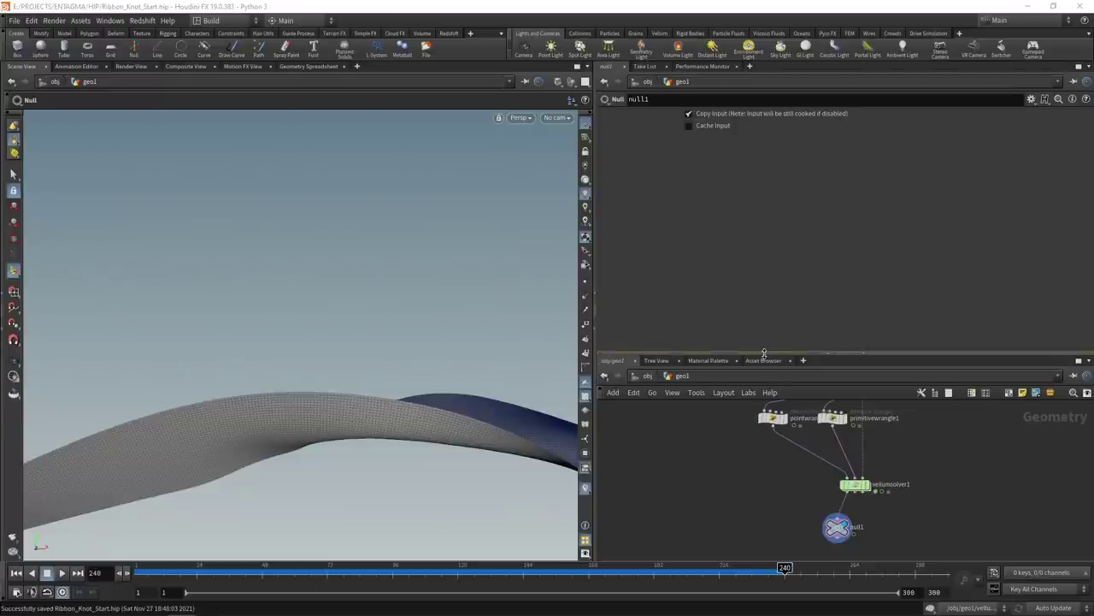
Enlarge the network editor's area and frame the whole node network in it
left_click_drag(764, 352, 766, 253)
left_click_drag(837, 478, 856, 478)
key("h")
scroll(870, 476, "down", 1)
middle_click_drag(873, 481, 875, 462)
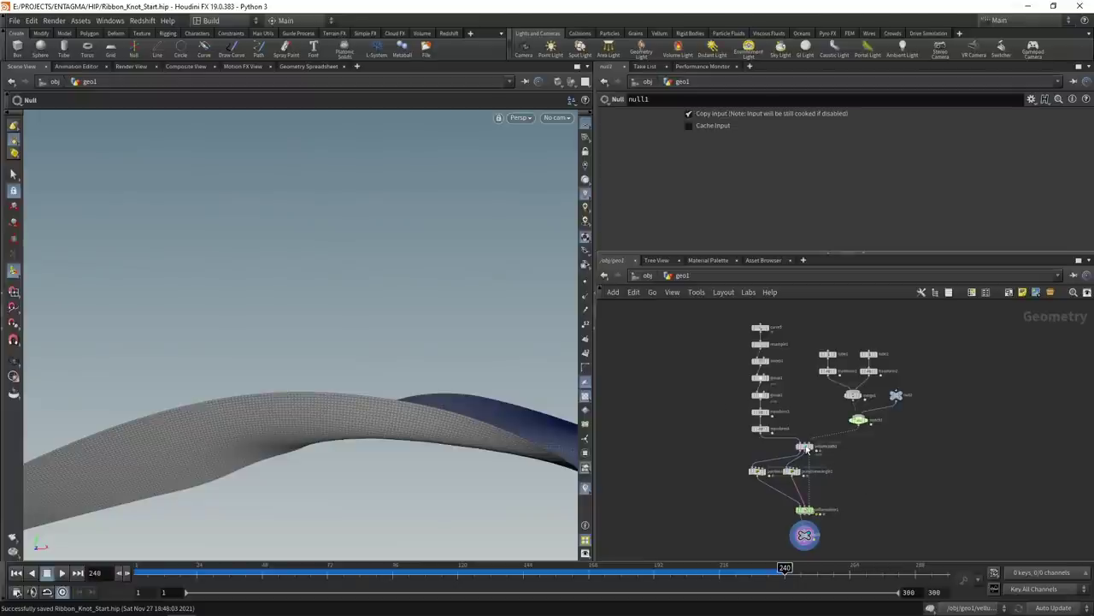
Display the Bezier curve node at the start of the network and examine the bow's path from an angle
scroll(716, 348, "up", 2)
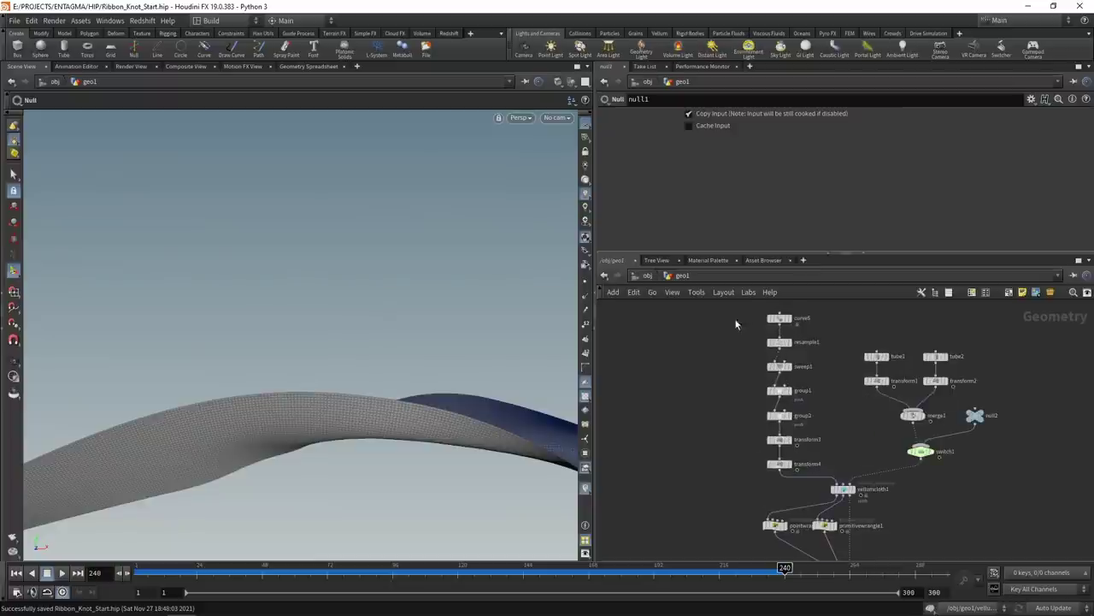
left_click_drag(793, 325, 792, 323)
left_click(787, 320)
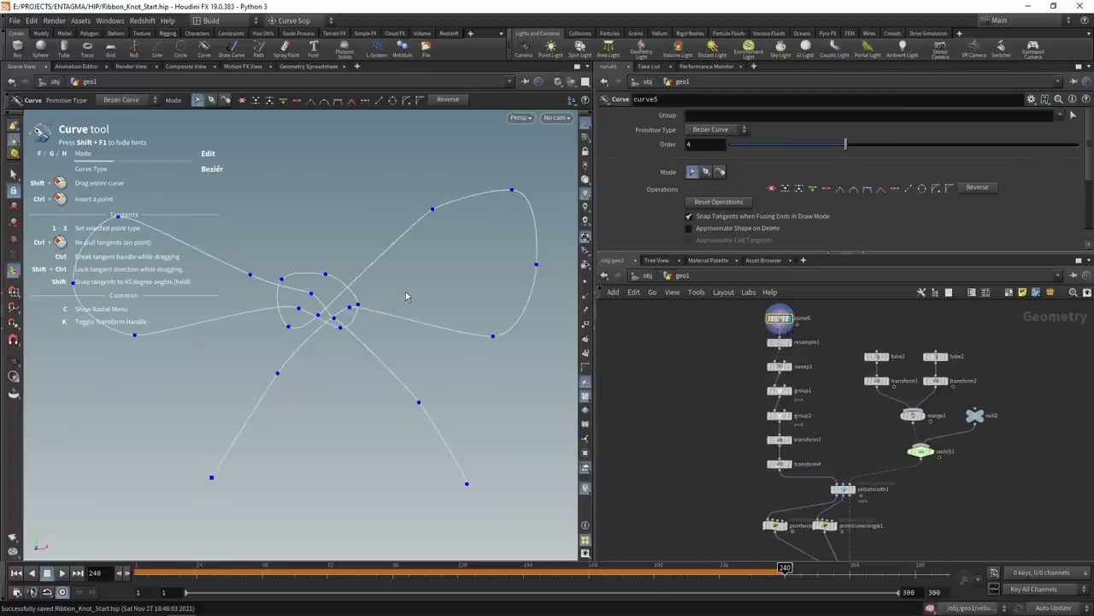
left_click_drag(245, 322, 276, 329, "alt")
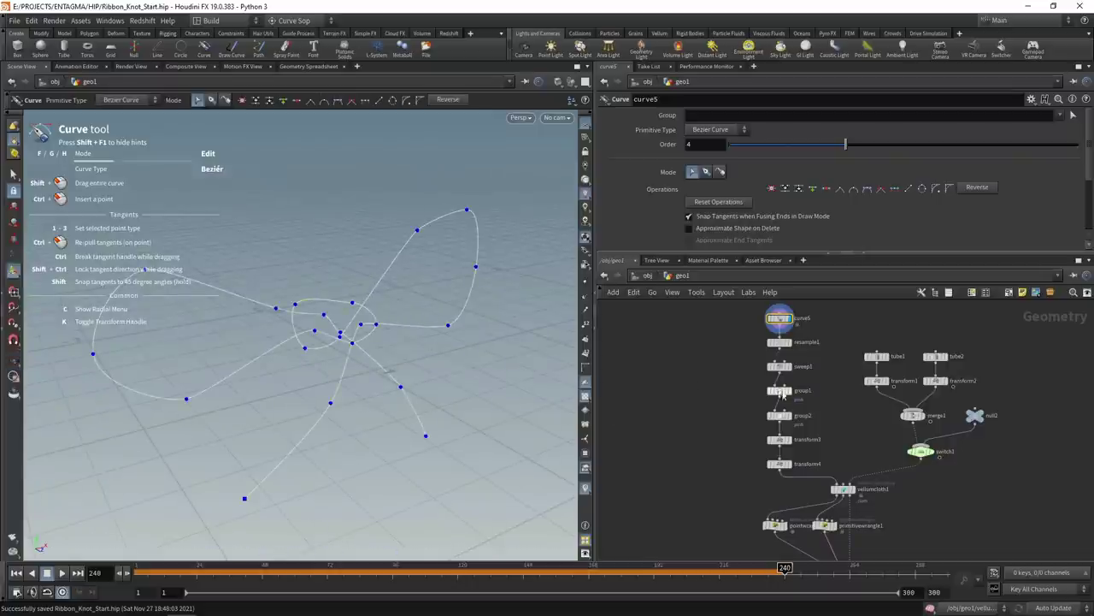
Display the Sweep node and examine the ribbon surface around the knot up close
left_click_drag(749, 366, 781, 377)
key("r")
right_click_drag(312, 335, 368, 266, "alt")
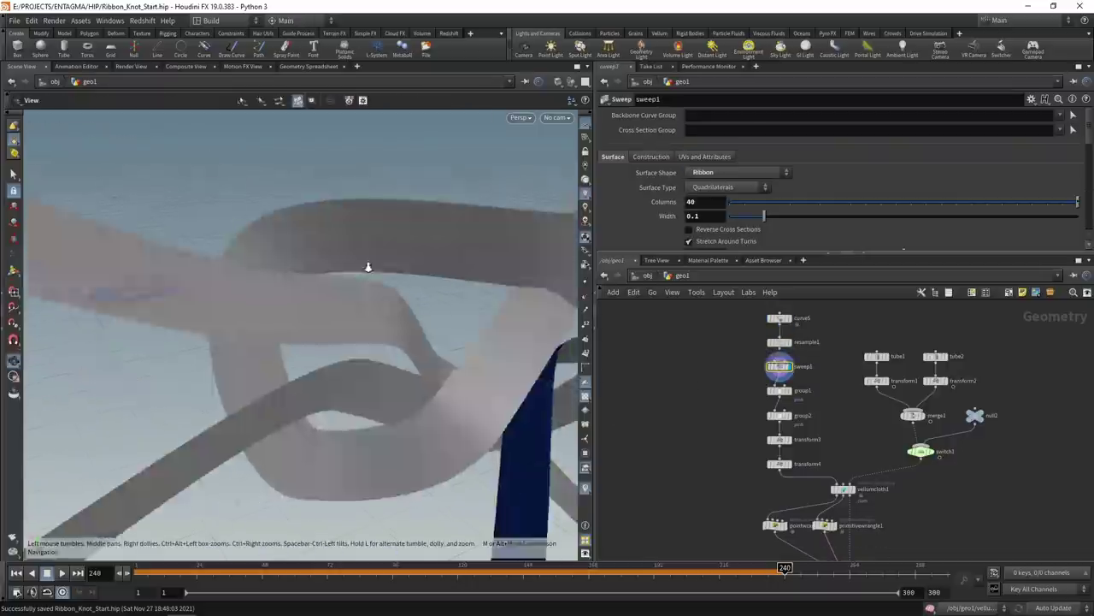
left_click_drag(369, 266, 385, 319, "alt")
Select the point and primitive wrangles together and review the ribbon's knot and loops
left_click_drag(714, 502, 858, 538)
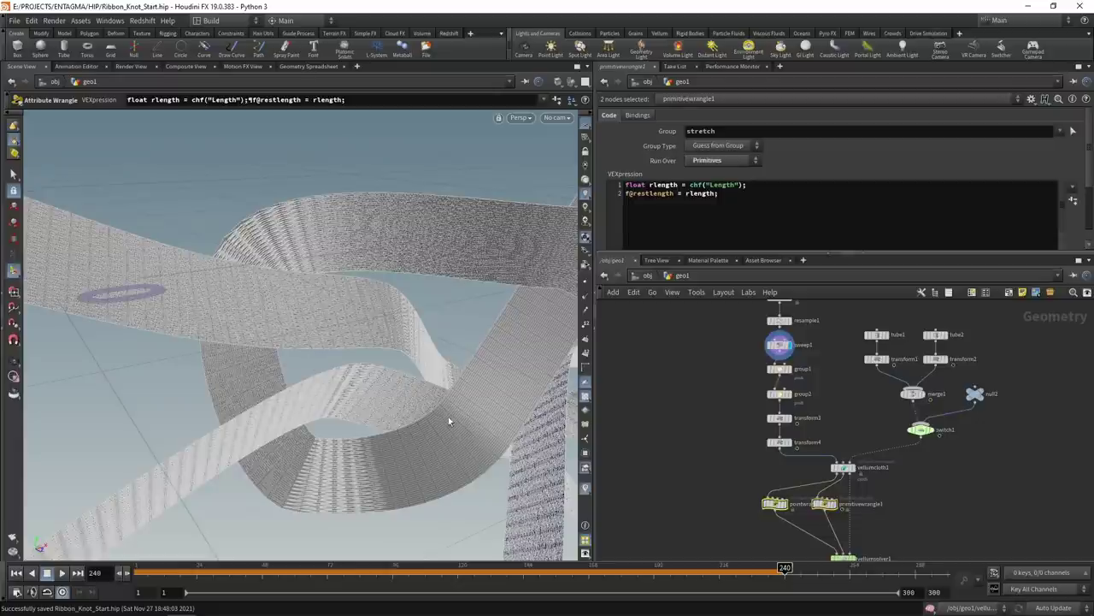
right_click_drag(442, 393, 345, 428, "alt")
left_click_drag(385, 415, 312, 406, "alt")
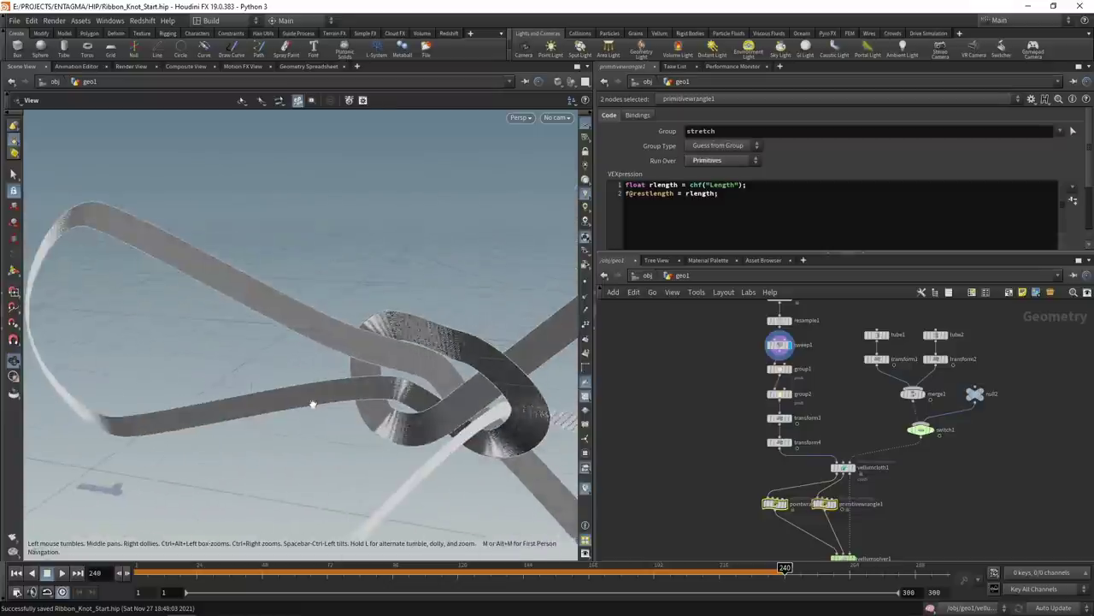
right_click_drag(312, 405, 371, 407, "alt")
left_click_drag(396, 402, 461, 398)
key("Return")
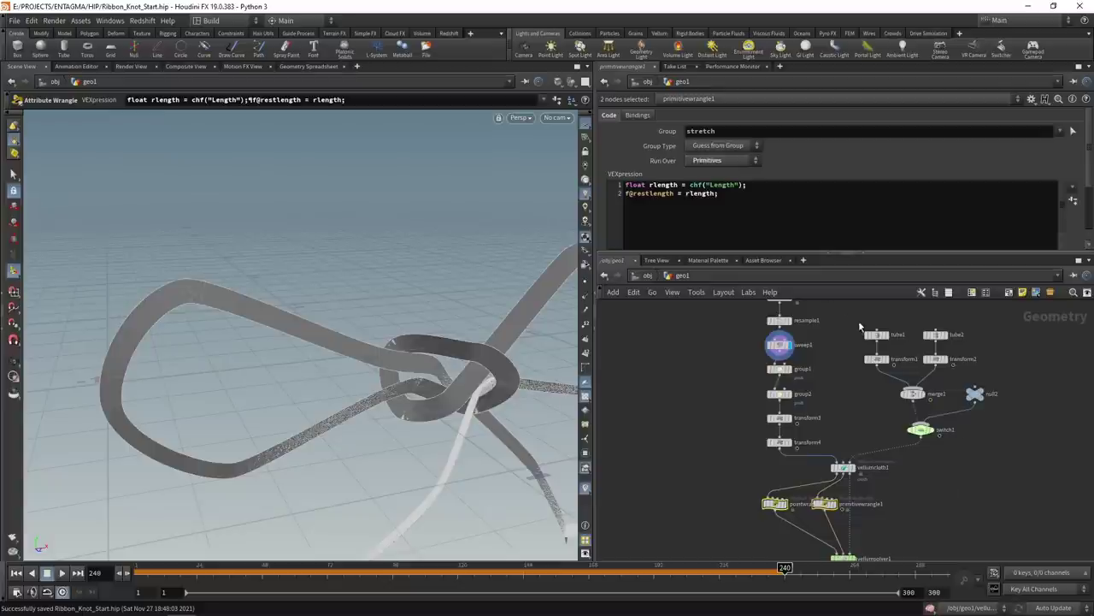
Select the two collider tubes, and examine the pinA group's bounding box at the ribbon end
left_click_drag(860, 326, 983, 347)
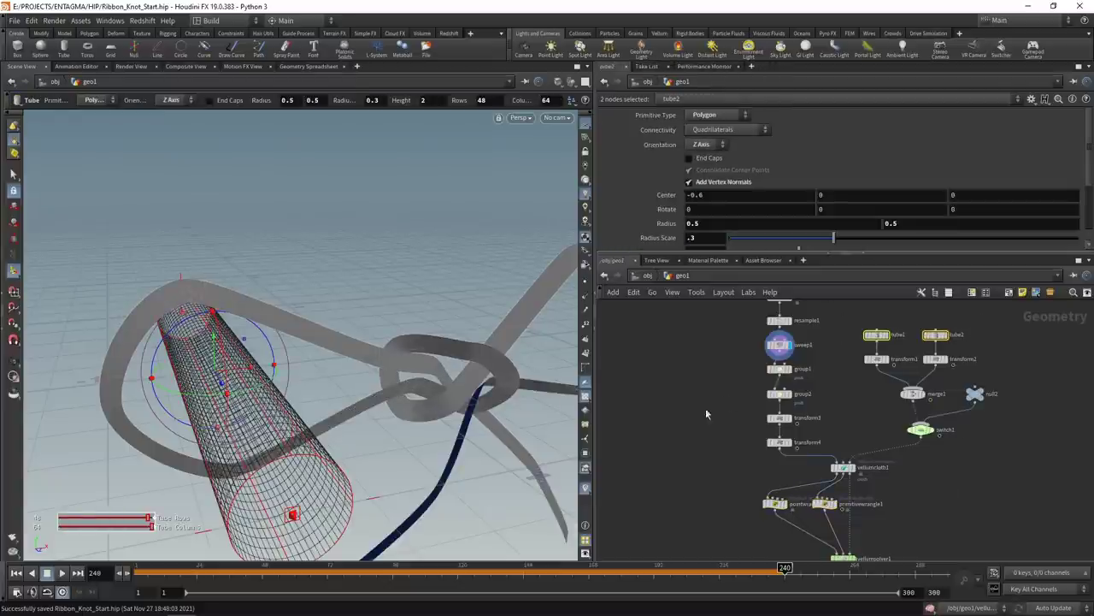
middle_click_drag(744, 365, 737, 344)
left_click(776, 349)
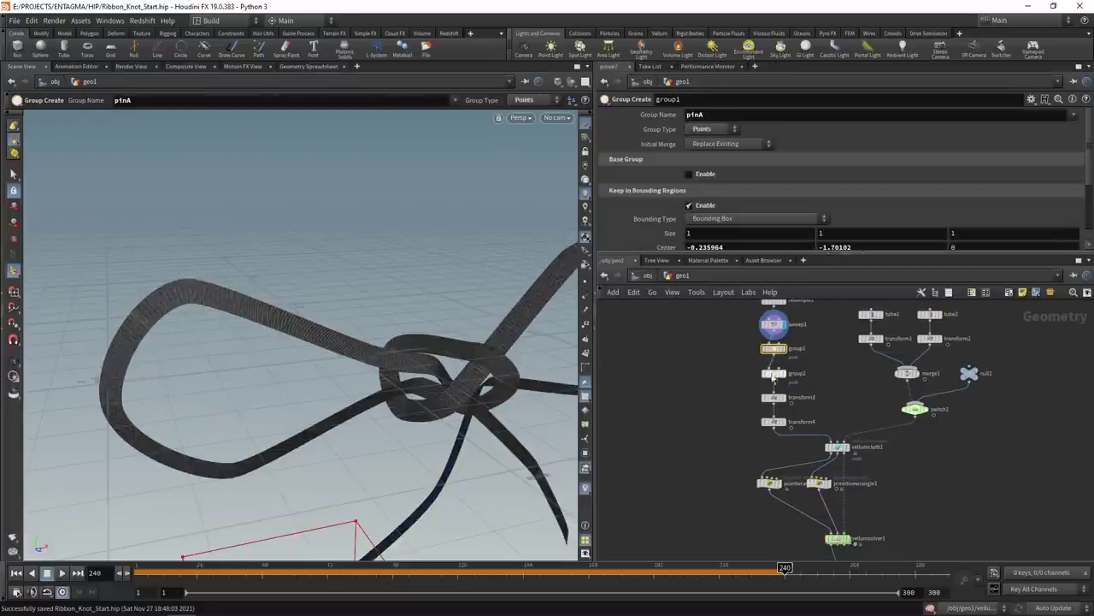
right_click_drag(411, 420, 217, 340, "alt")
left_click_drag(217, 339, 197, 325, "alt")
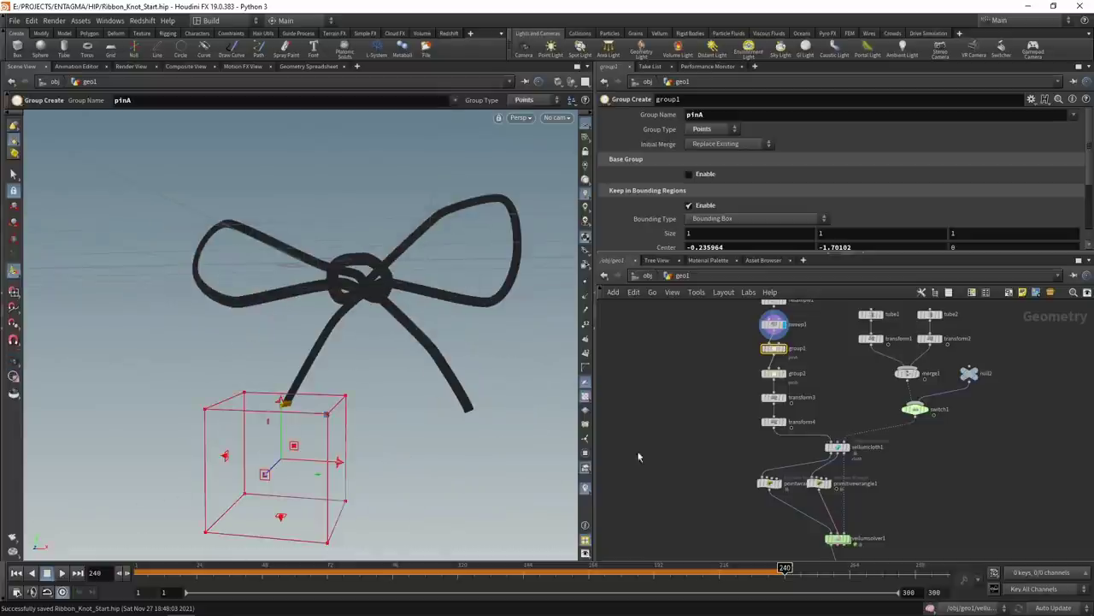
Clear the node selection, bring the Vellum Solver part of the network into view, and save the scene
left_click(711, 416)
middle_click_drag(696, 487, 696, 406)
scroll(696, 406, "down", 2)
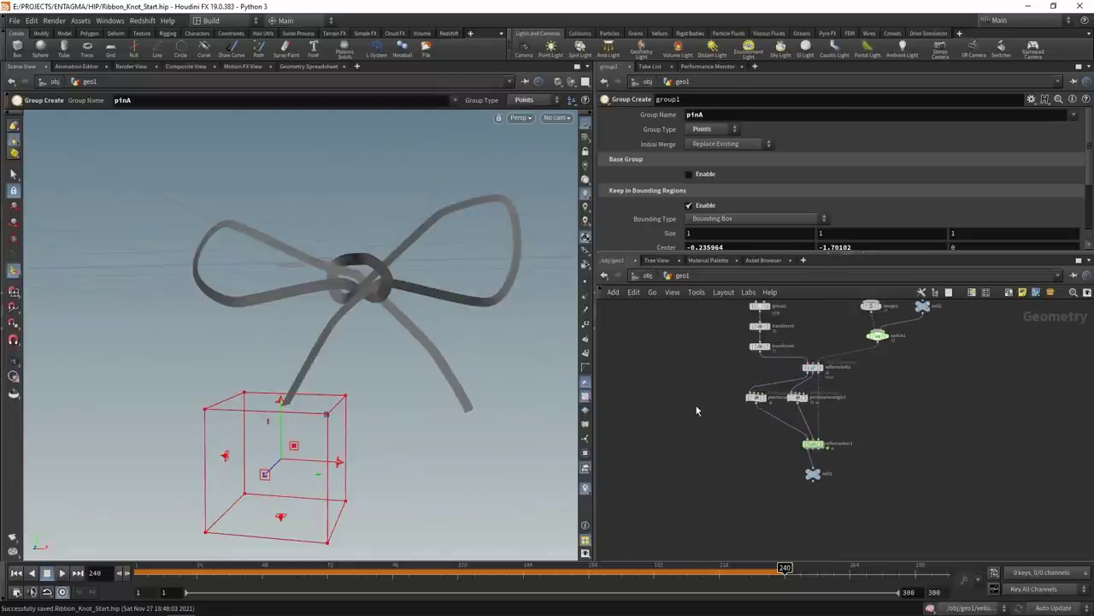
key("ctrl+s")
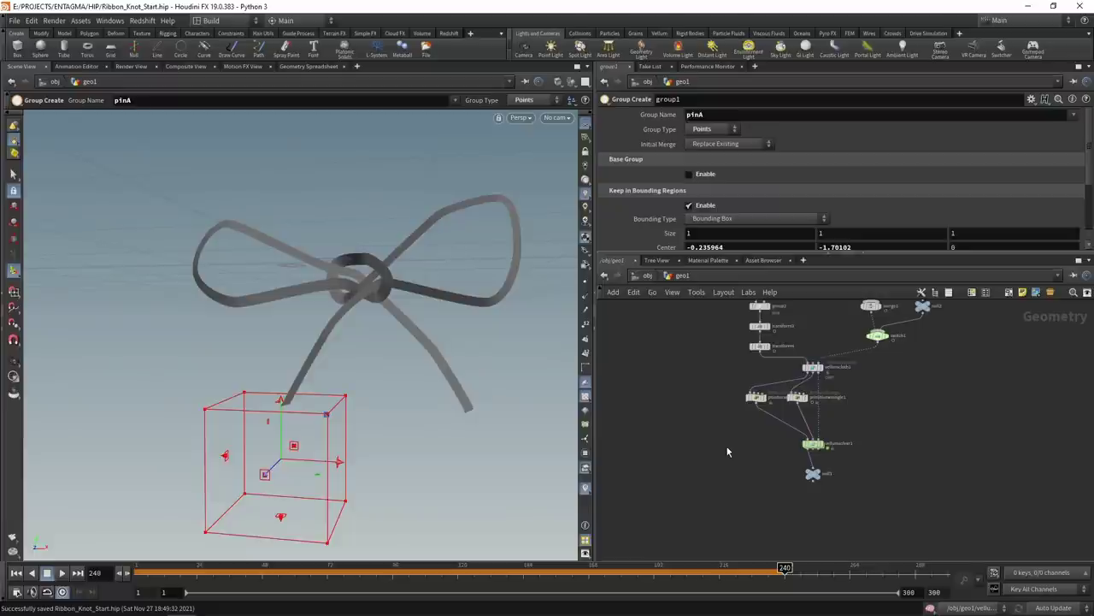